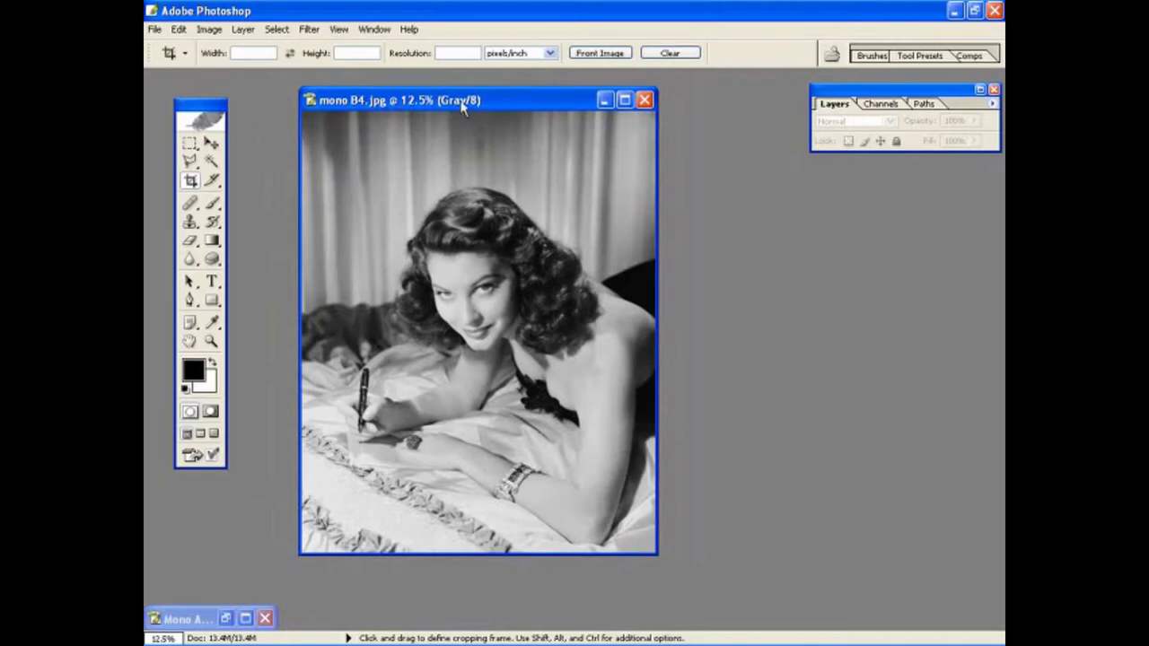
left_click_drag(458, 102, 471, 95)
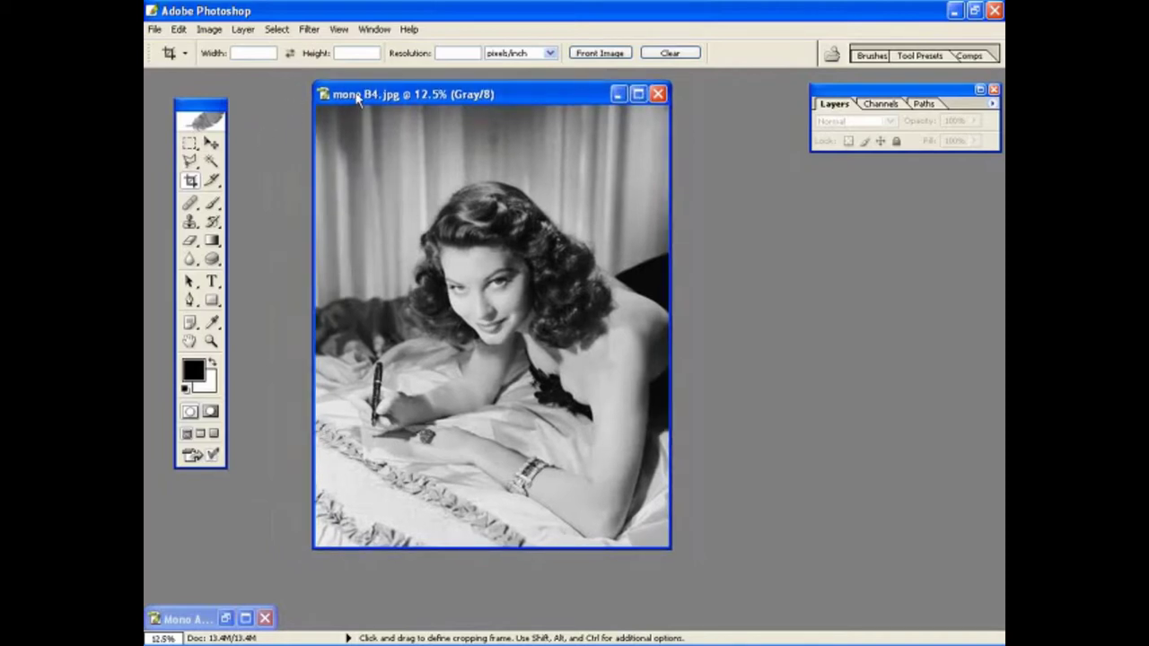
left_click_drag(356, 96, 315, 101)
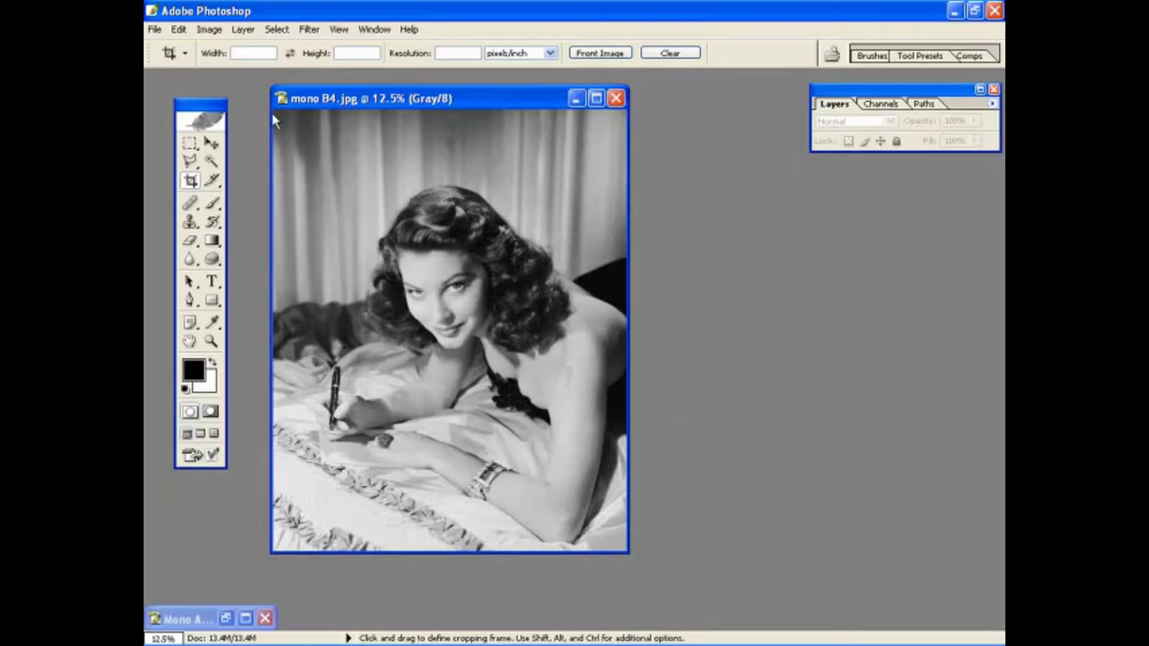
mouse_move(333, 100)
left_mouse_down()
mouse_move(375, 97)
mouse_move(323, 108)
mouse_move(342, 102)
left_mouse_up()
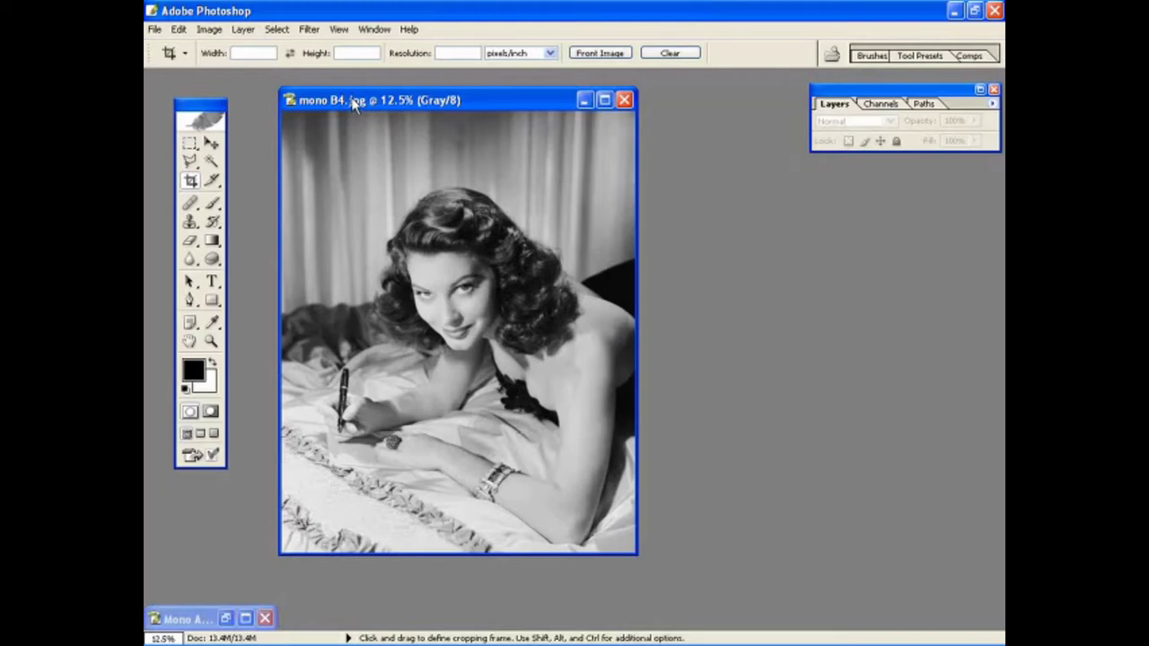
Step: Set up the Clone Stamp tool with a soft 100 px brush for retouching the curtain above the woman's hair
left_click(211, 341)
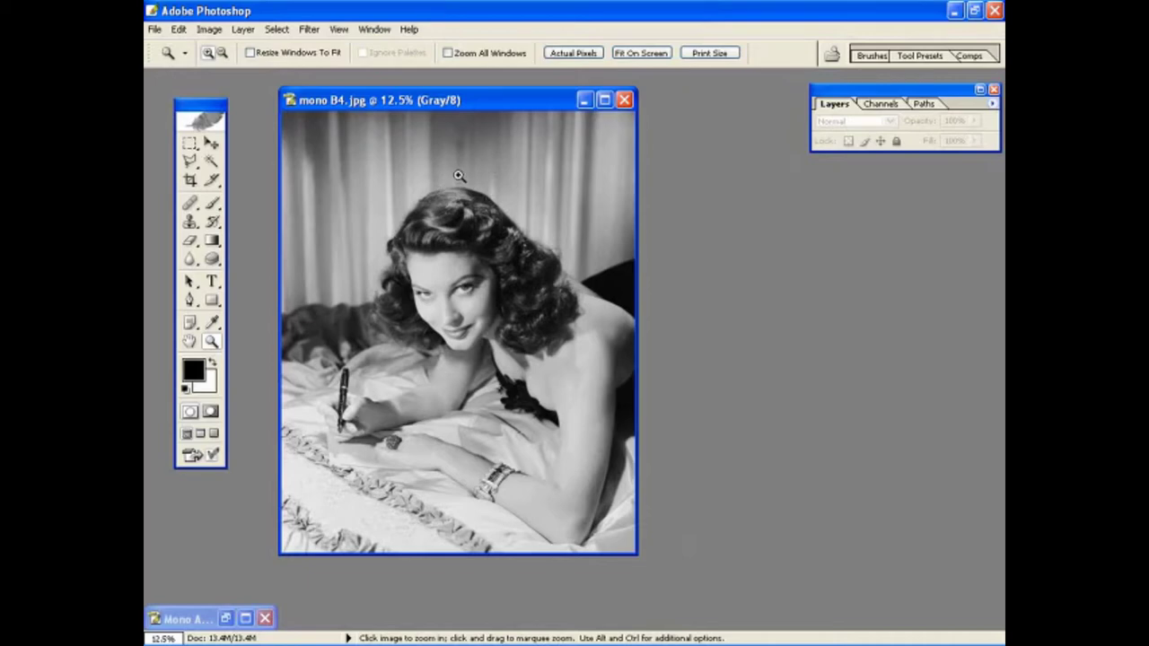
left_click(458, 183)
left_click(453, 224)
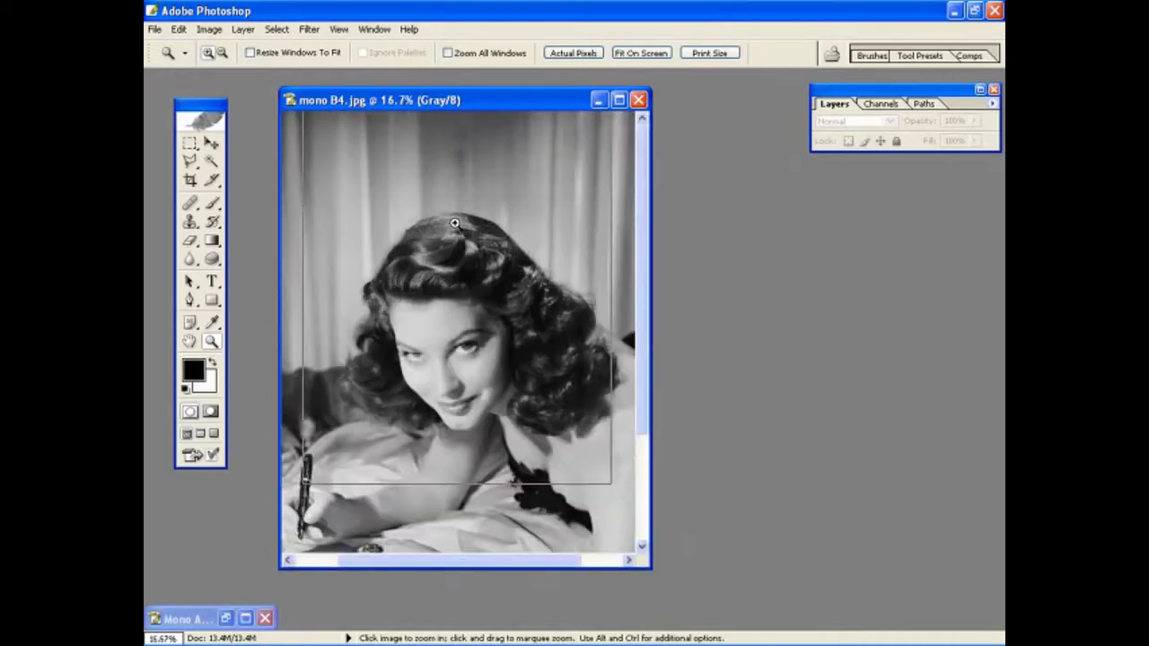
left_click(454, 223)
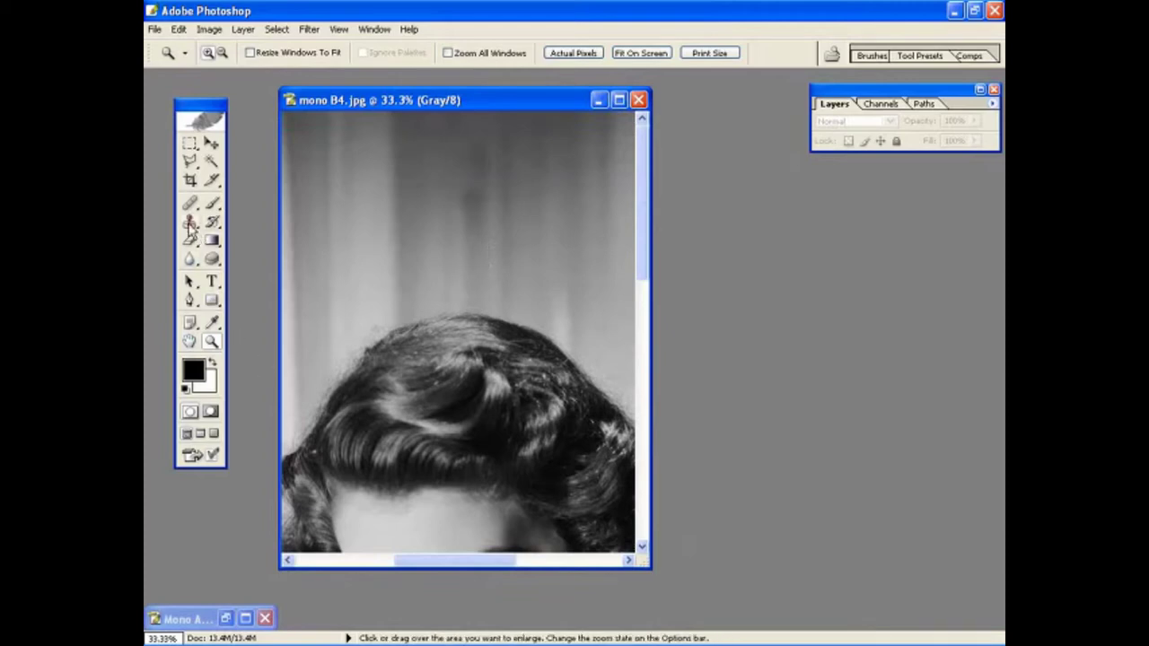
left_click(190, 222)
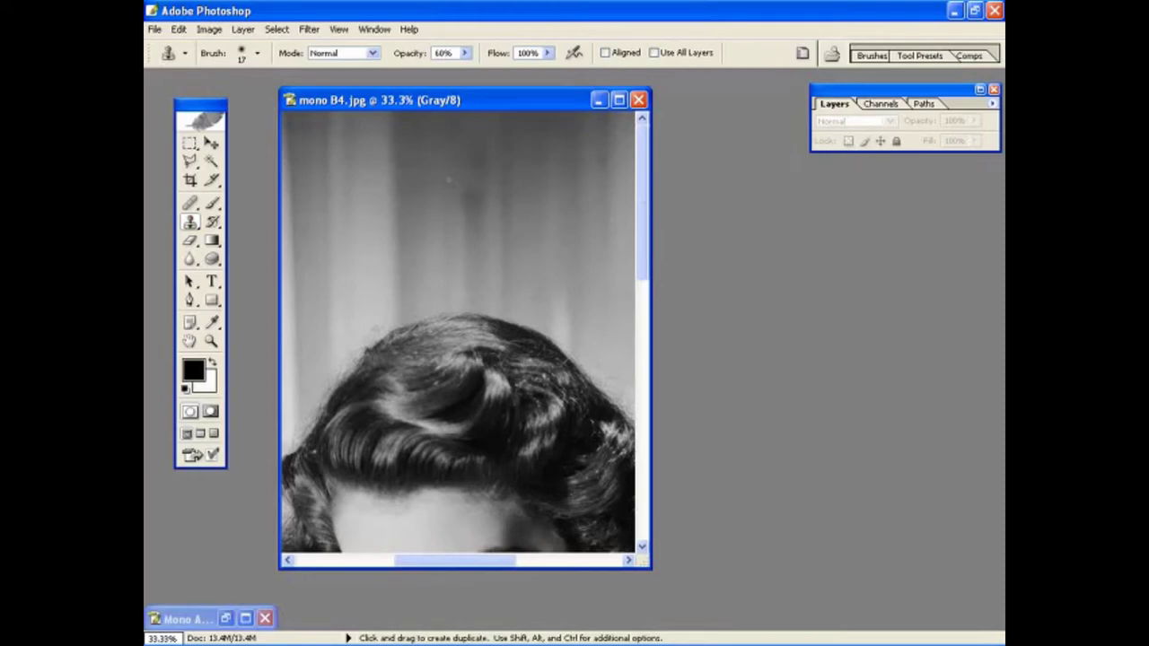
key("bracketright")
key("bracketright")
key("bracketright")
key("bracketright")
key("bracketright")
key("bracketright")
key("bracketright")
key("bracketright")
left_click(259, 56)
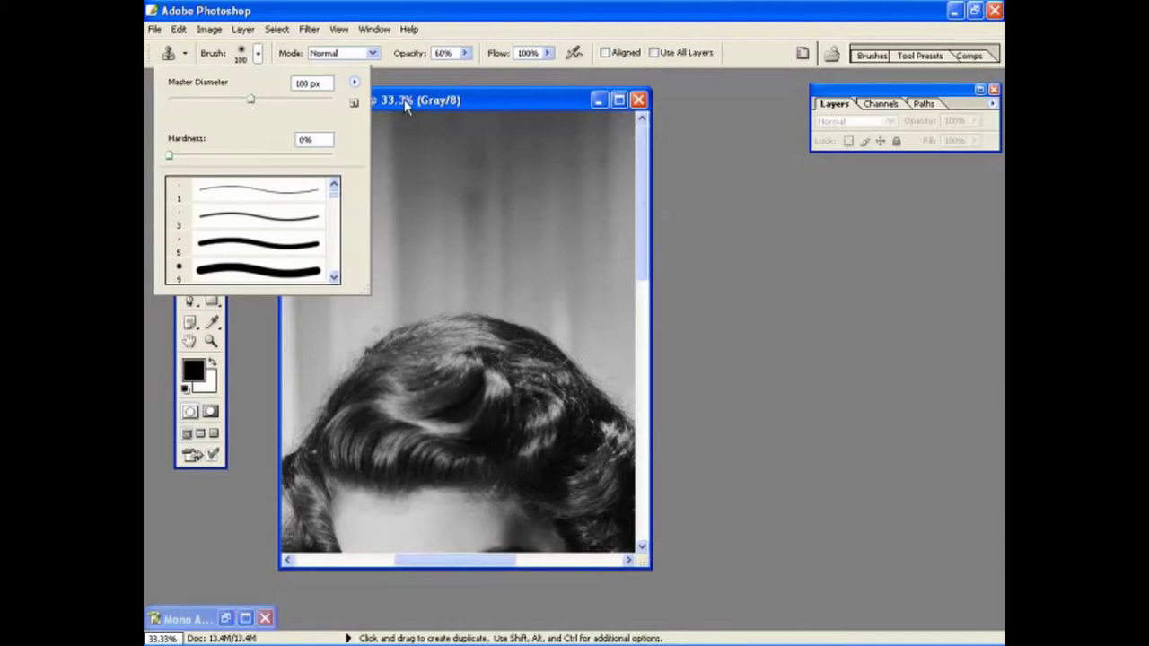
left_click(475, 101)
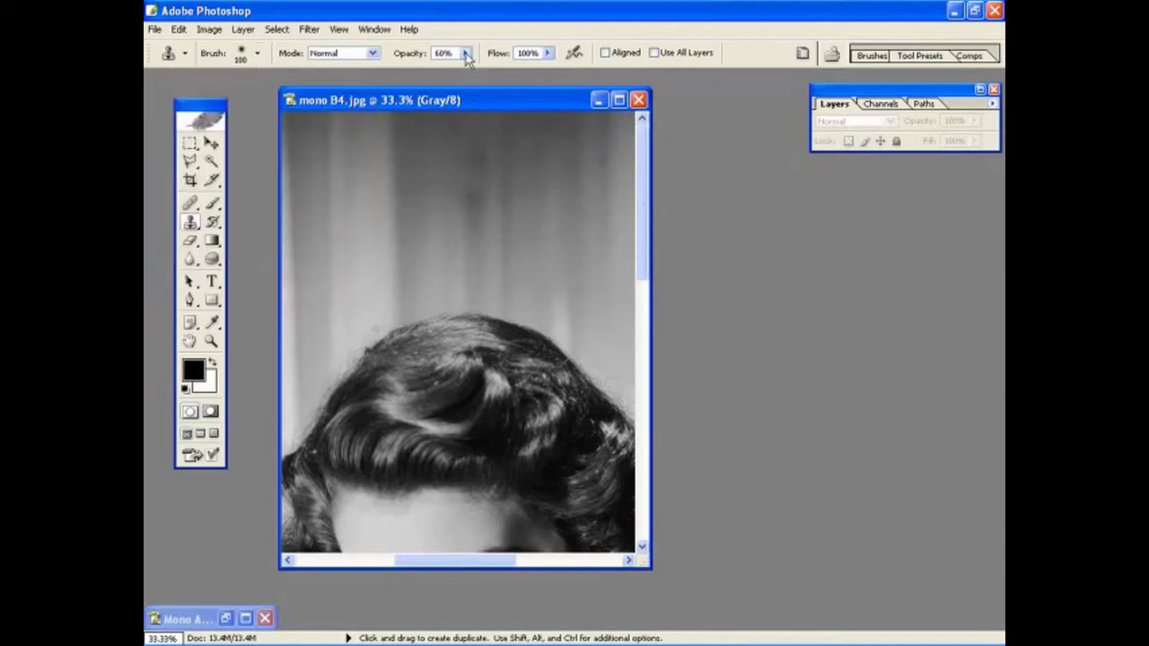
Step: Set the Clone Stamp opacity to 61%
left_click(466, 54)
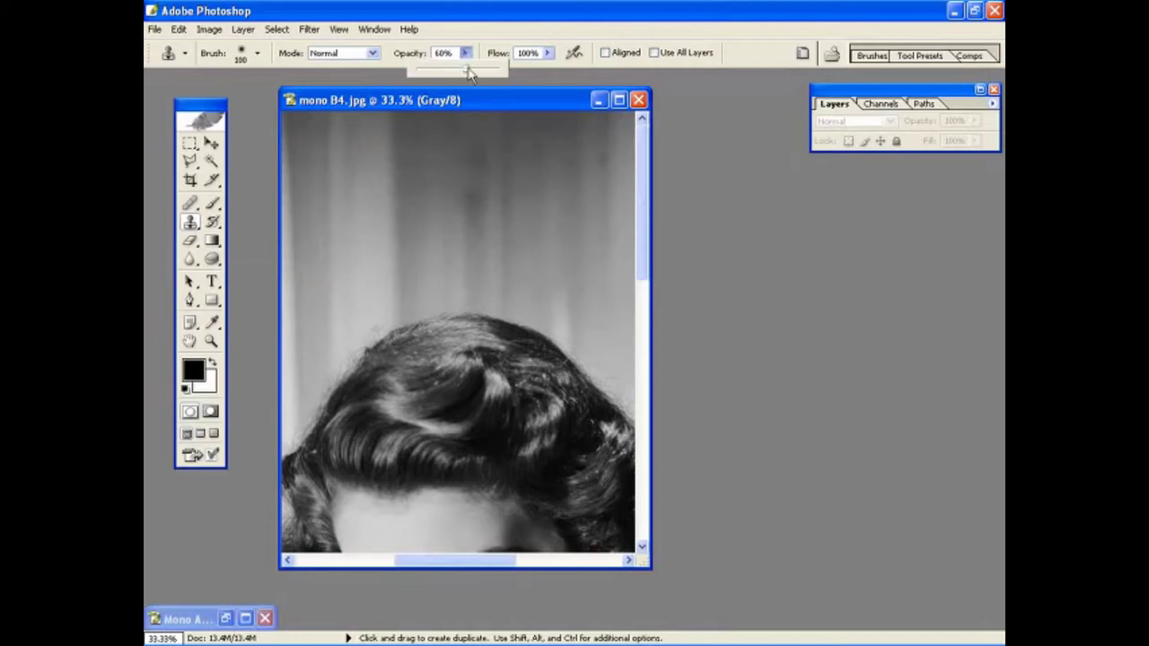
left_click_drag(466, 73, 464, 74)
left_click_drag(465, 74, 467, 72)
key("alt")
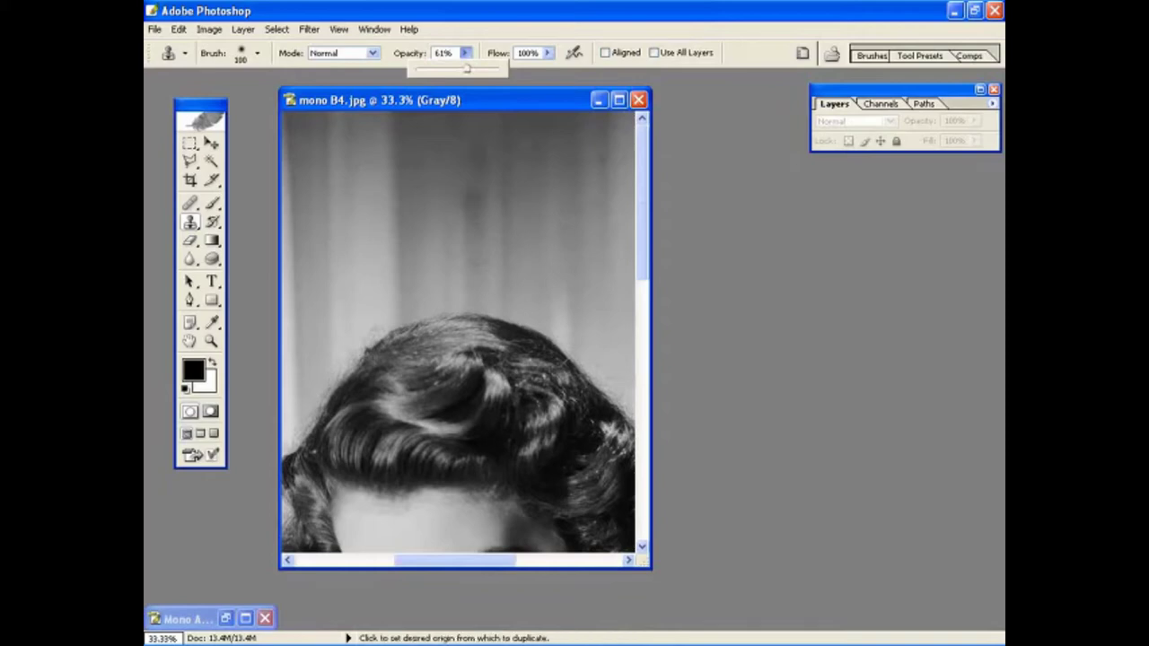
key("Return")
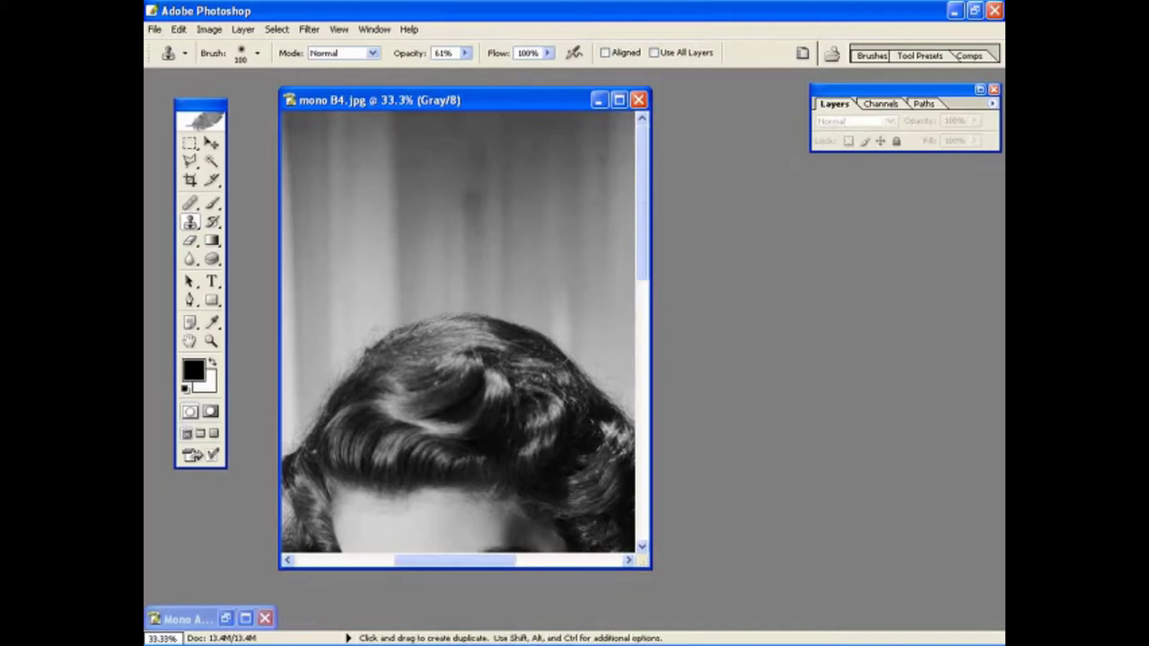
Step: Clone clean curtain texture over the dark spot above the woman's hair, undoing the bad streak and turning on aligned sampling
mouse_move(475, 228)
left_mouse_down()
mouse_move(476, 157)
mouse_move(476, 179)
left_mouse_up()
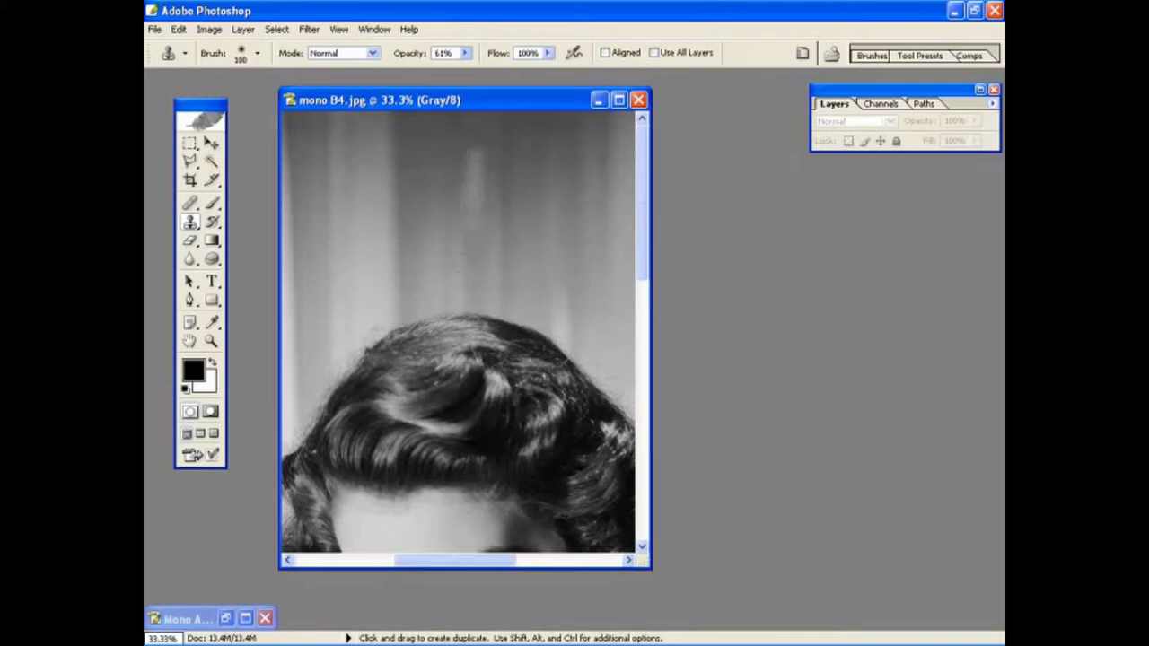
key("ctrl+z")
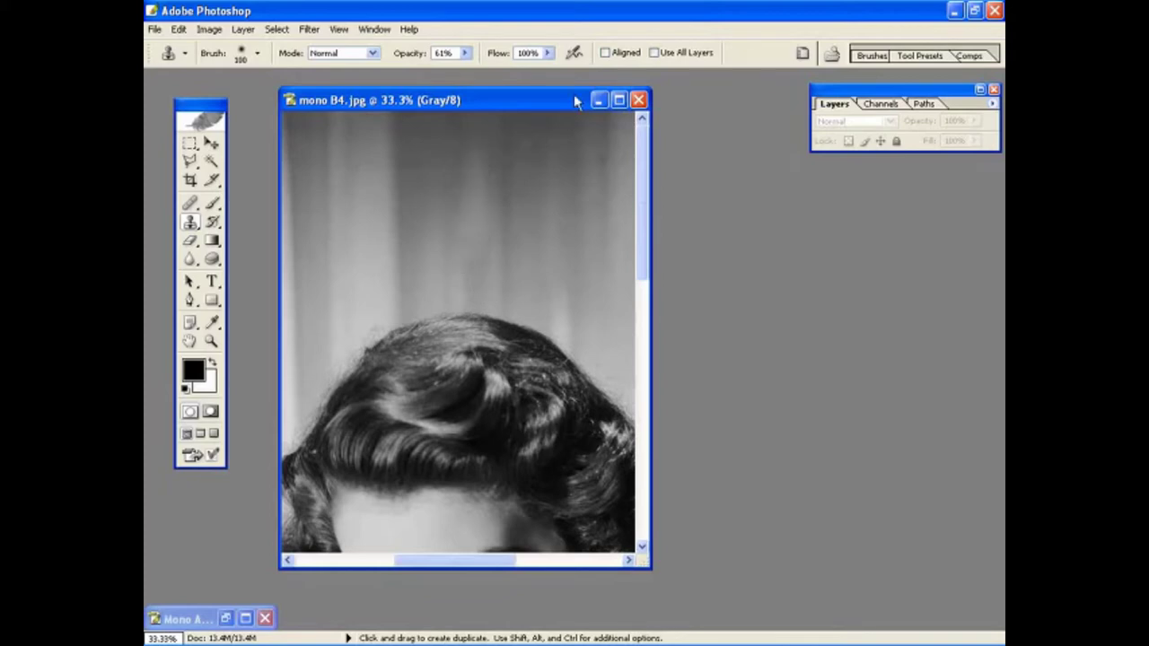
left_click(605, 53)
key("alt")
left_click(466, 274, "alt")
key("alt")
left_click(473, 272, "alt")
left_click(470, 165, "alt")
Step: Maximize the image window and fit the whole photo on screen
left_click(619, 100)
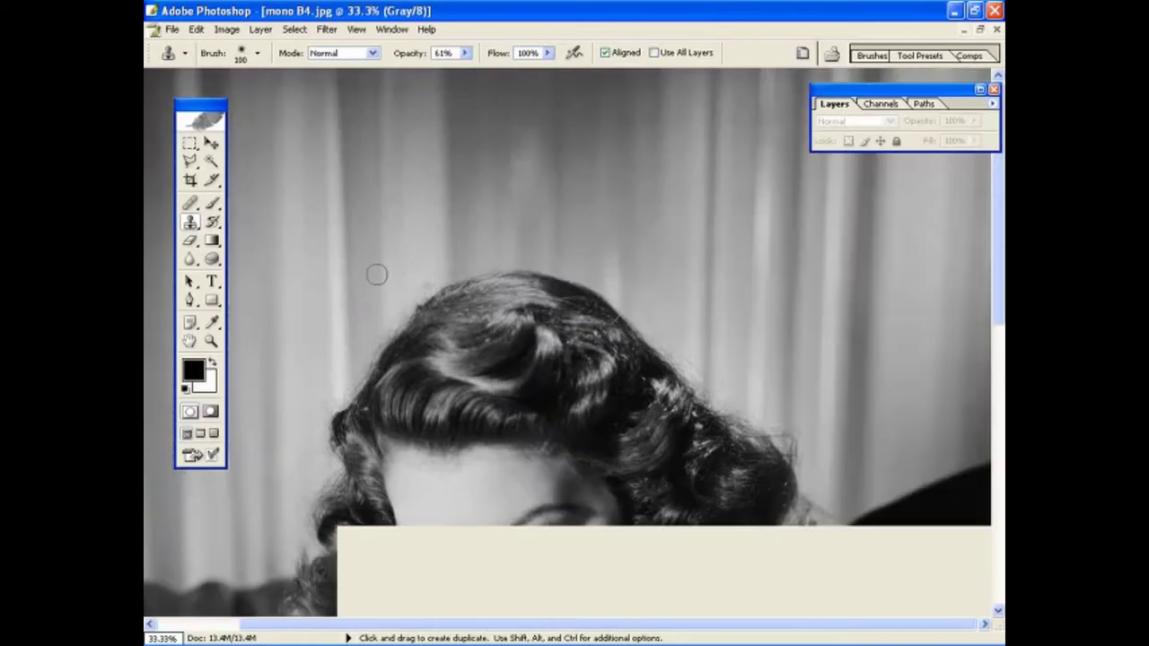
left_click(211, 342)
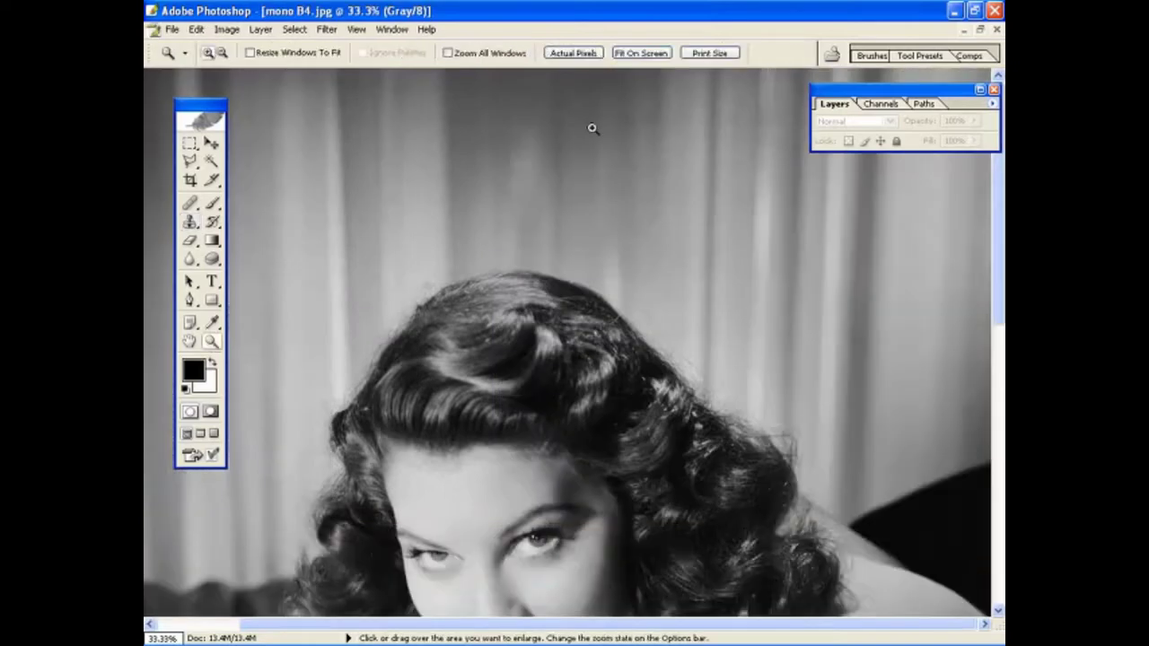
left_click(632, 56)
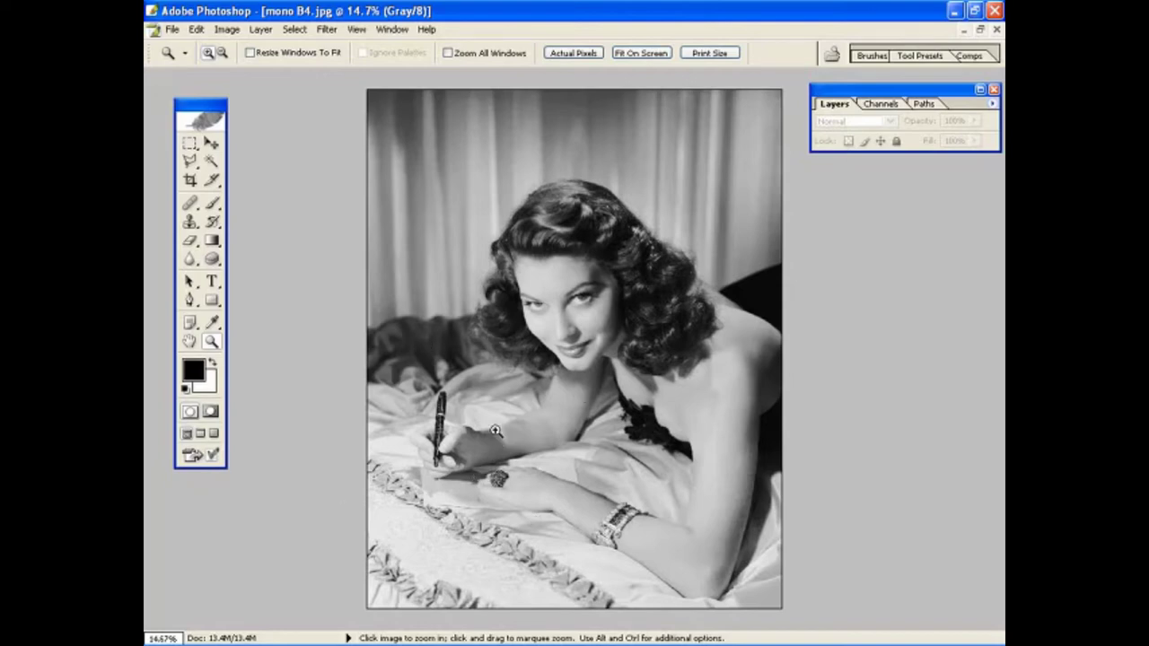
left_click_drag(495, 429, 646, 175)
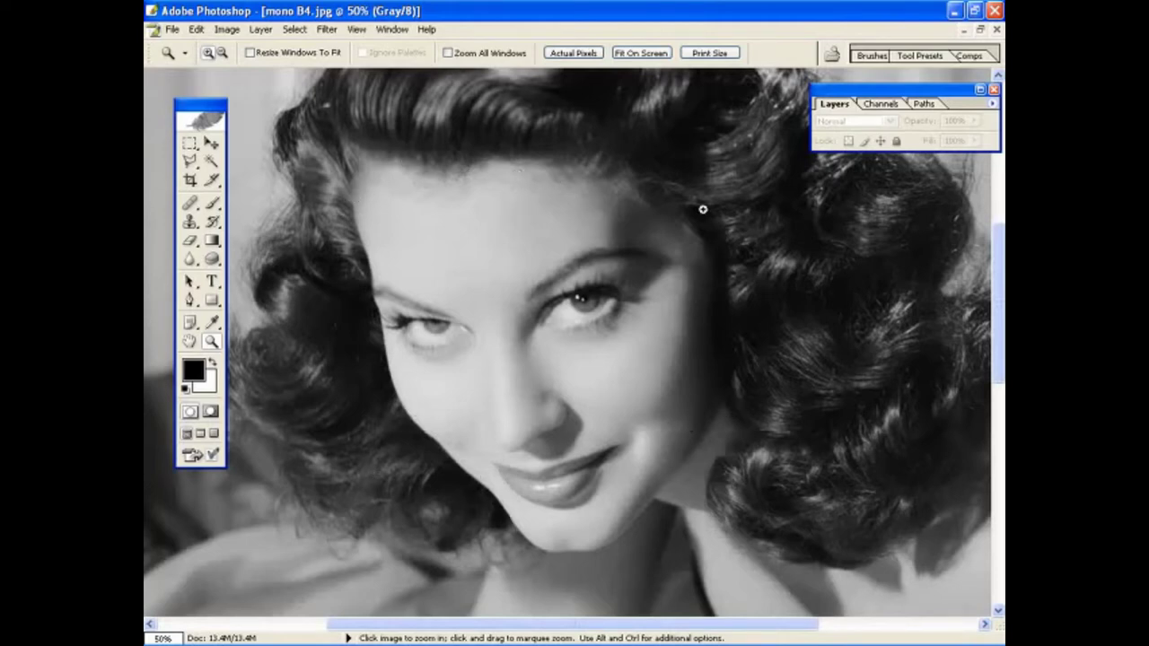
left_click_drag(689, 479, 694, 495)
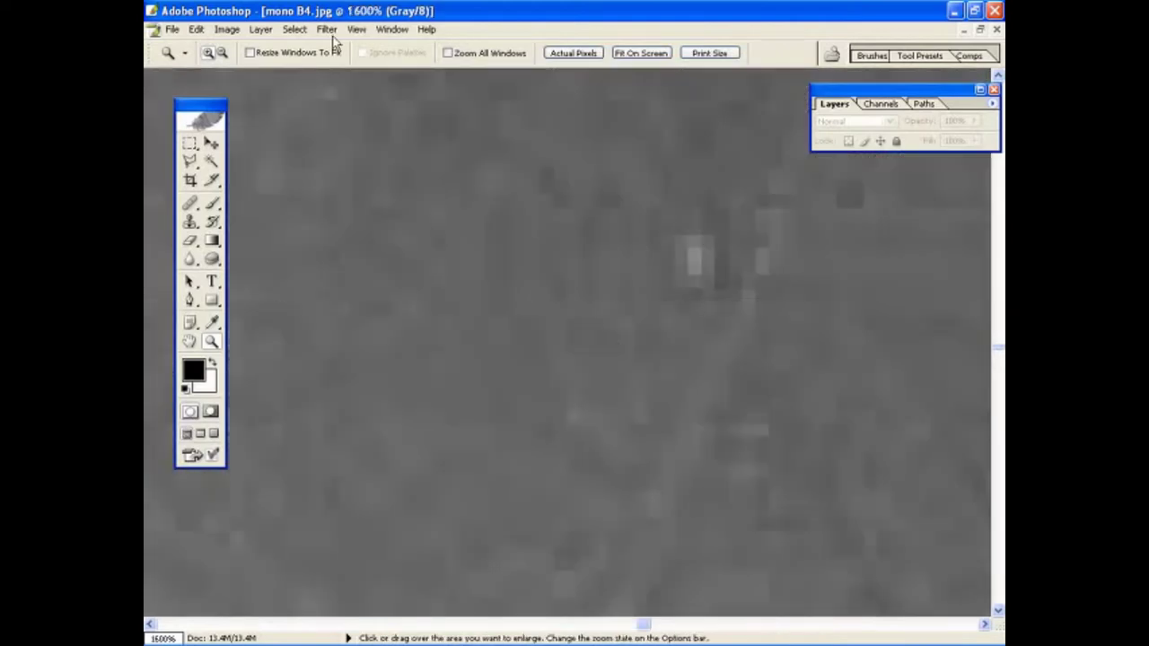
left_click(635, 54)
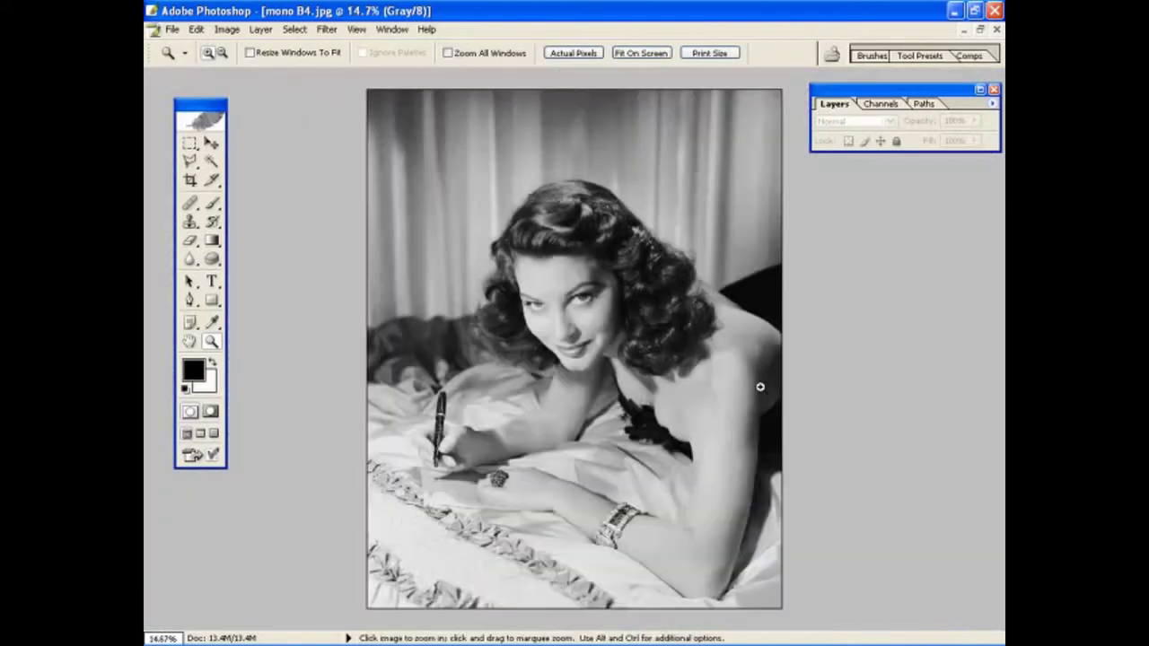
Step: Examine the woman's face and eyes up close, moving the Layers palette out of the way
left_click(554, 327)
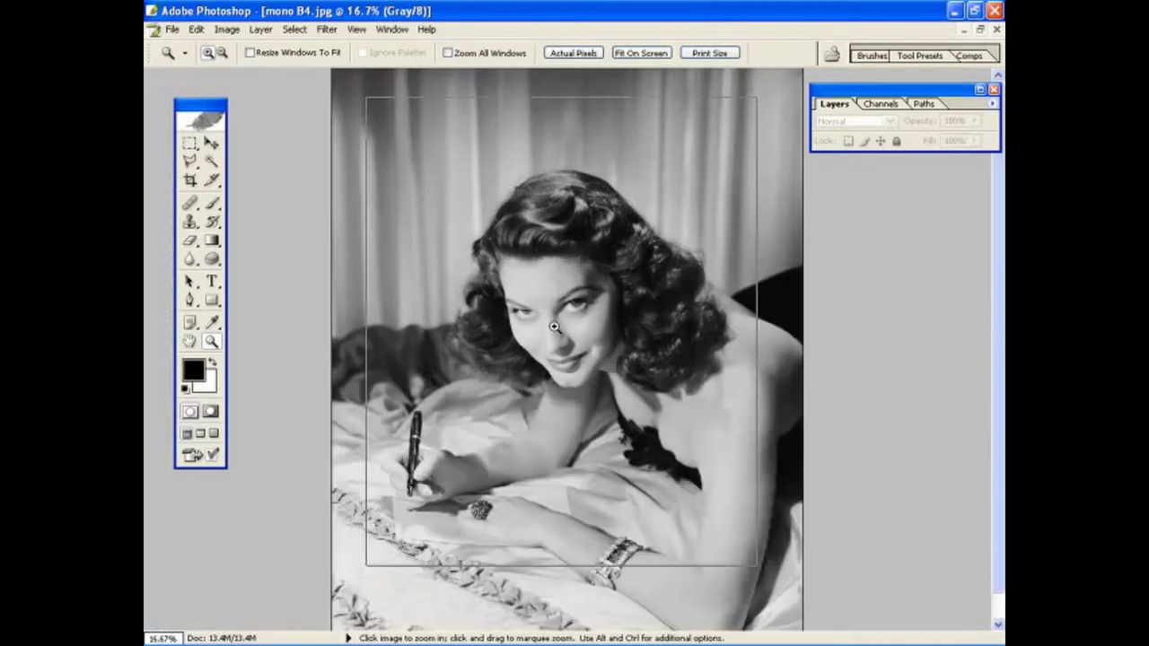
left_click(553, 327)
left_click(534, 368)
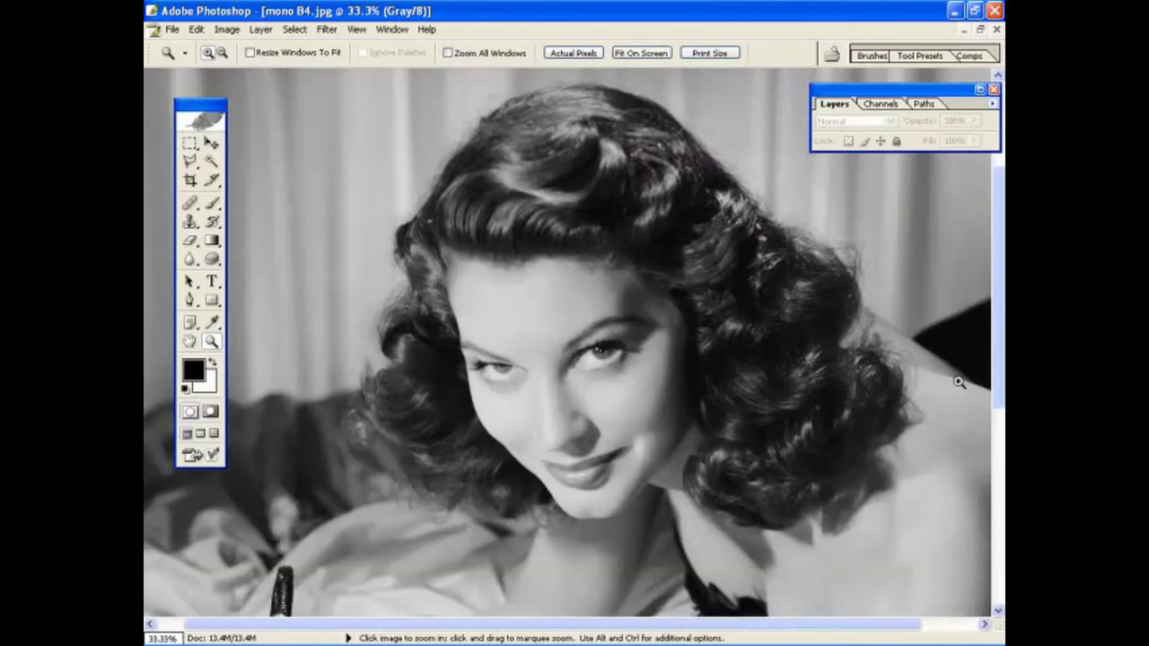
left_click_drag(994, 368, 1001, 400)
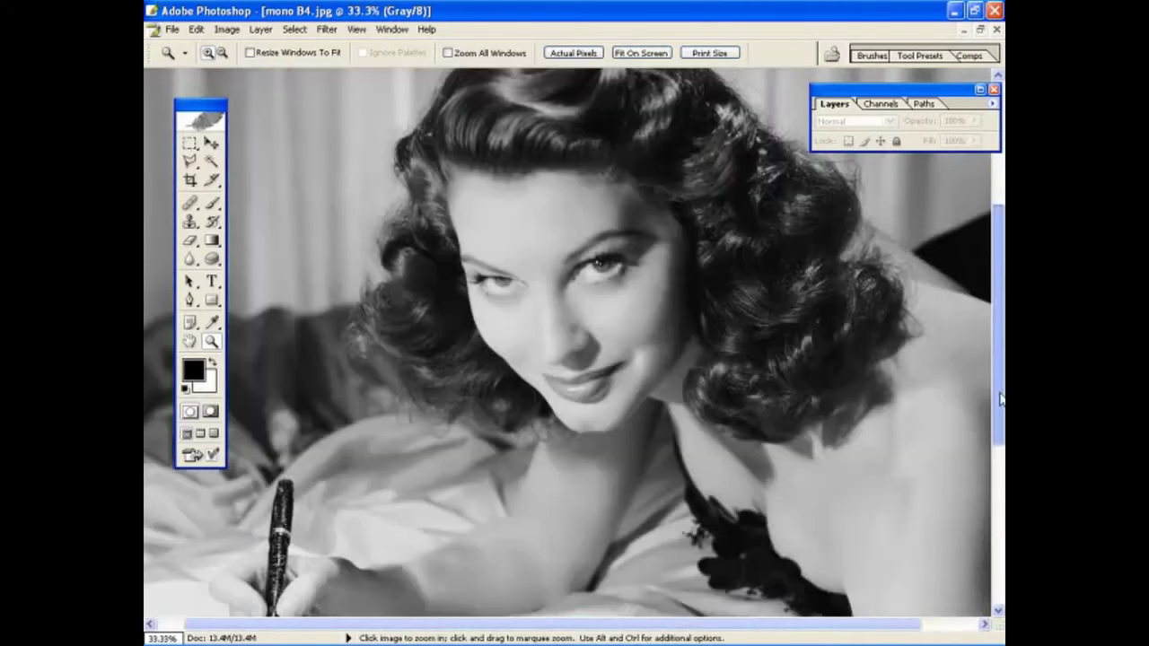
left_click(535, 310)
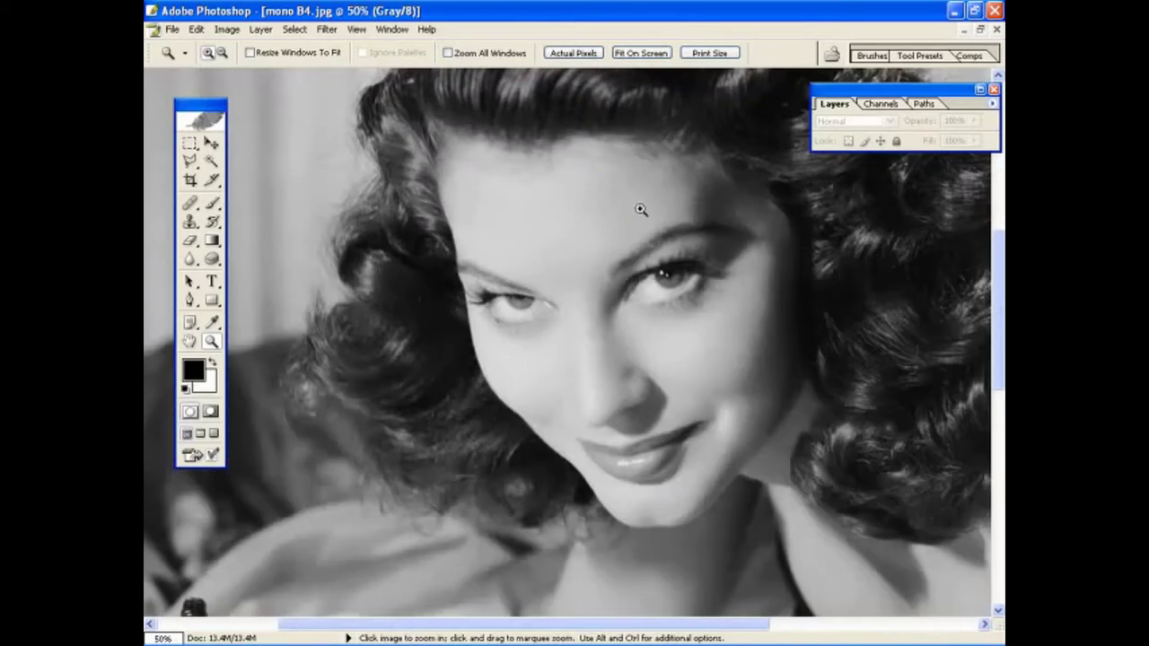
left_click(526, 351)
left_click(524, 350)
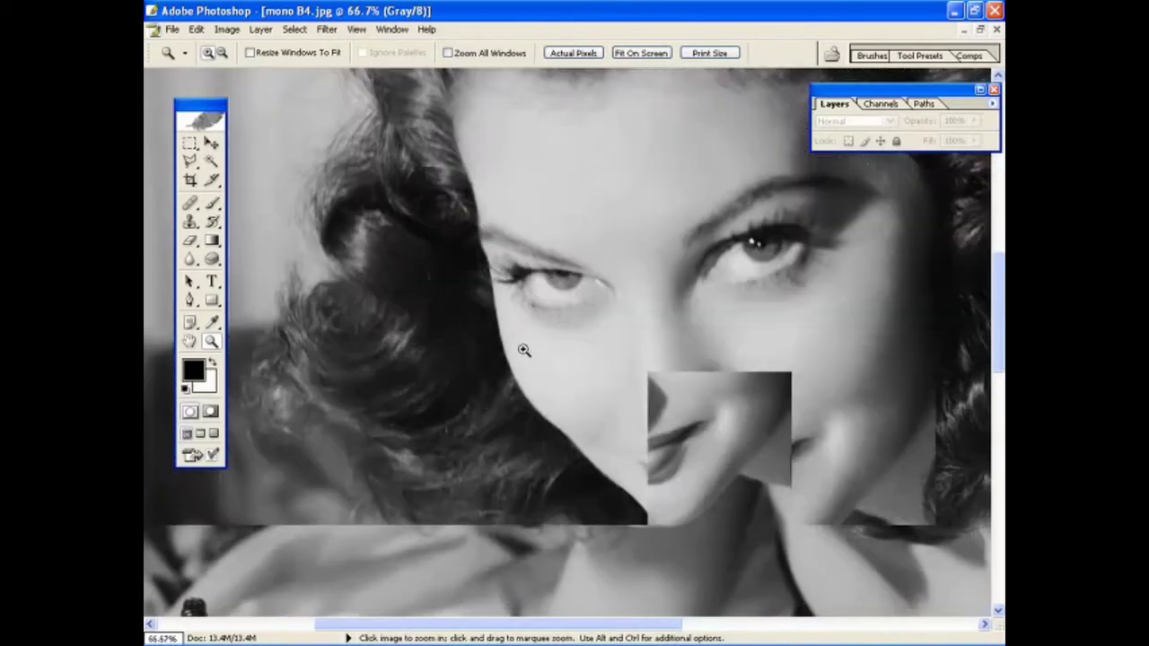
left_click_drag(997, 306, 998, 276)
left_click_drag(646, 624, 718, 624)
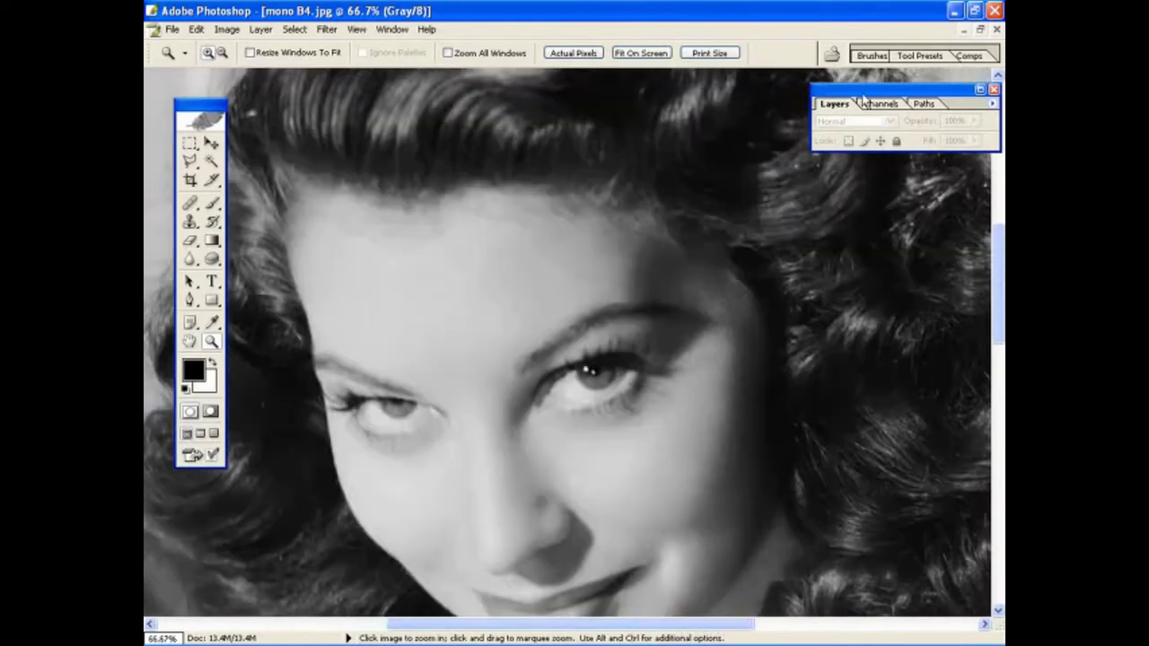
left_click_drag(863, 100, 937, 105)
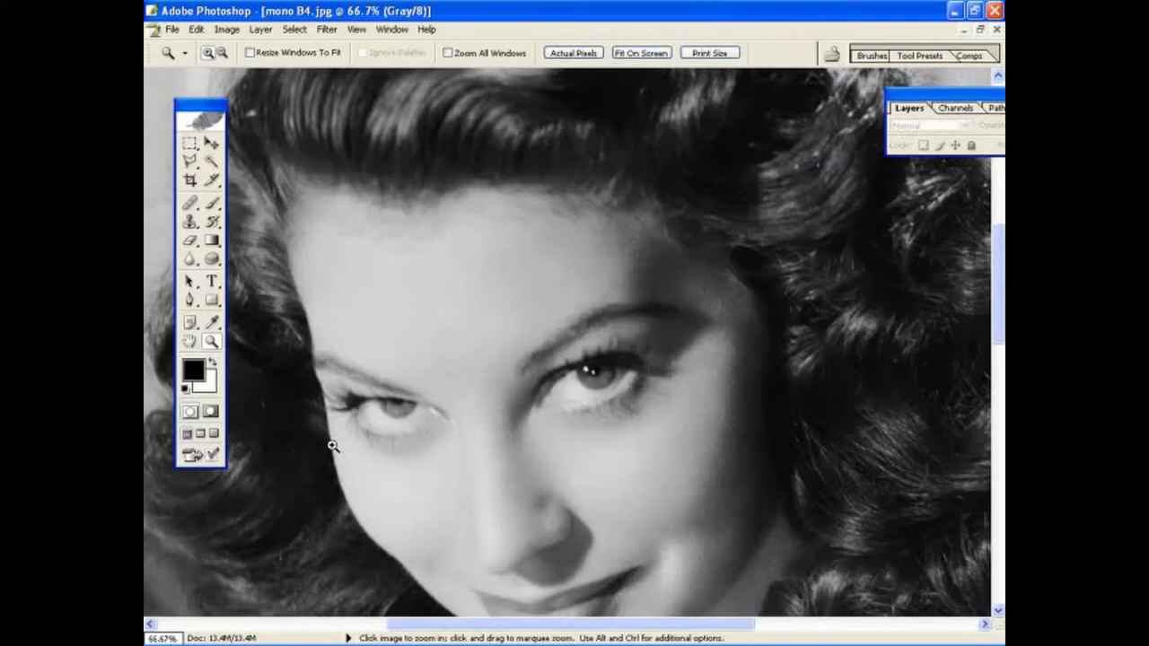
Step: Convert the photo from grayscale to CMYK Color mode
key("ctrl+0")
key("c")
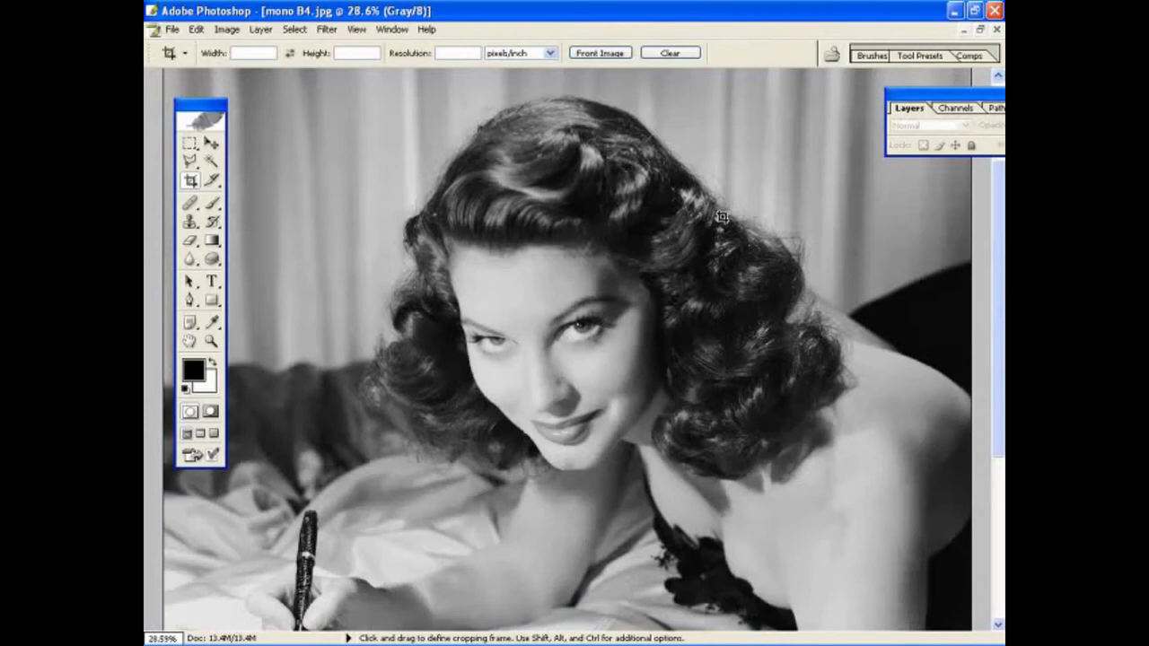
left_click(222, 35)
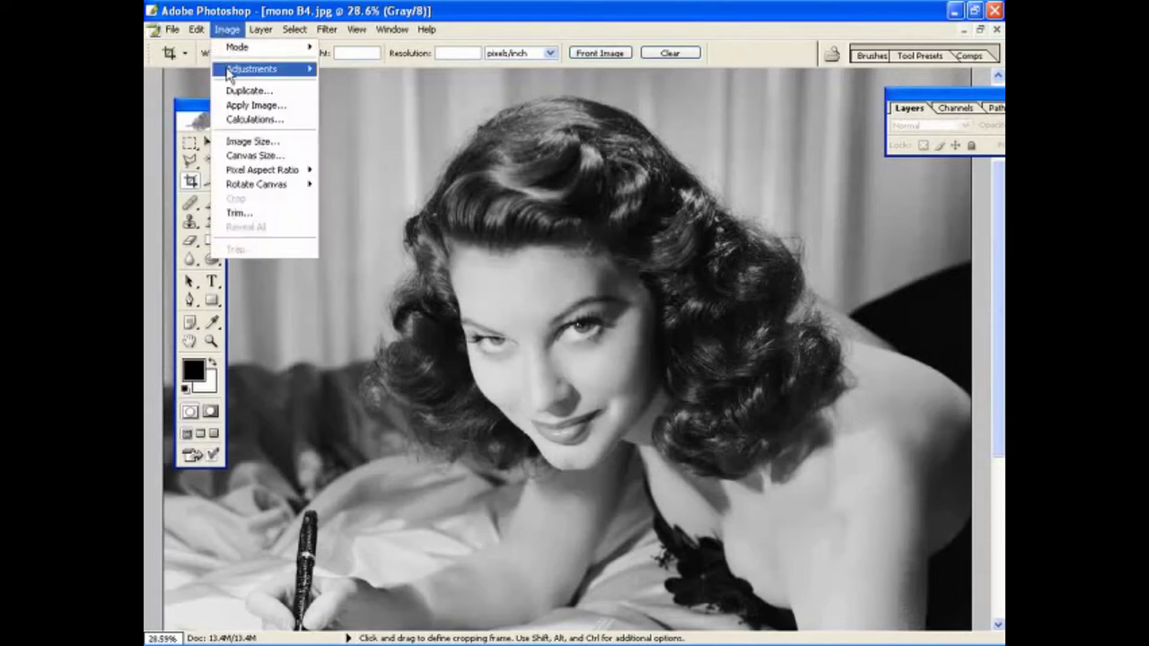
mouse_move(231, 50)
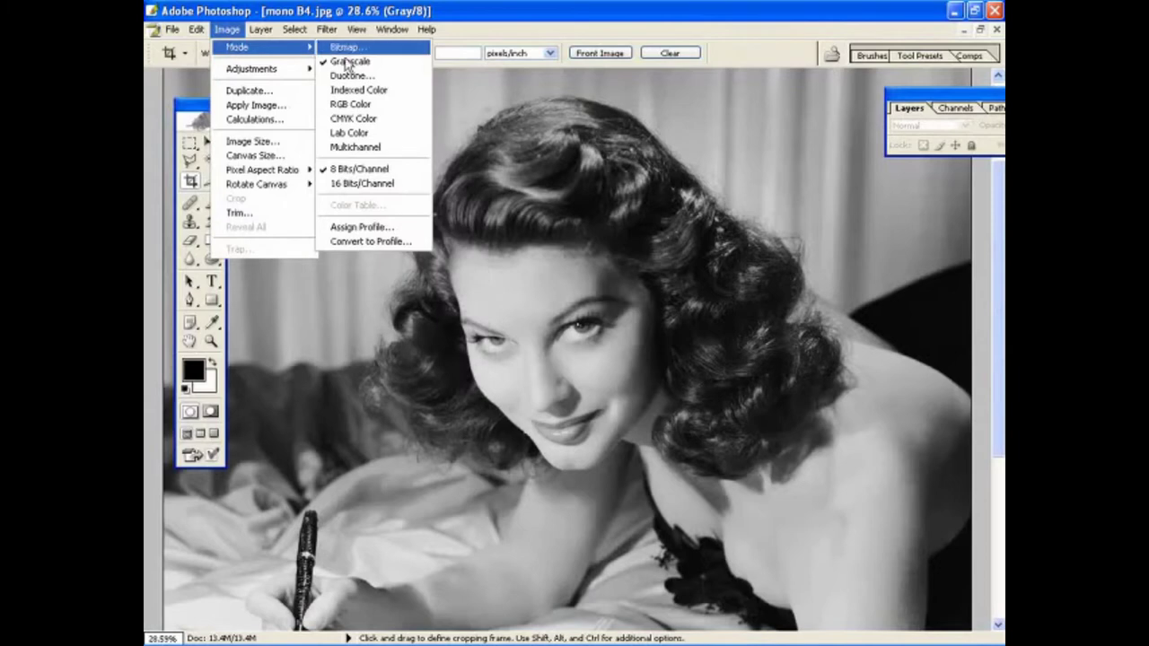
left_click(392, 120)
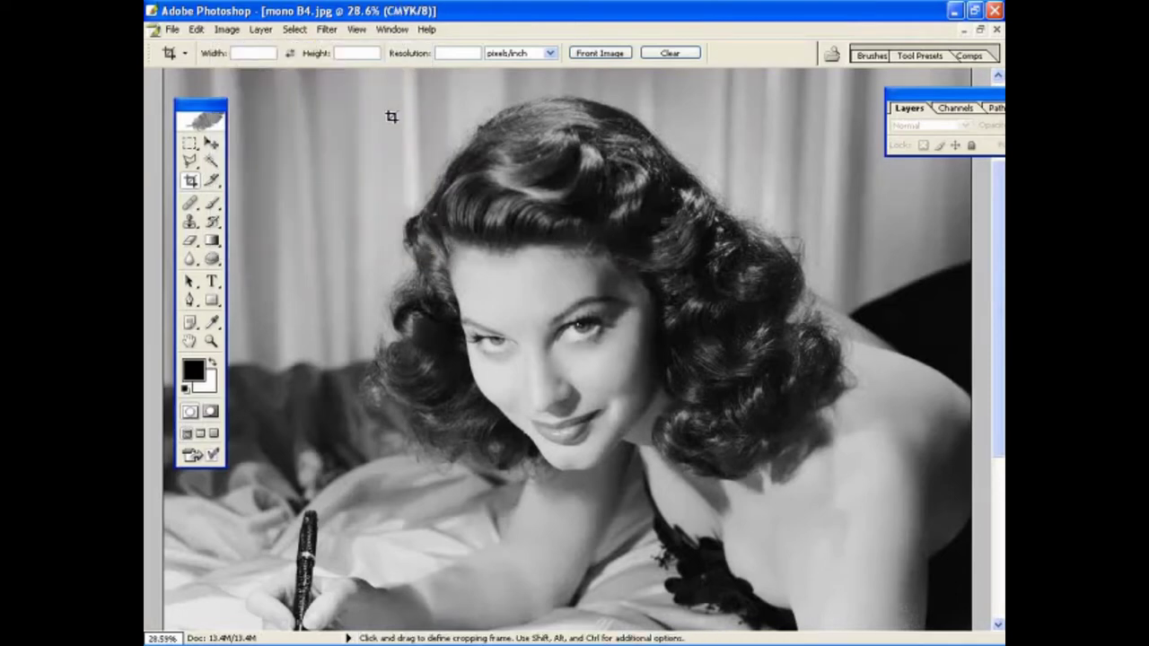
Step: Trace the skin outline with the Polygonal Lasso, feathered 2 px, from the temple along the hairline across the woman's forehead
left_click(190, 162)
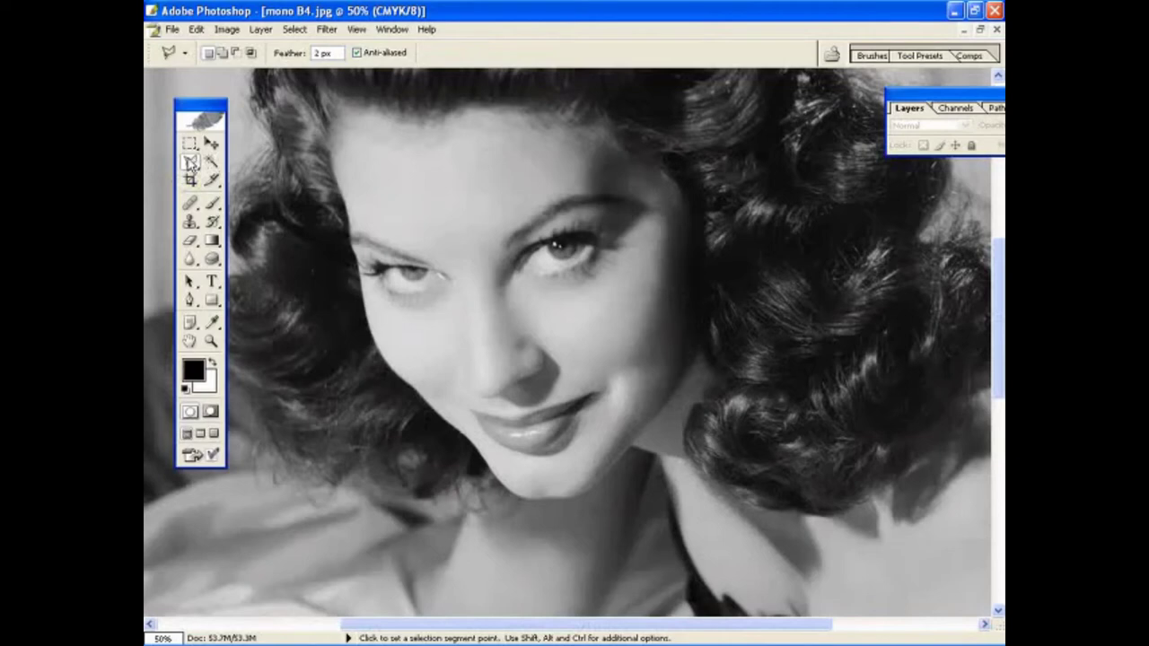
left_click(190, 163)
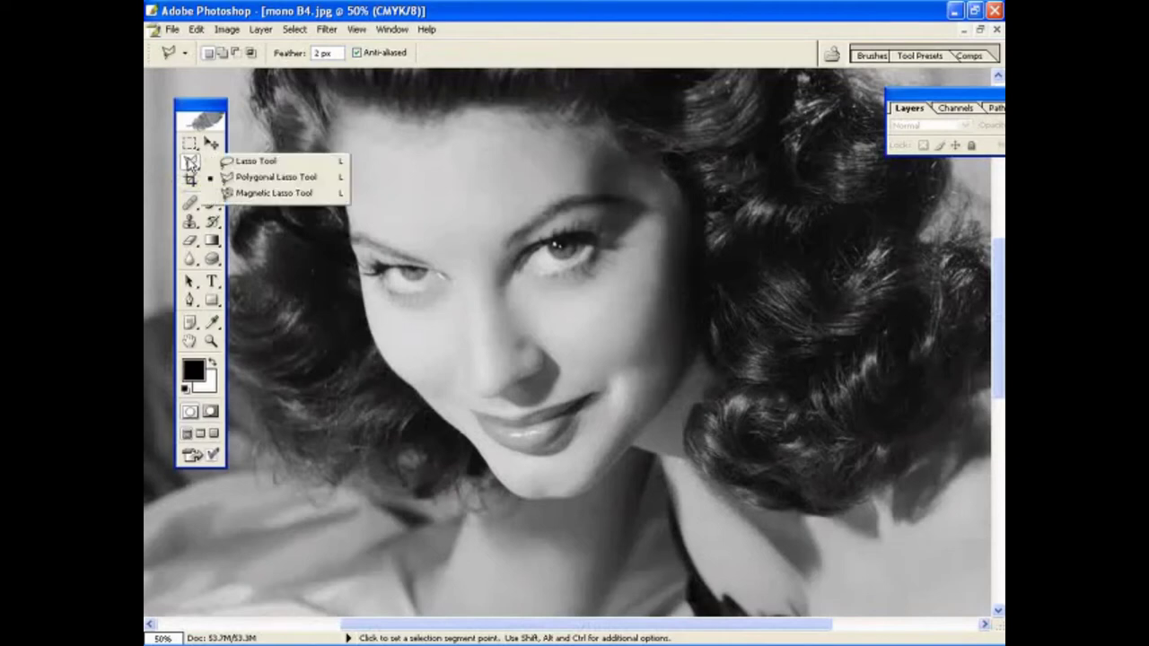
left_click(258, 178)
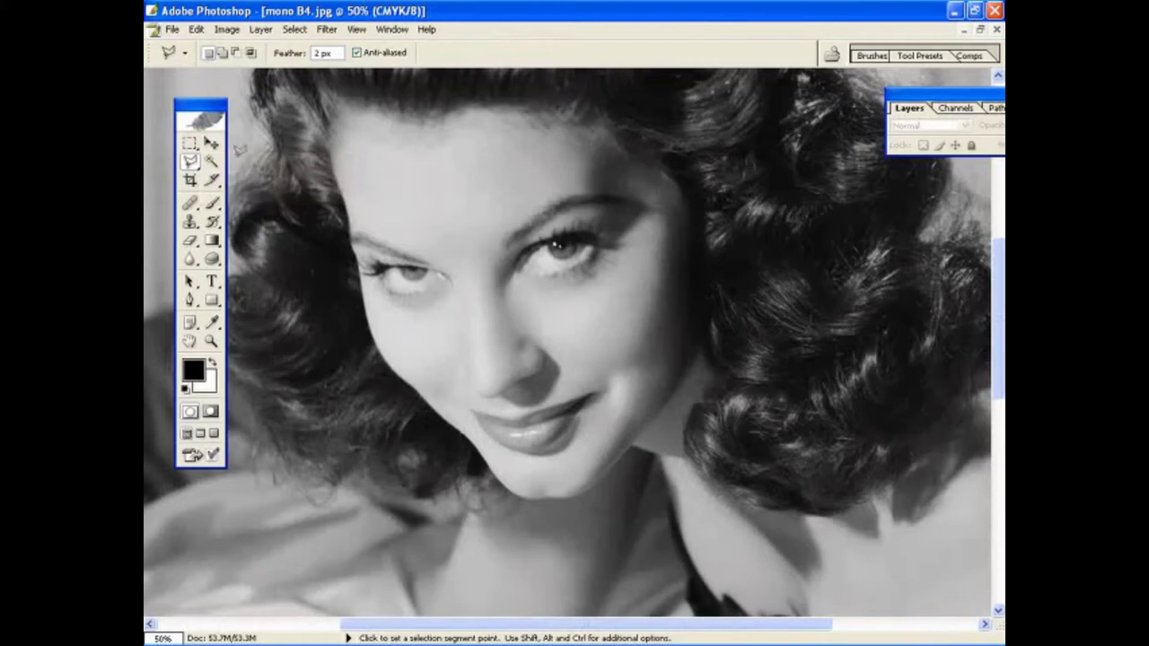
left_click(211, 341)
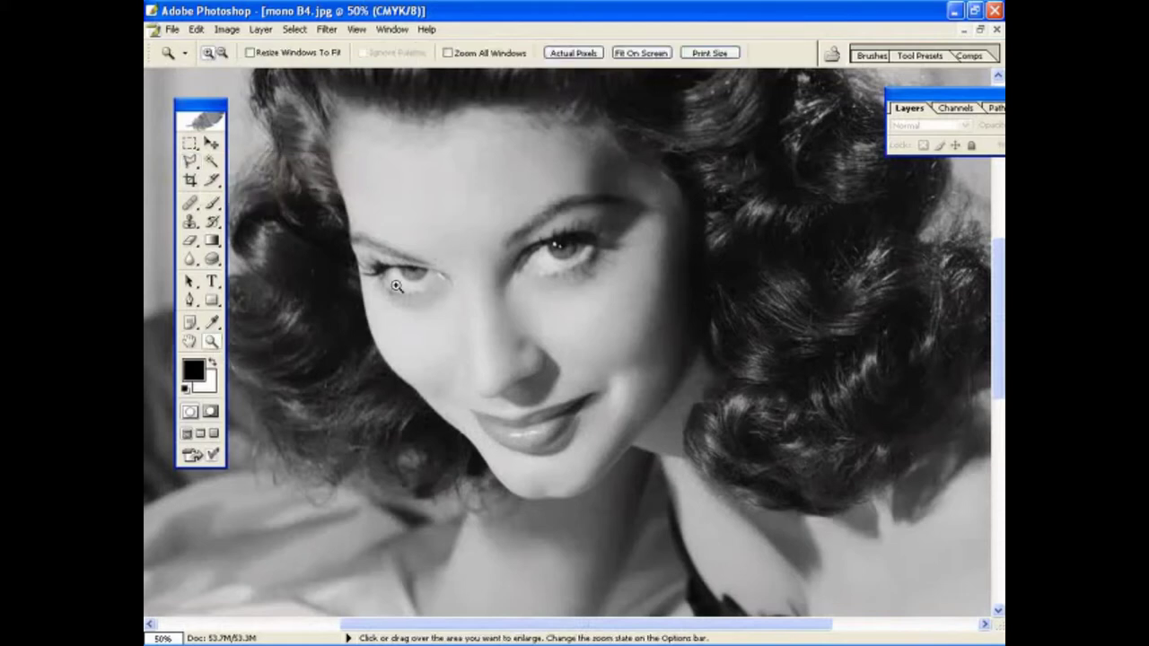
left_click(392, 281)
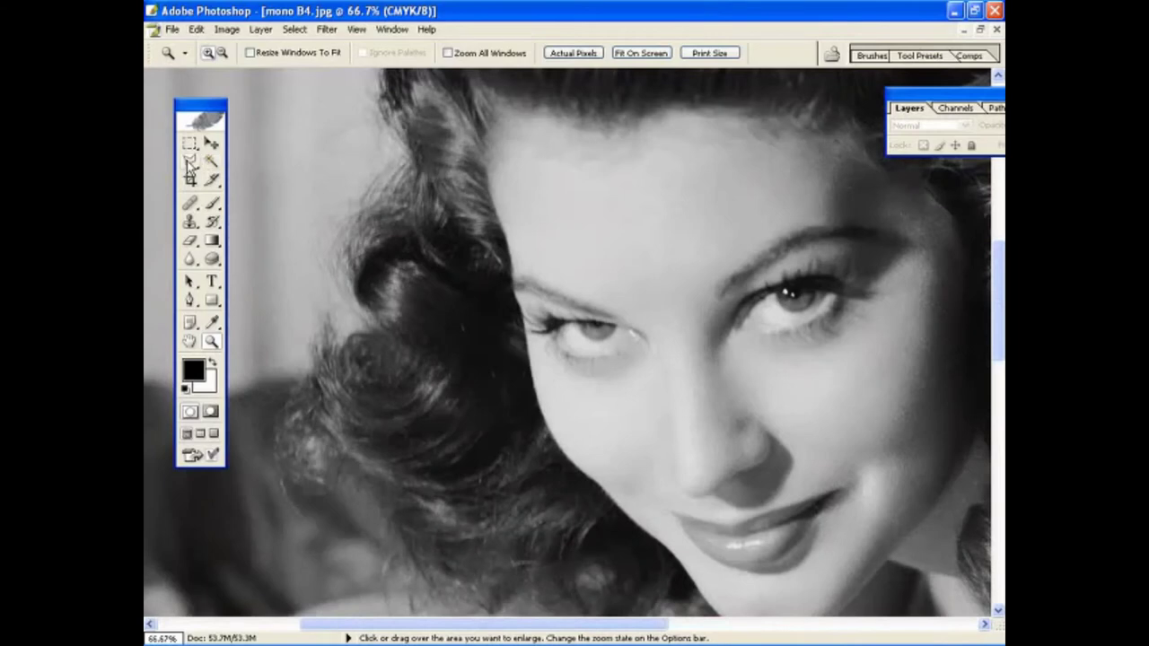
left_click(189, 163)
left_click(260, 175)
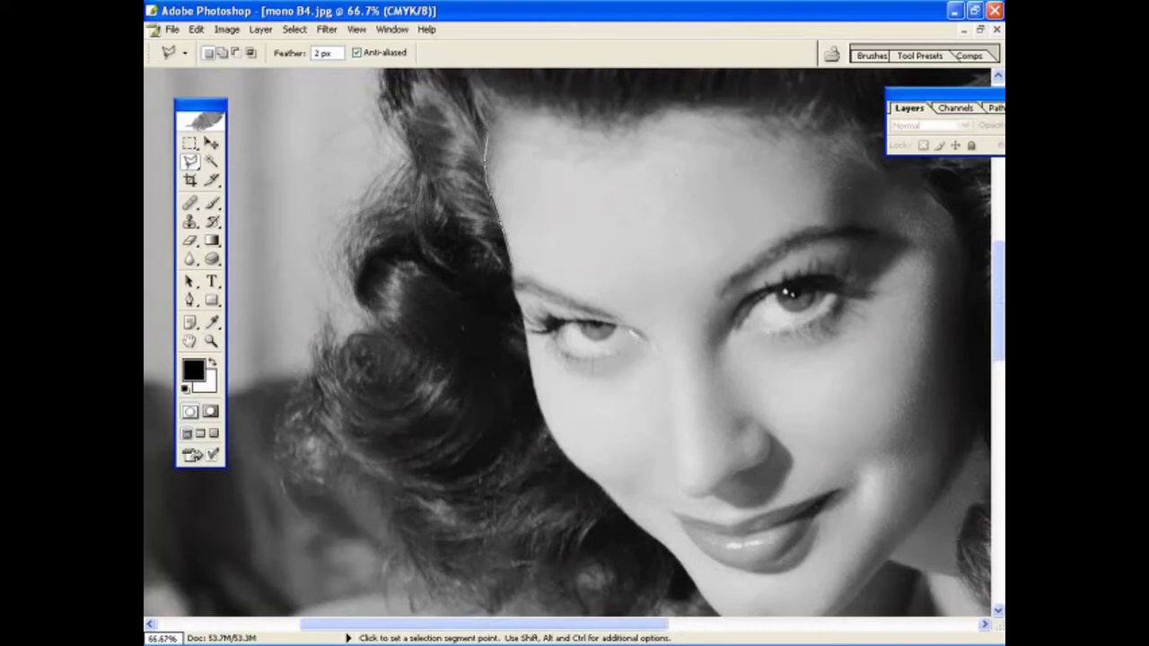
left_click(504, 108)
left_click(525, 105)
left_click(536, 106)
left_click(584, 126)
left_click(623, 129)
left_click(672, 105)
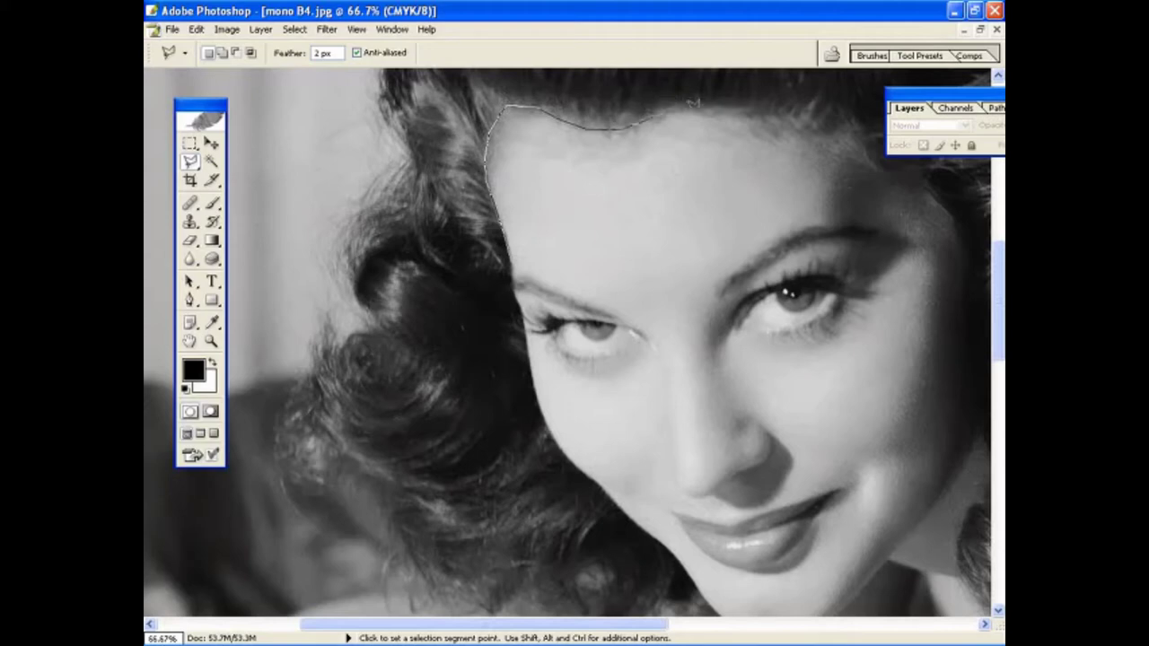
left_click(743, 102)
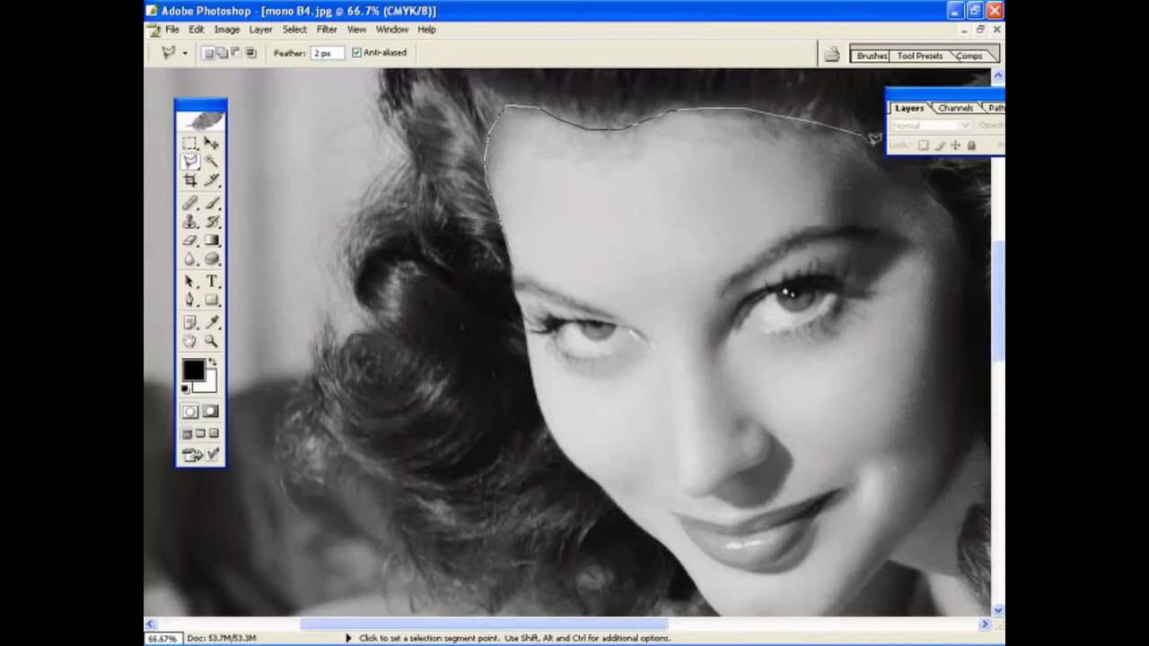
Step: Continue the lasso outline from the forehead down the shaded cheek and along the hair beside the neck
left_click(877, 139)
left_click(939, 181)
left_click(968, 236)
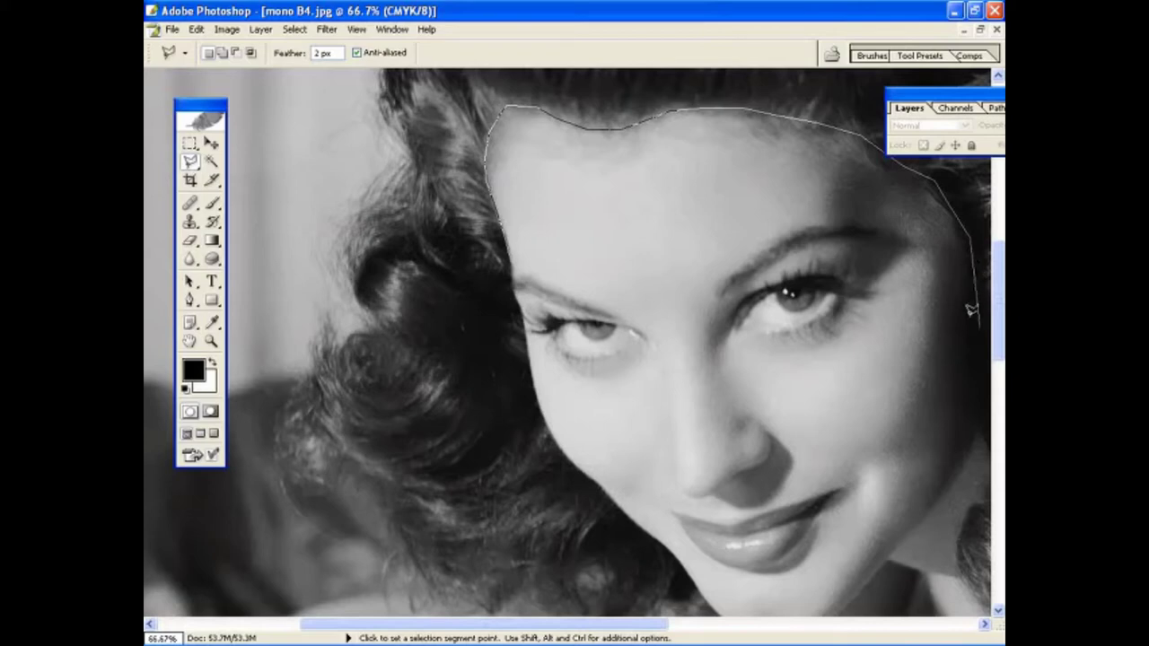
left_click(980, 380)
left_click(981, 432)
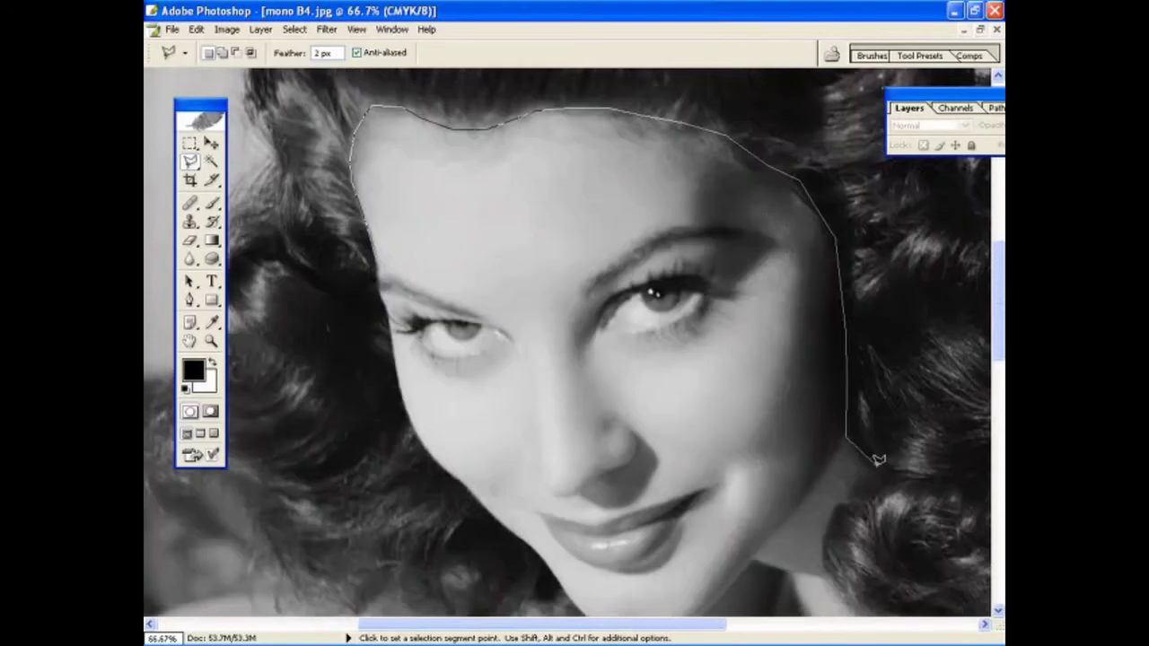
left_click(875, 465)
left_click(829, 499)
left_click(820, 573)
Step: Extend the lasso outline along the lower edge of the curls where the hair meets the shoulder
scroll(857, 612, "down", 2)
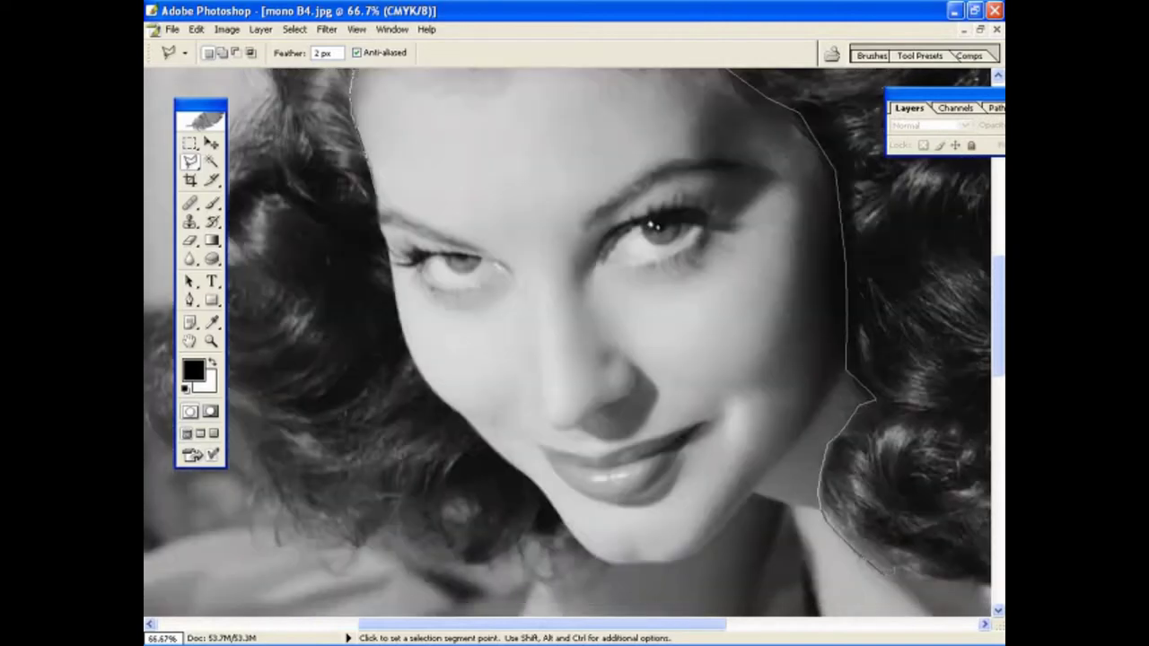
left_click(858, 550)
left_click(889, 555)
left_click(921, 571)
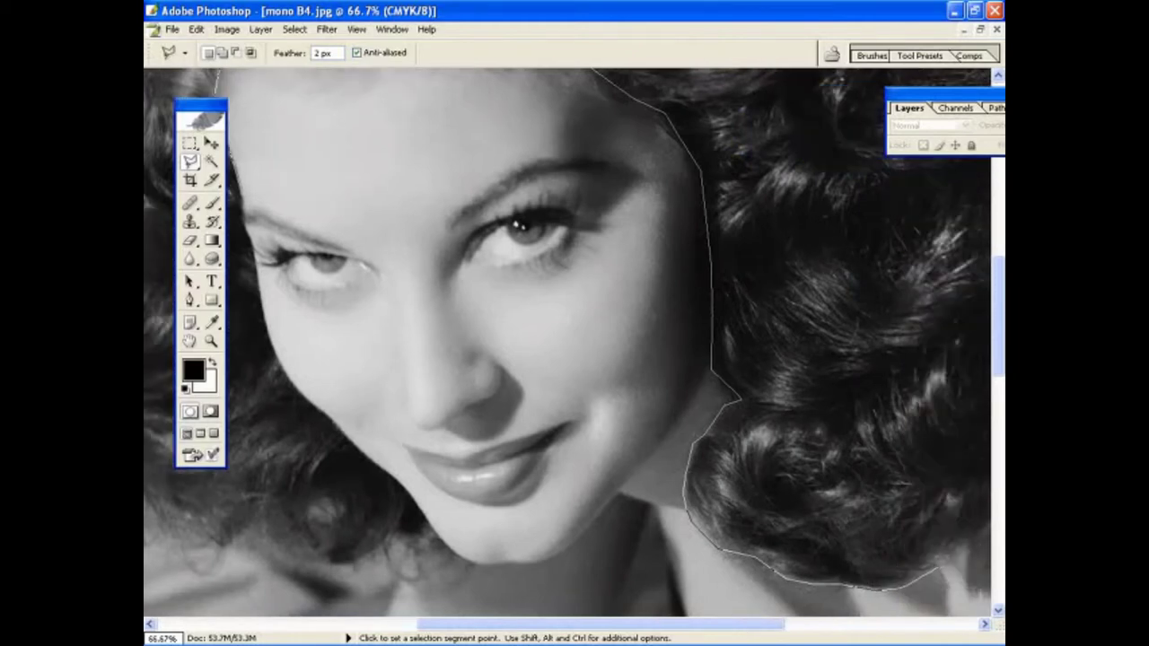
left_click(938, 567)
left_click(981, 532)
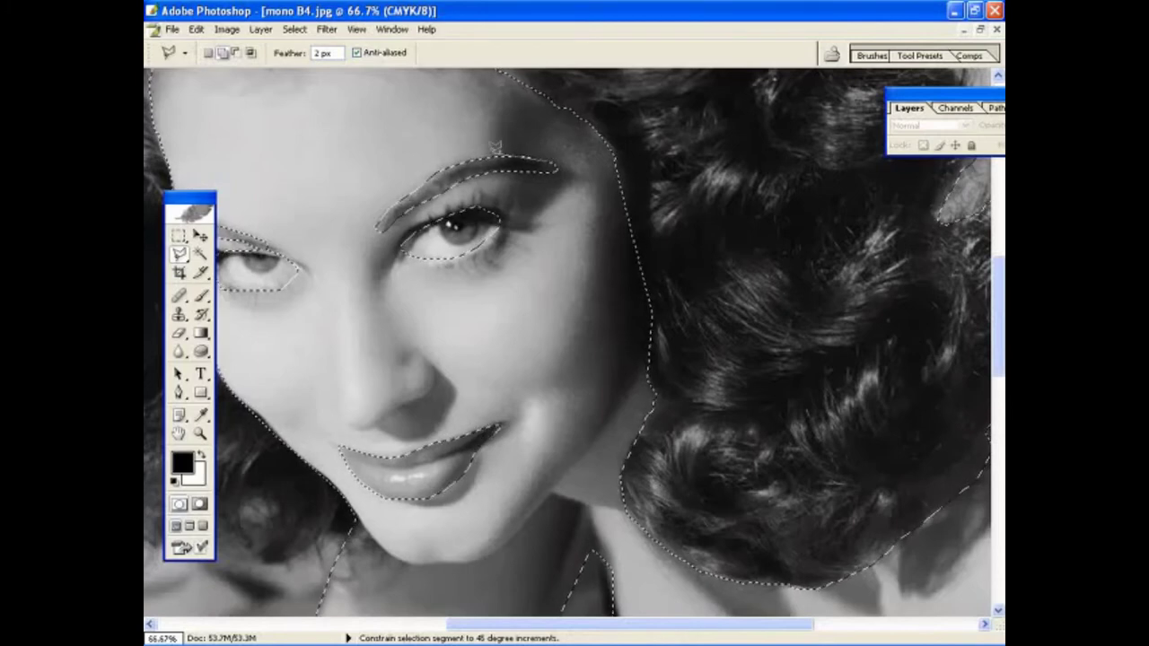
Step: Refine the skin selection around the eyebrow above the shaded cheek and display the whole selection as a quick mask
left_click(402, 192)
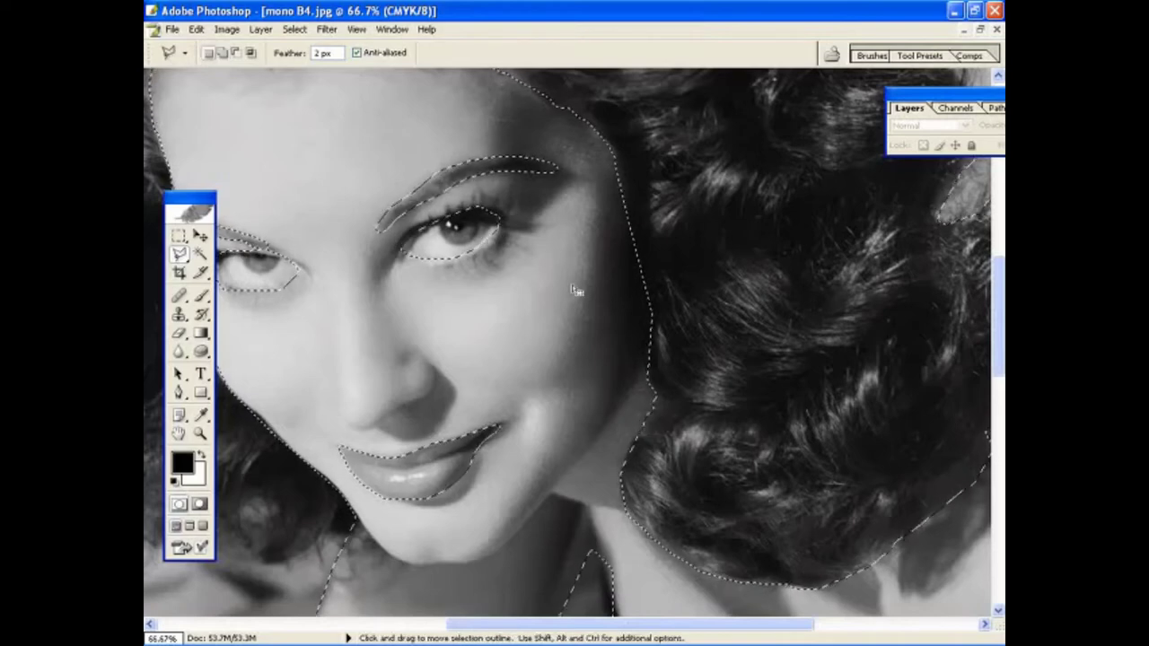
key("alt")
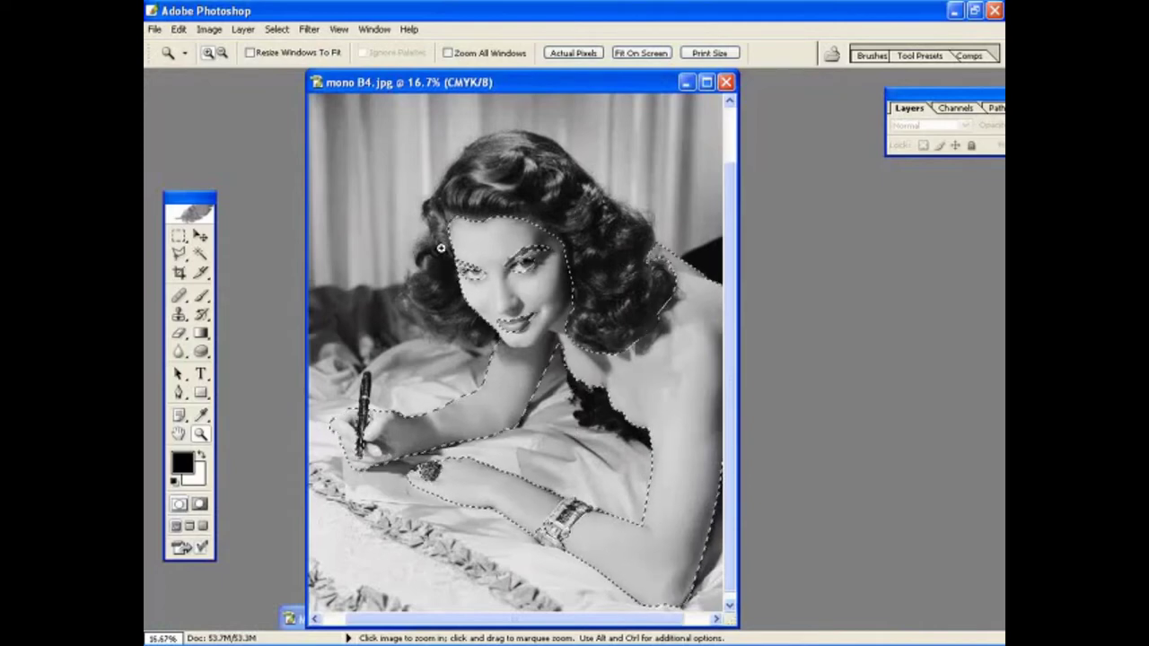
key("l")
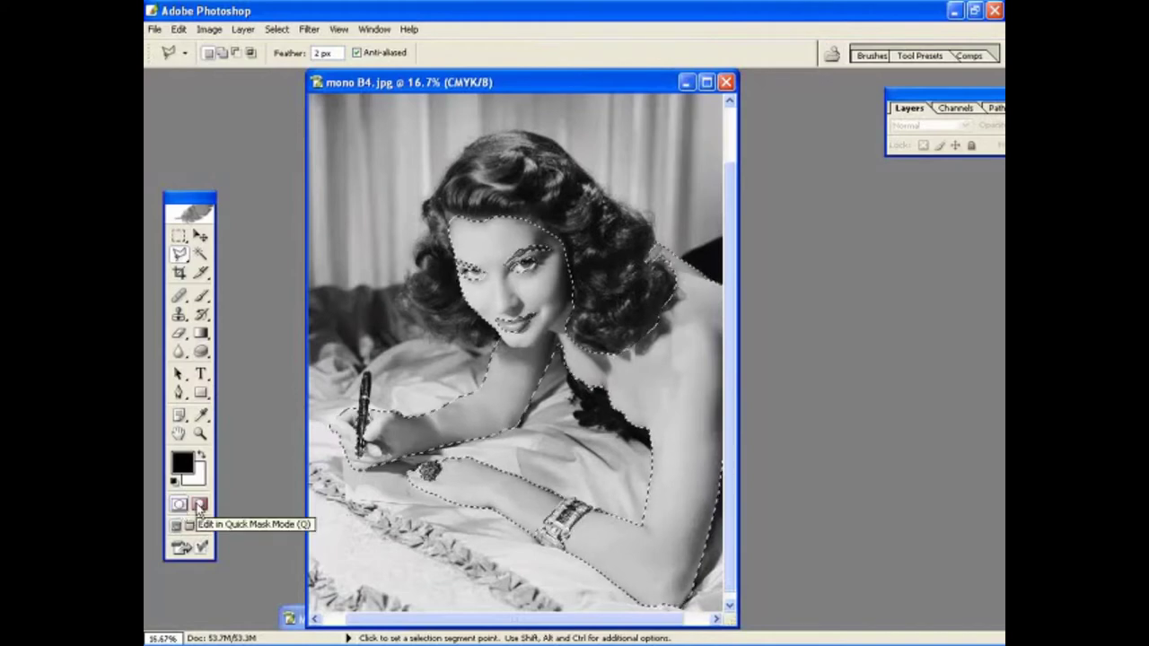
left_click(200, 507)
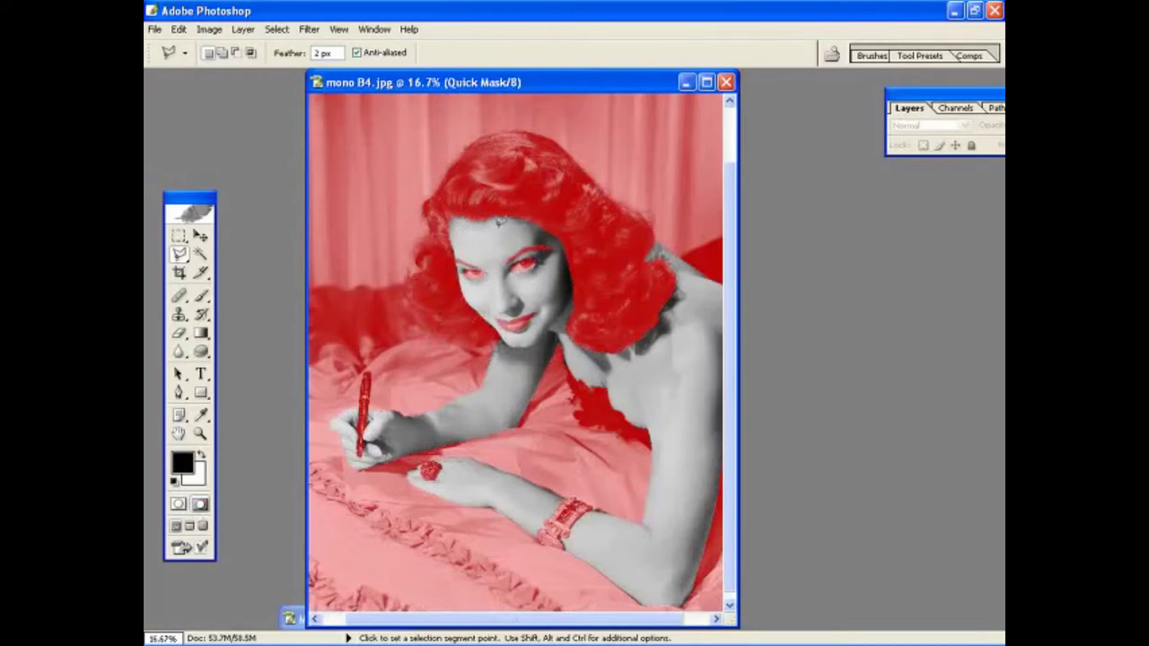
Step: Paint a soft black mask patch on the forehead near the hairline with a size 41 brush at 27% opacity
key("z")
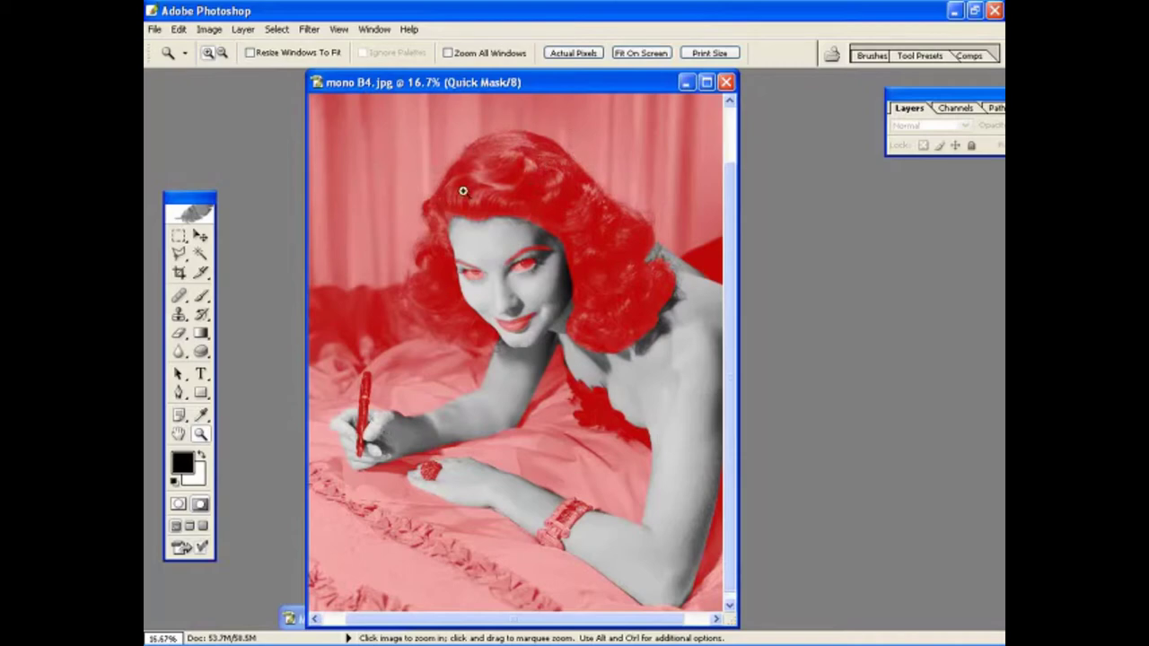
left_click_drag(468, 248, 633, 467)
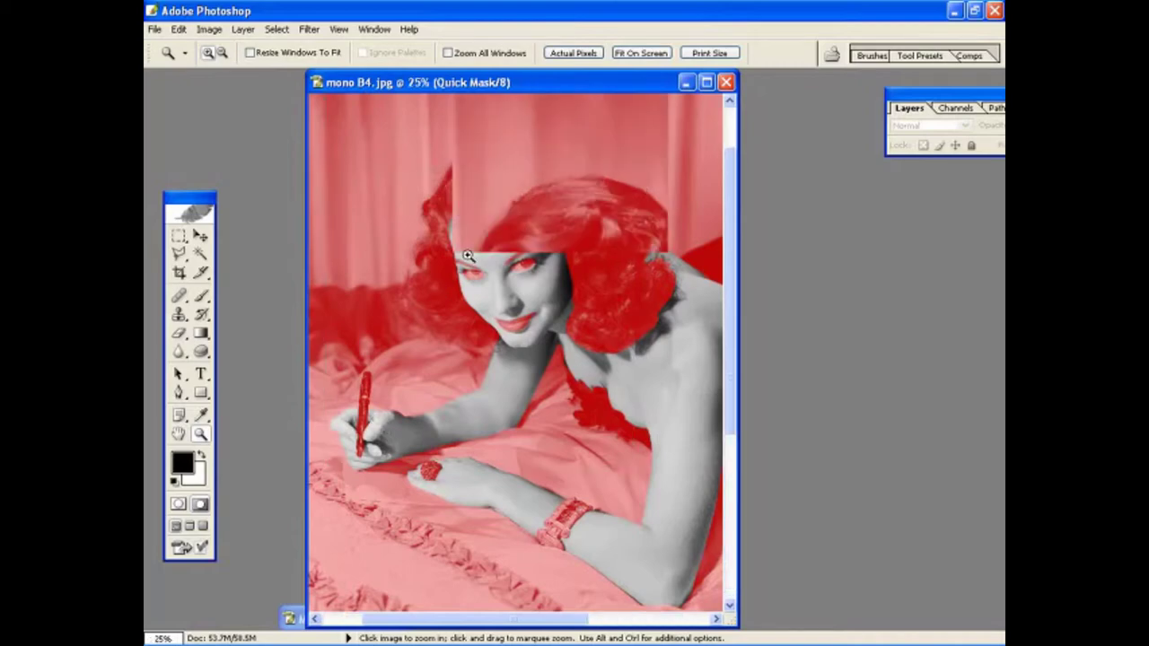
left_click(520, 379)
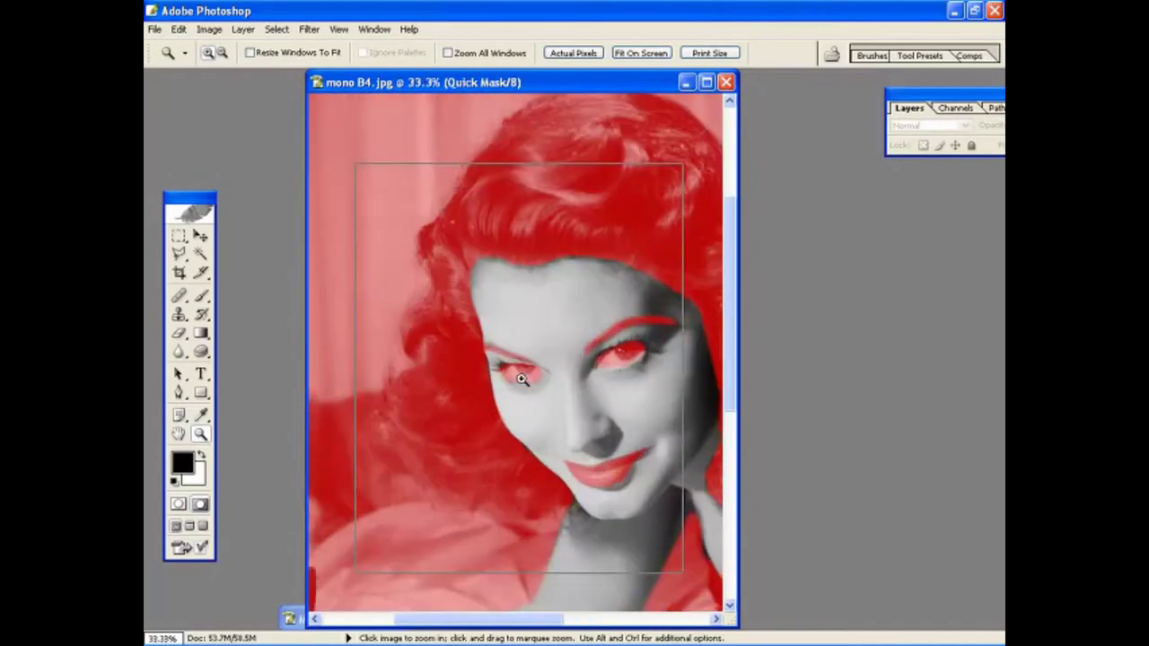
left_click(520, 378)
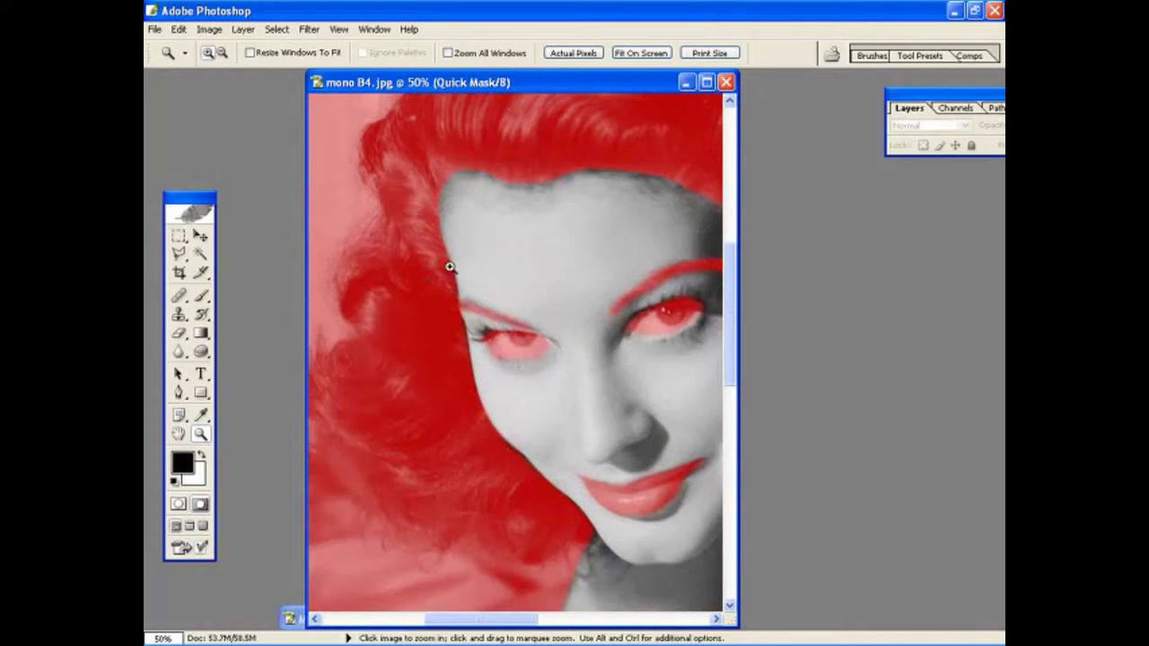
left_click(461, 214)
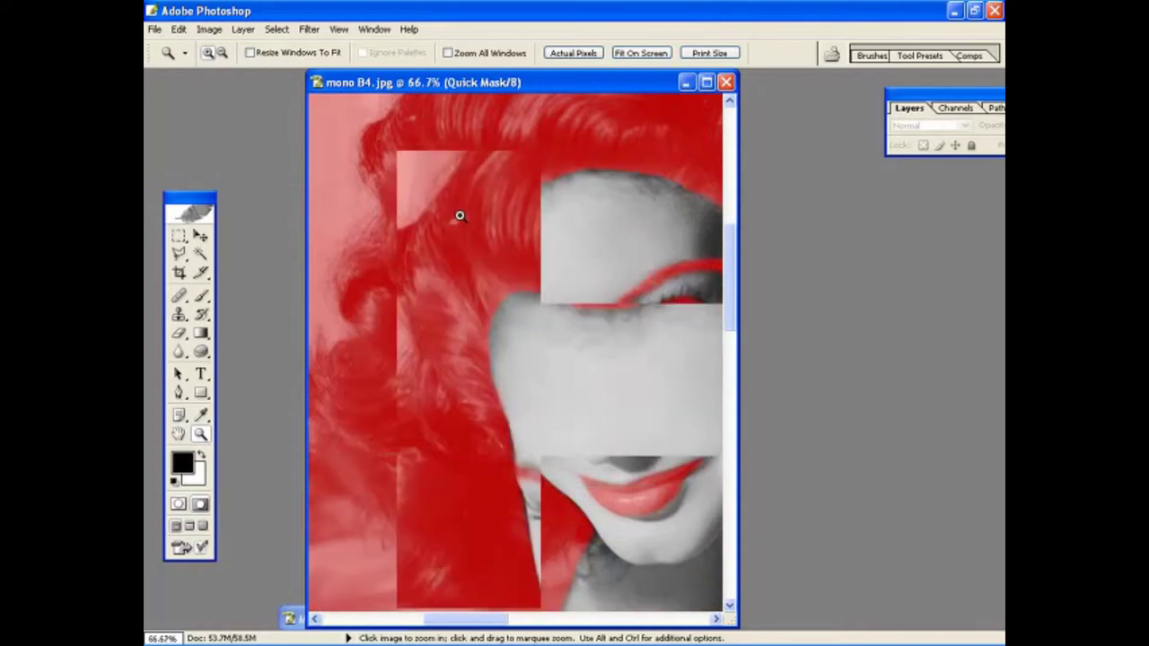
left_click(202, 300)
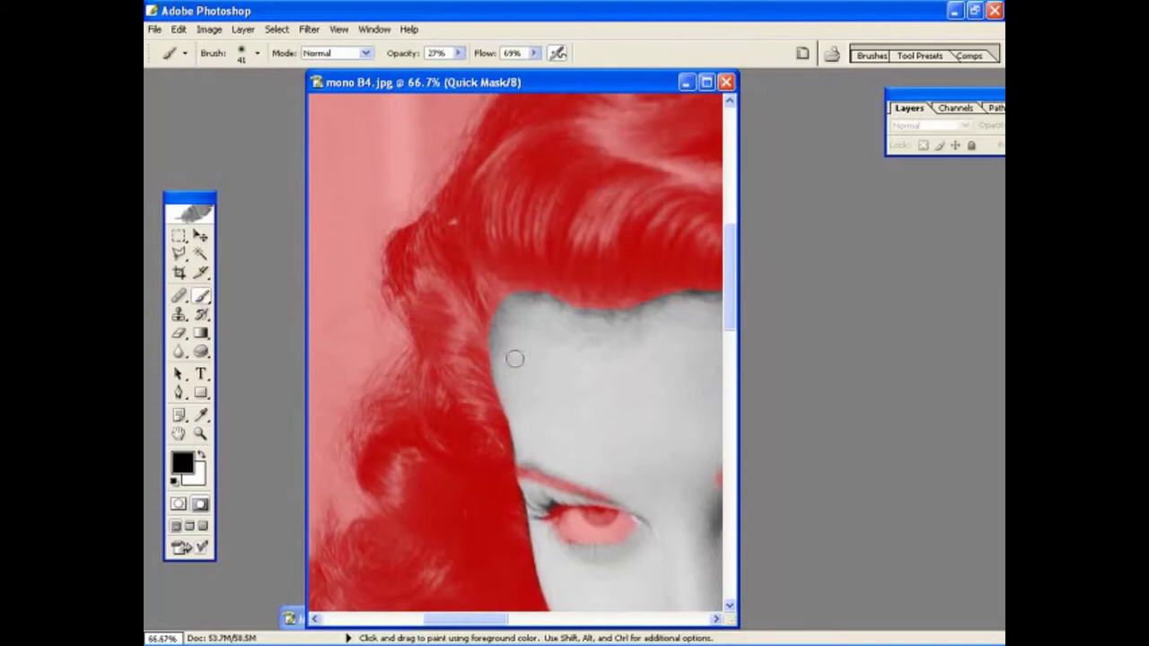
mouse_move(517, 353)
left_mouse_down()
mouse_move(555, 358)
mouse_move(538, 388)
mouse_move(518, 366)
mouse_move(531, 344)
mouse_move(537, 384)
mouse_move(508, 356)
left_mouse_up()
mouse_move(530, 351)
left_mouse_down()
mouse_move(535, 381)
mouse_move(538, 352)
mouse_move(514, 362)
mouse_move(526, 388)
mouse_move(541, 347)
mouse_move(519, 359)
mouse_move(550, 391)
mouse_move(540, 347)
mouse_move(511, 382)
mouse_move(545, 380)
mouse_move(539, 352)
left_mouse_up()
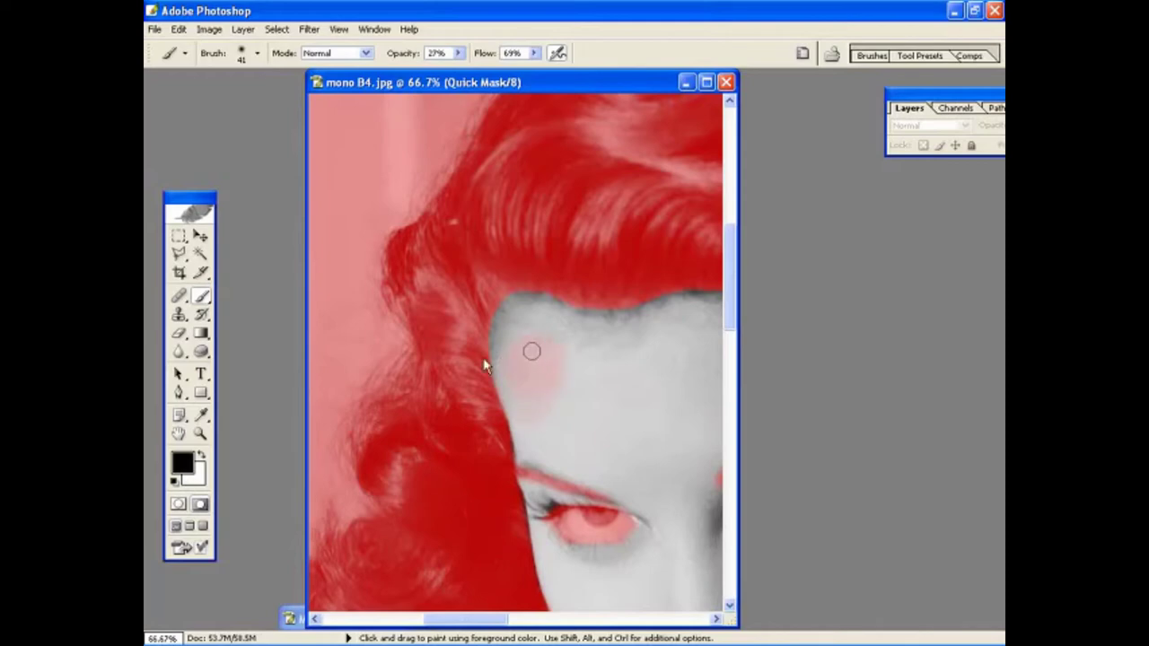
Step: Paint the mask patch off the forehead with white and inspect the mask edge along the hairline
left_click(200, 456)
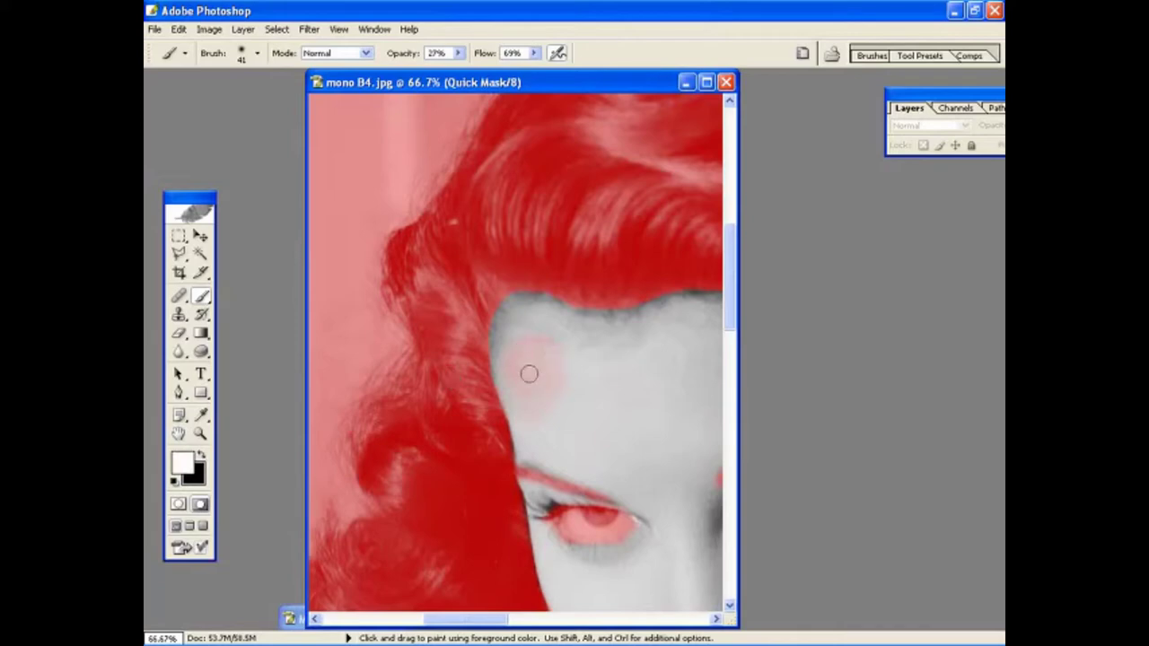
mouse_move(529, 374)
left_mouse_down()
mouse_move(555, 387)
mouse_move(548, 351)
mouse_move(529, 360)
mouse_move(529, 415)
mouse_move(514, 353)
mouse_move(510, 369)
mouse_move(514, 347)
mouse_move(541, 395)
mouse_move(539, 342)
mouse_move(527, 391)
mouse_move(515, 342)
mouse_move(510, 383)
mouse_move(510, 346)
mouse_move(558, 358)
mouse_move(516, 337)
mouse_move(558, 387)
left_mouse_up()
left_click_drag(468, 619, 532, 625)
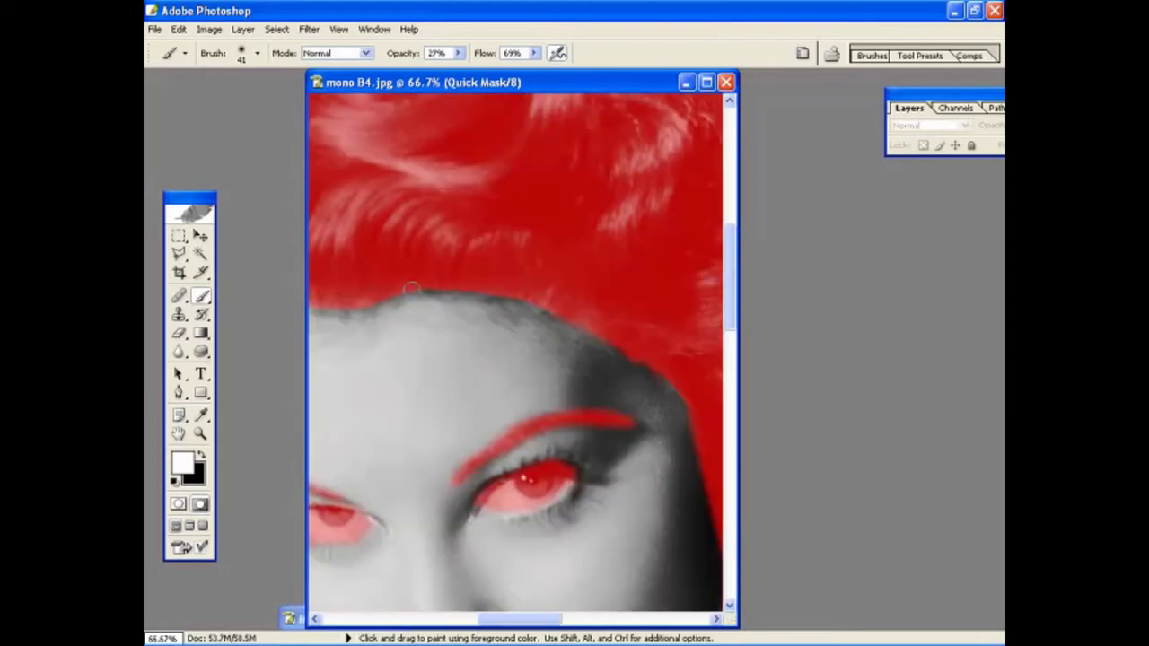
key("x")
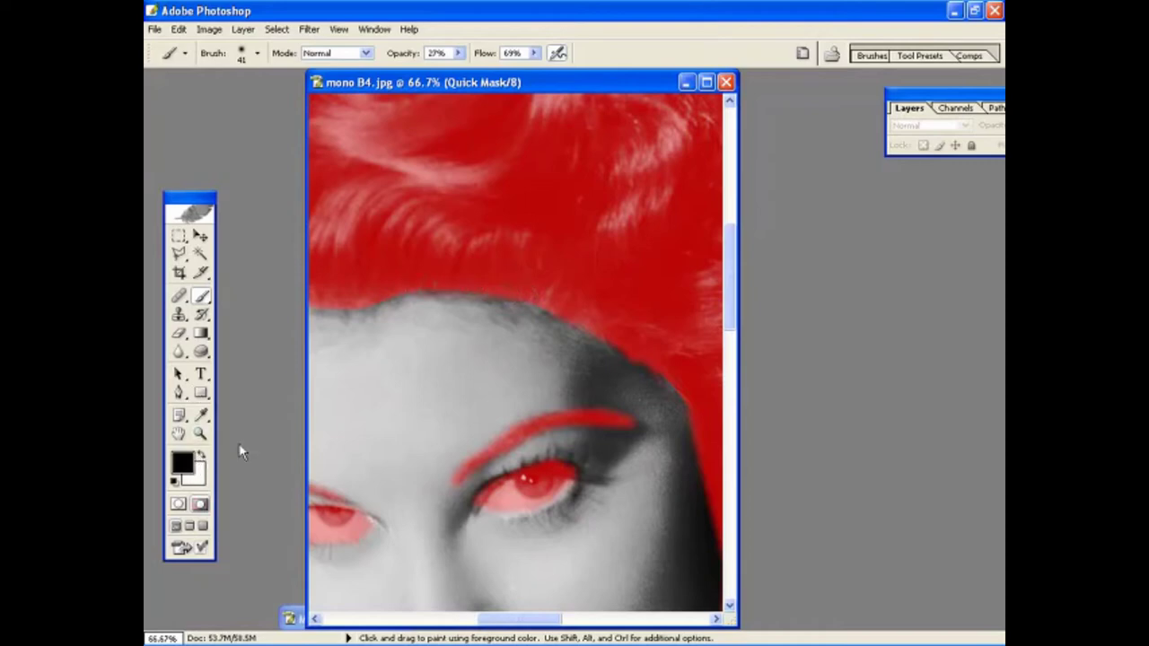
key("x")
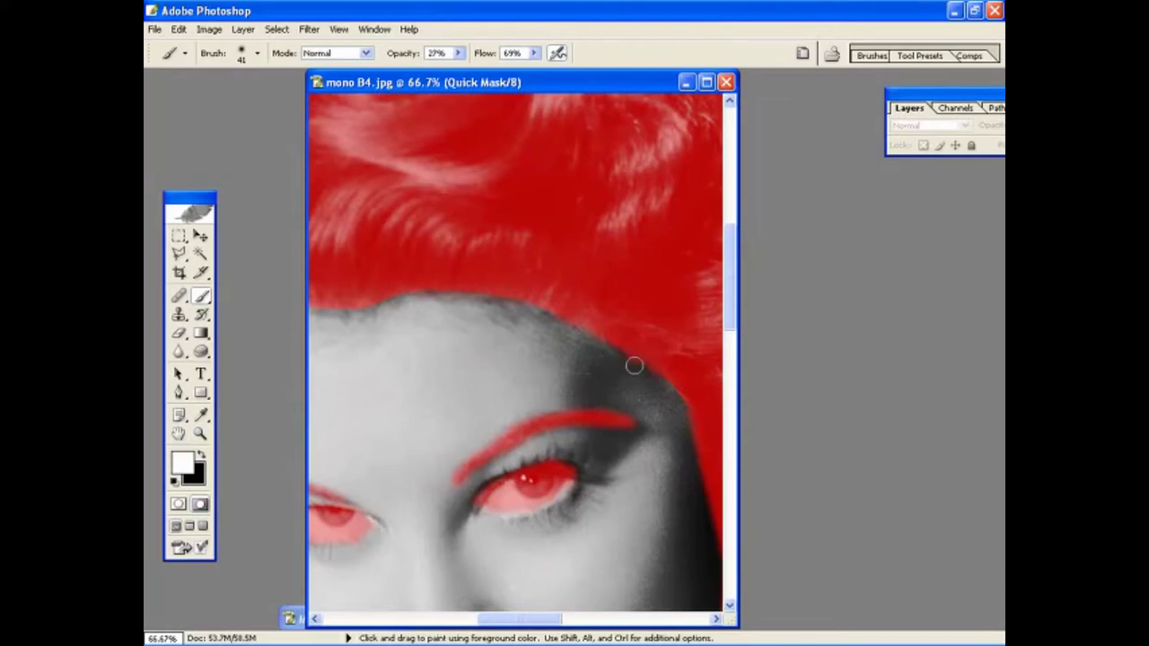
left_click_drag(570, 622, 594, 622)
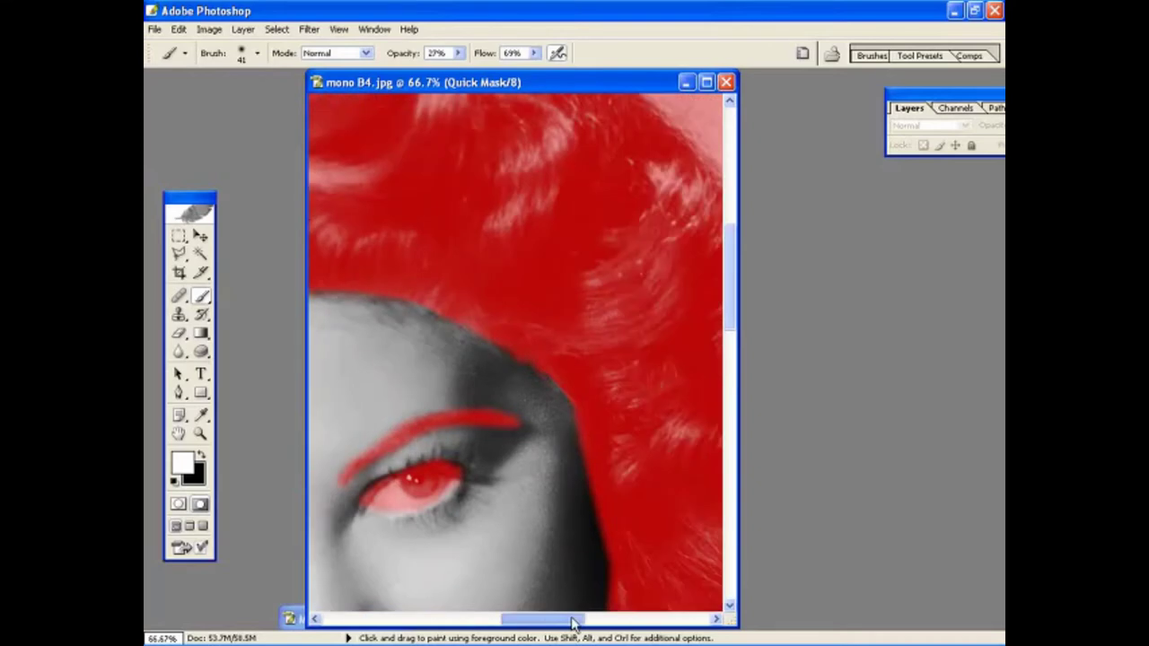
Step: Soften the edges of the whole skin quick mask with a Gaussian Blur of 5.0 pixels radius
left_click(200, 434)
left_click(637, 52)
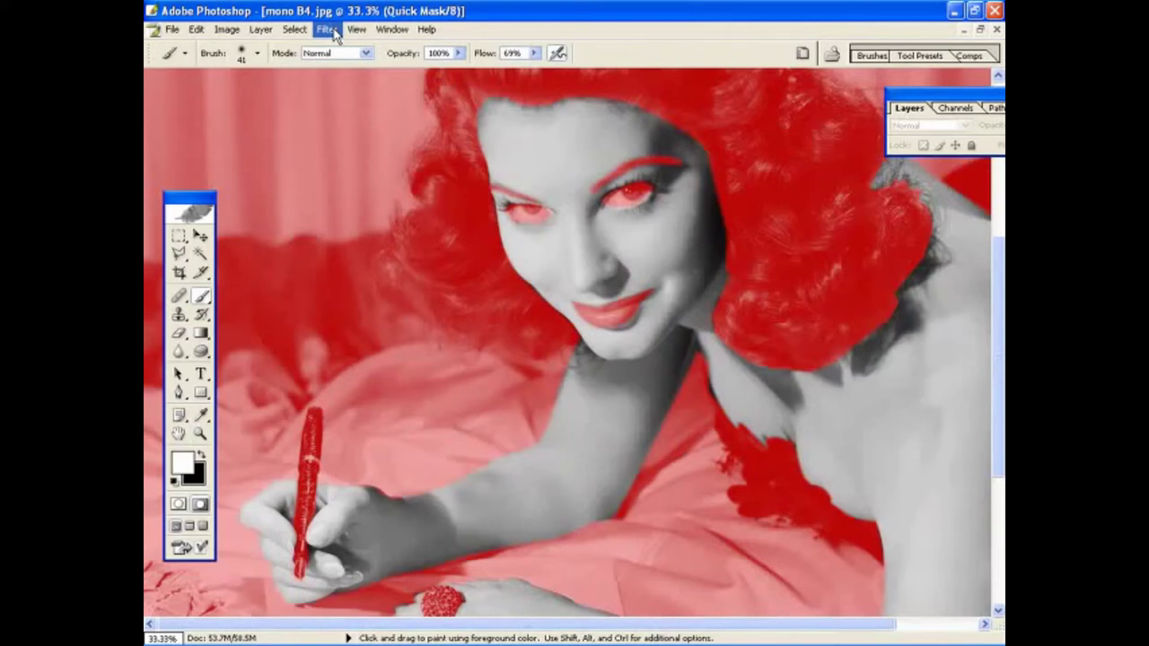
left_click(327, 29)
mouse_move(355, 150)
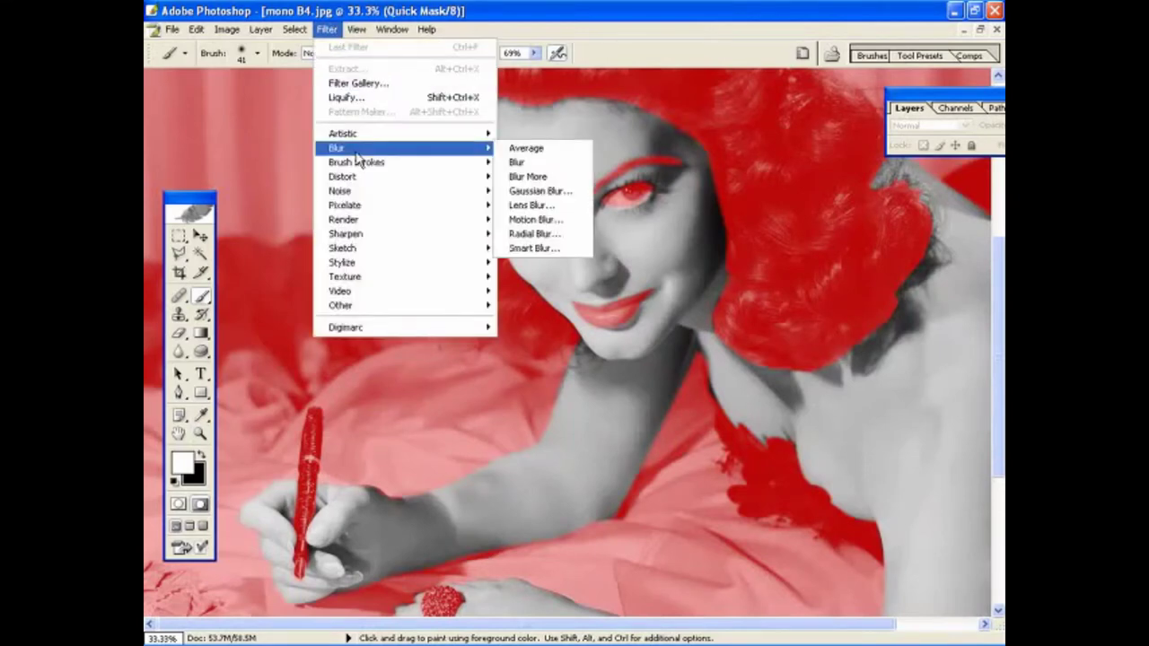
left_click(518, 191)
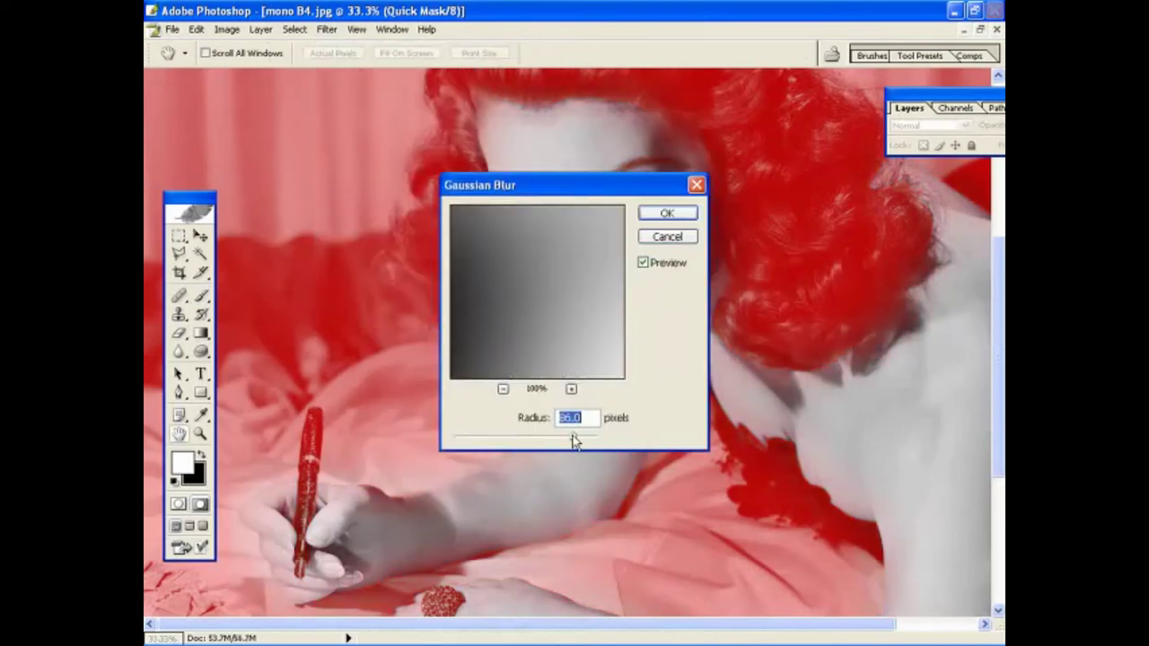
left_click_drag(572, 438, 469, 445)
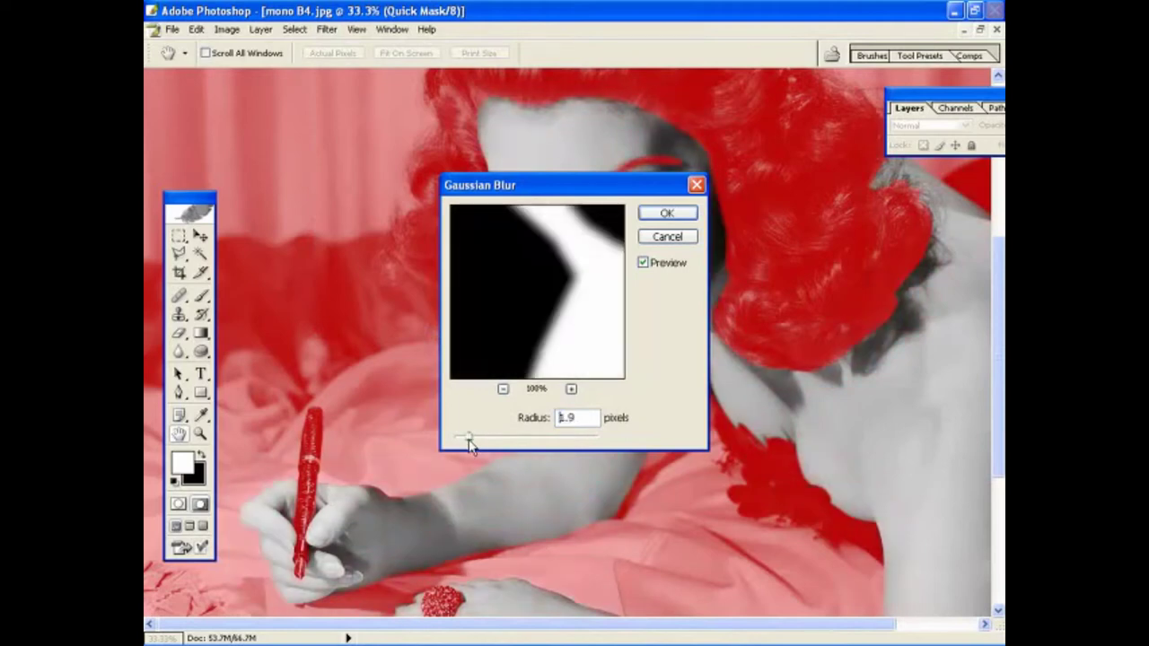
left_click_drag(468, 445, 493, 443)
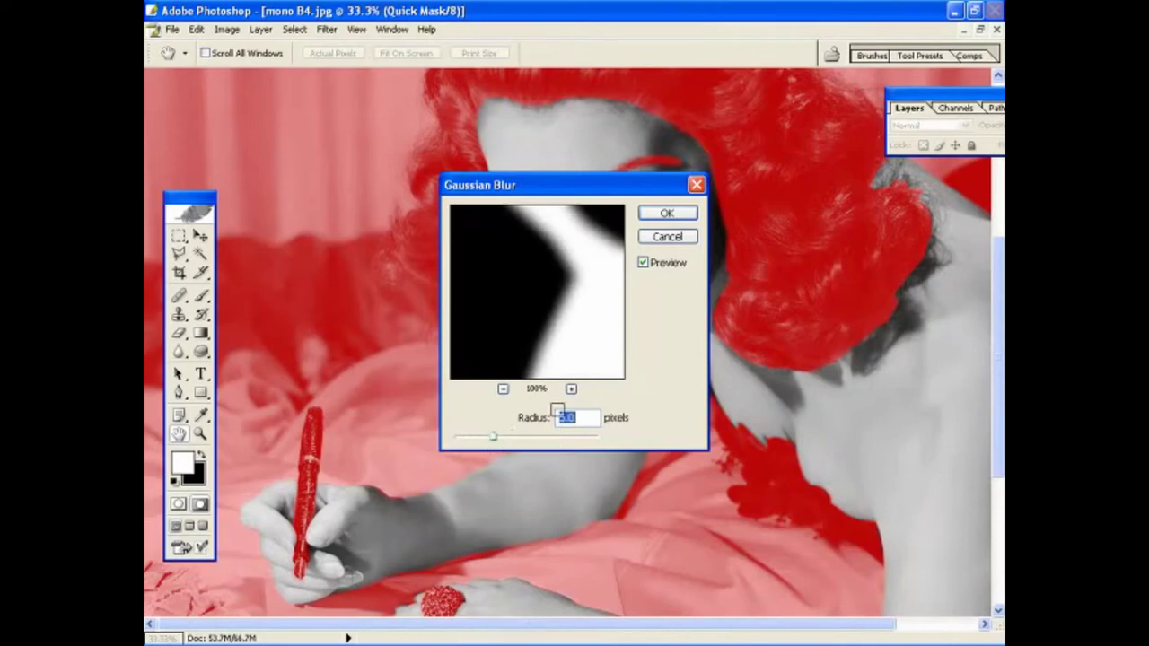
left_click_drag(533, 328, 526, 243)
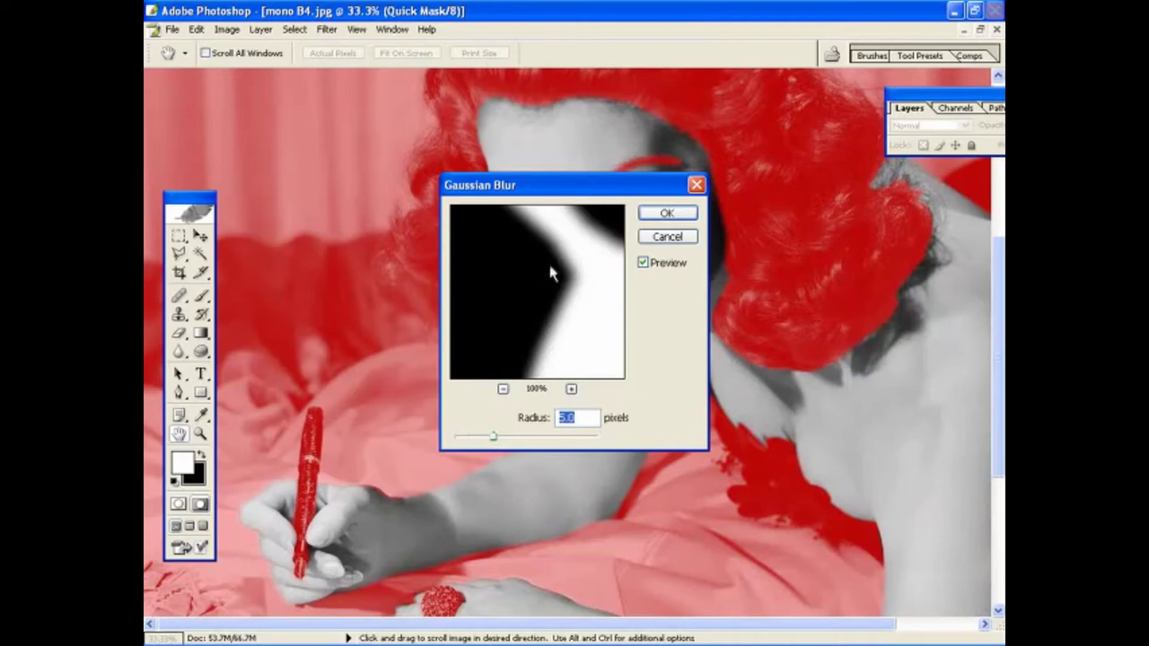
left_click(667, 214)
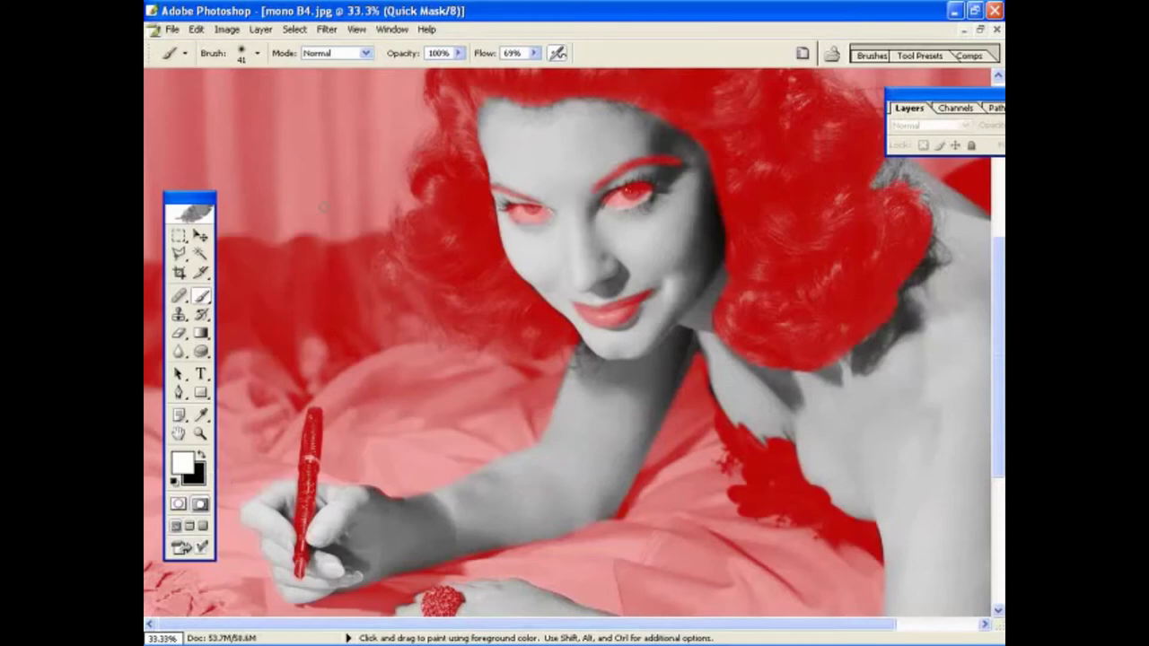
Step: Convert the quick mask back to a selection and save it as a new channel named Skin
left_click(178, 505)
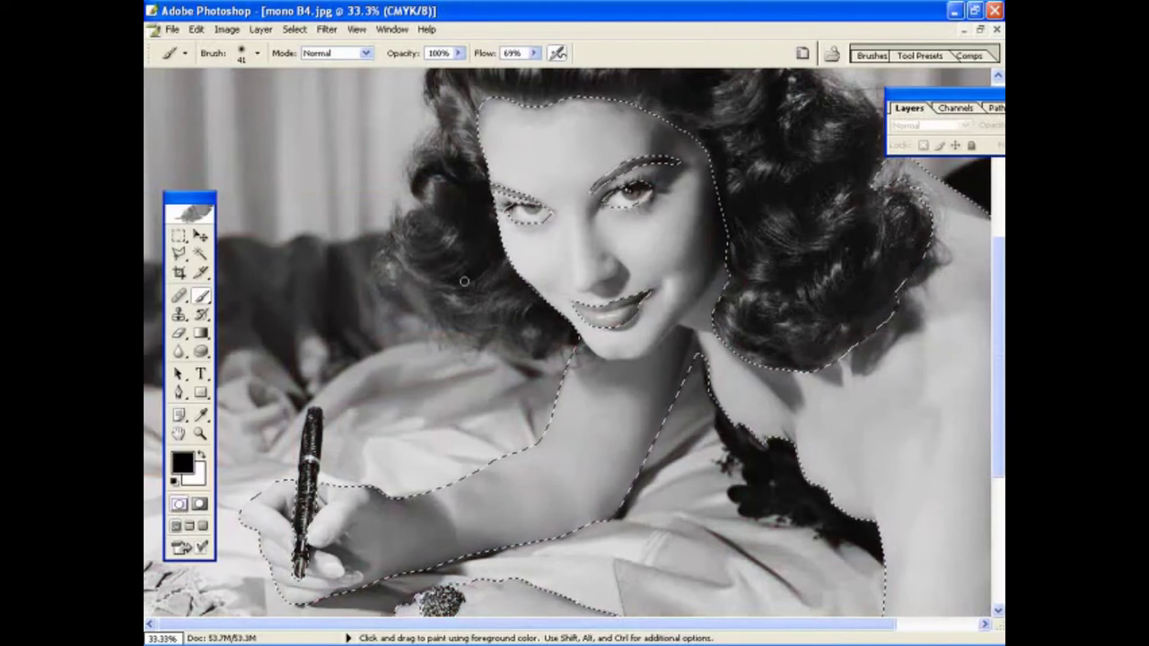
left_click(292, 30)
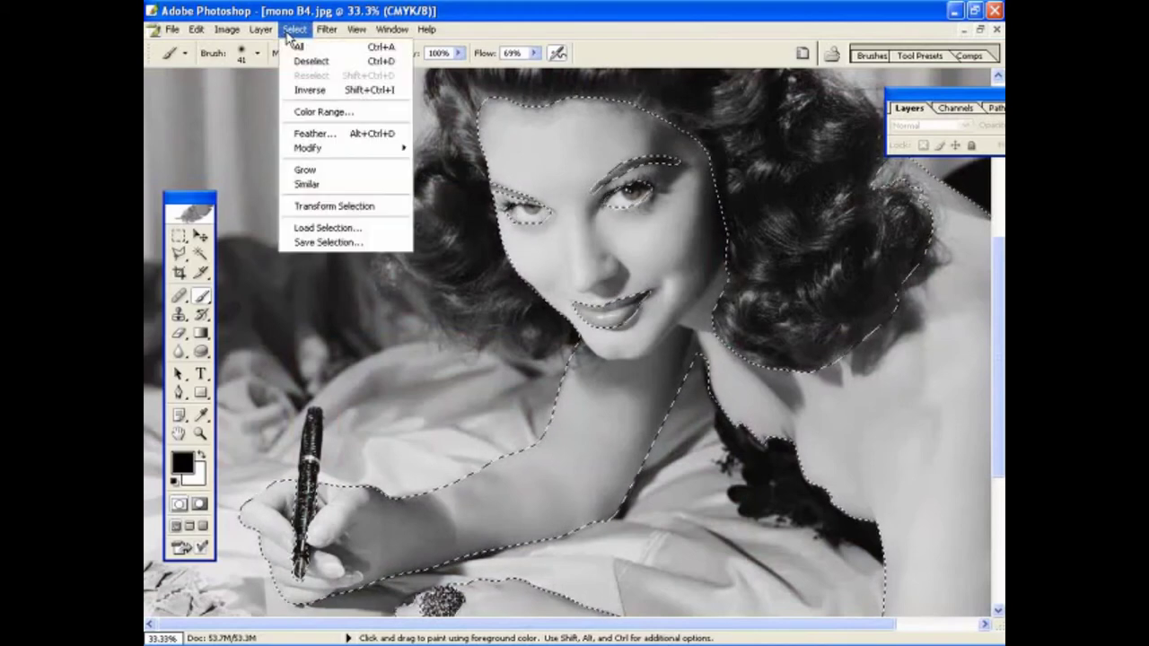
left_click(323, 247)
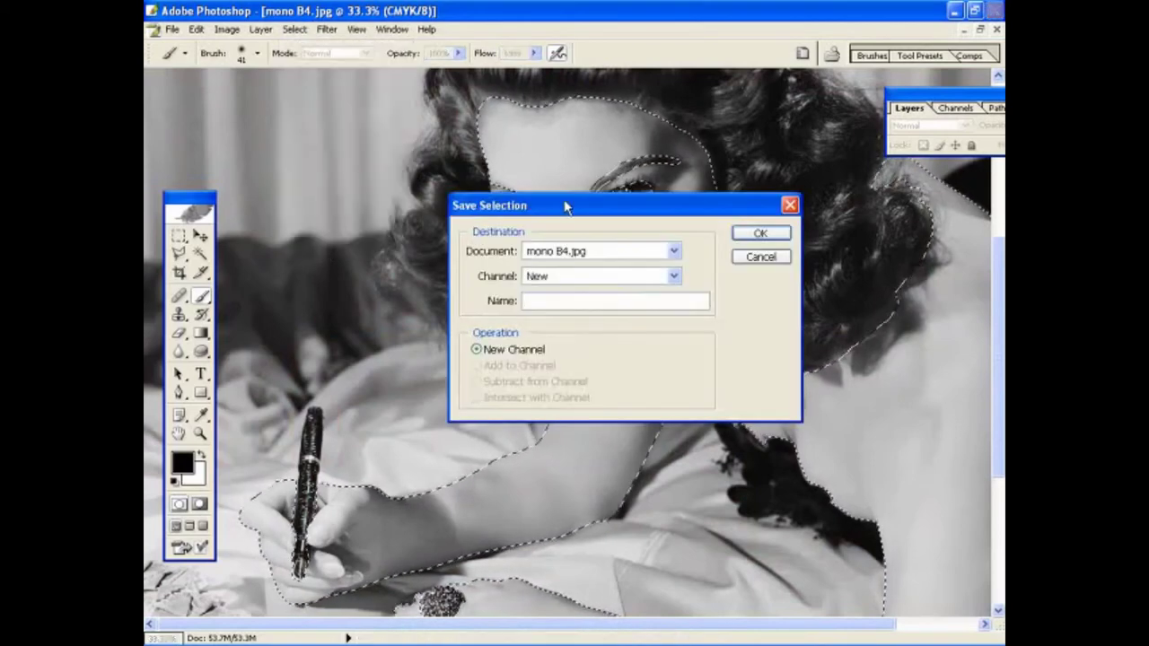
left_click_drag(565, 206, 502, 193)
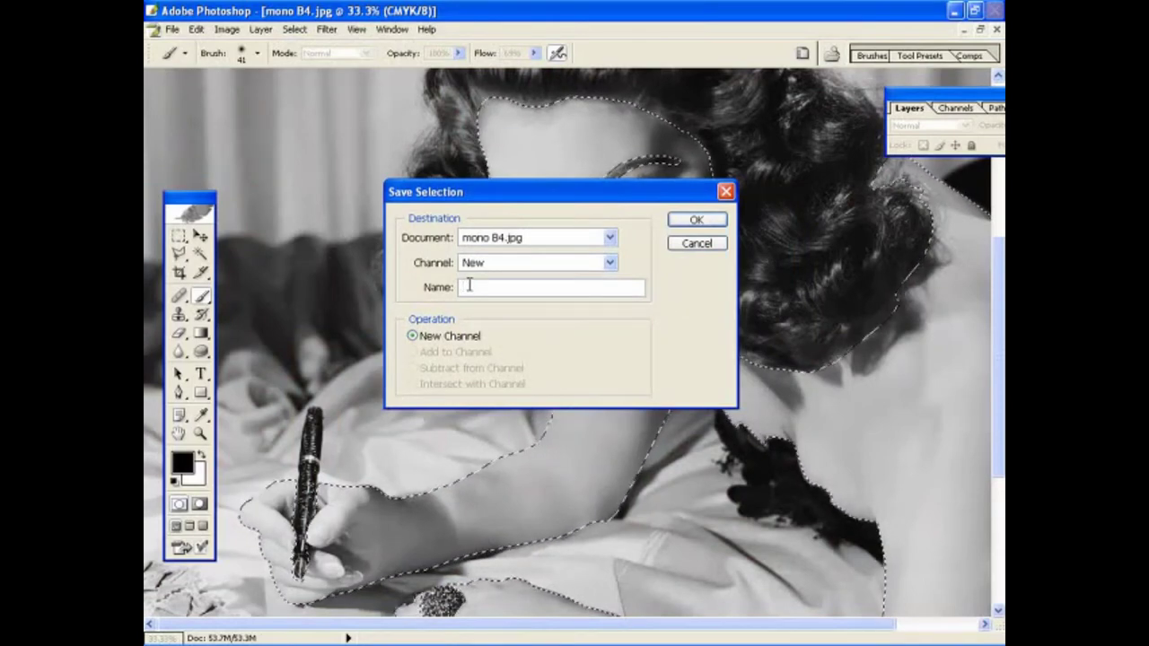
type("Skin")
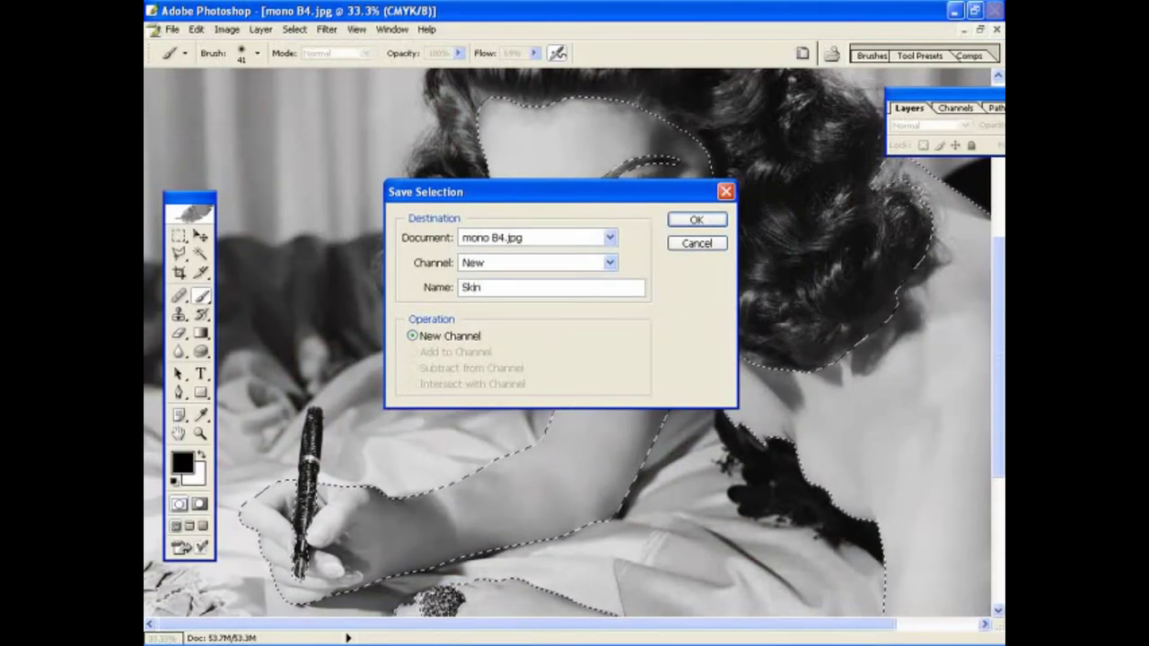
left_click(687, 221)
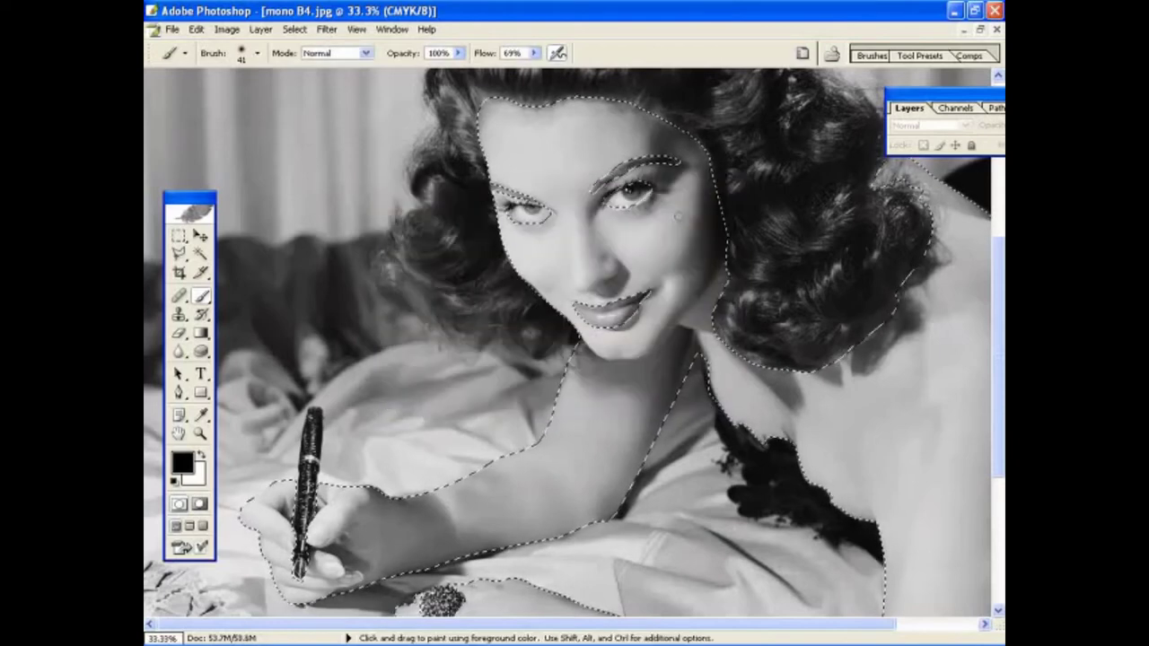
Step: Review the Load Selection options for the saved Skin channel without loading it
left_click(293, 29)
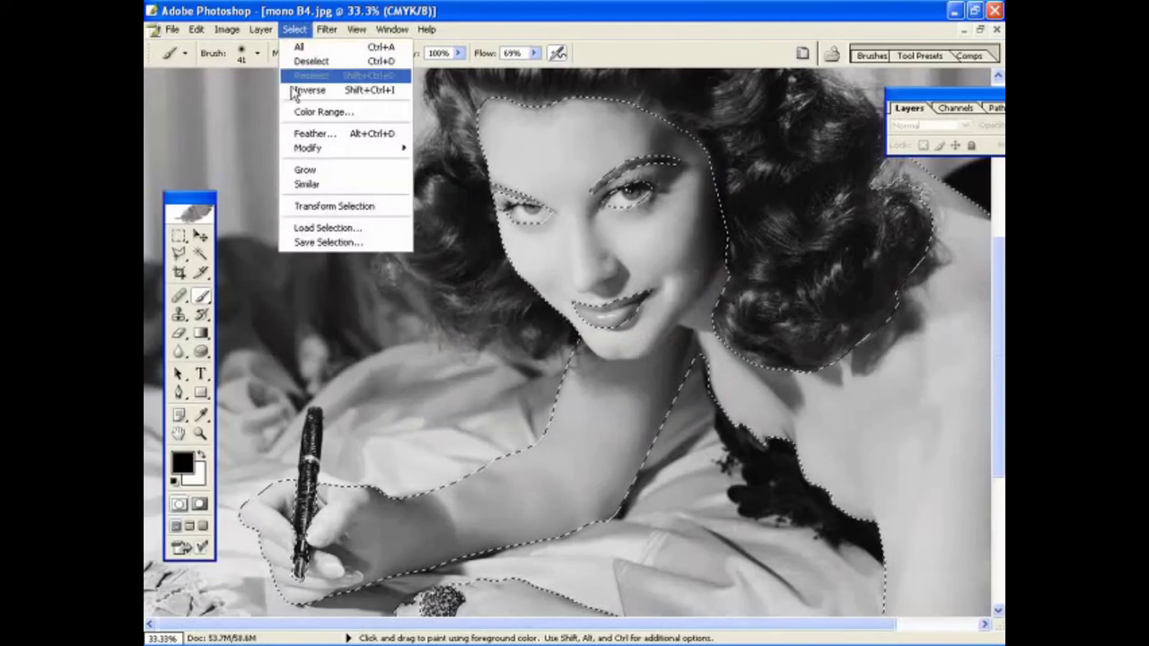
left_click(309, 227)
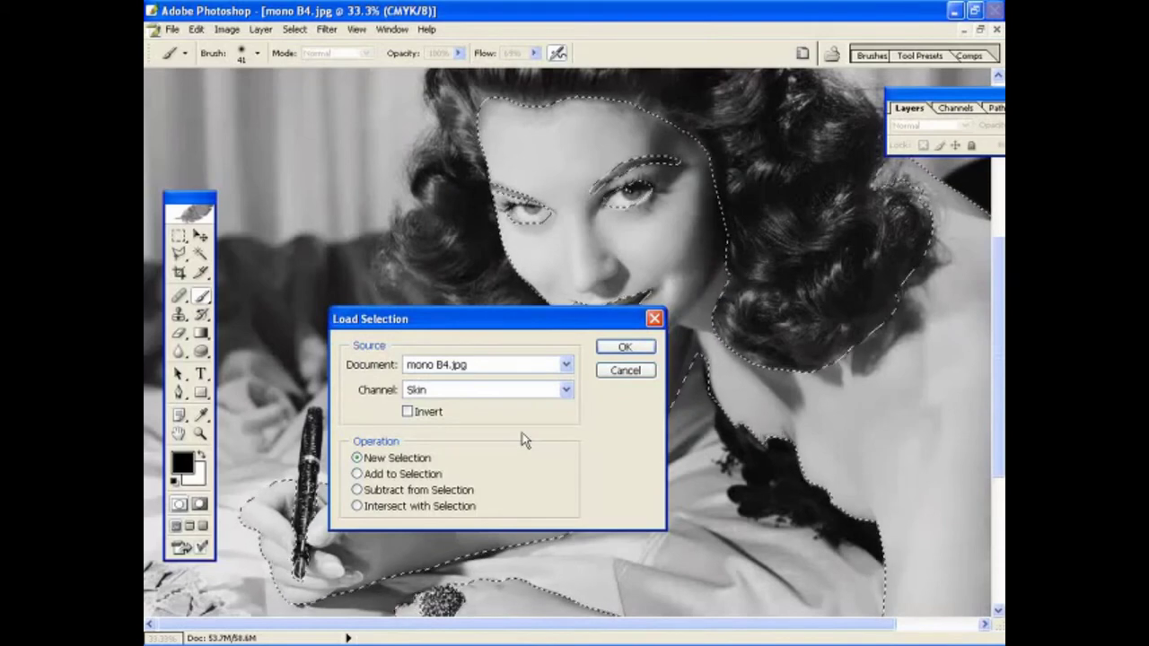
left_click(622, 372)
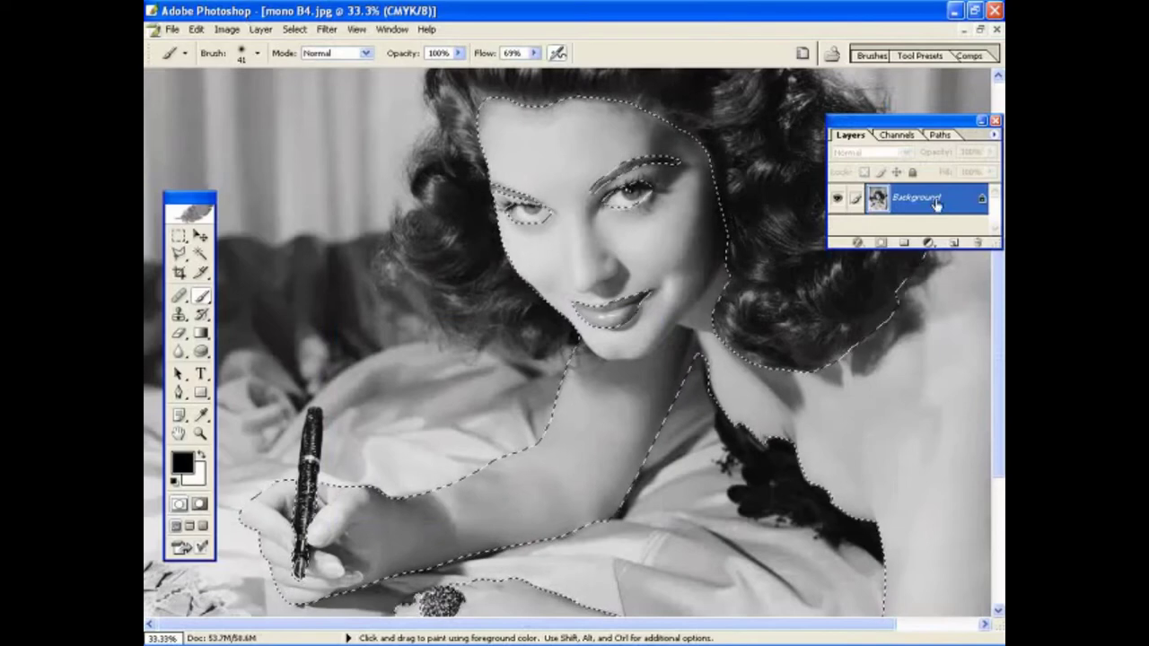
Step: Reposition the Layers palette over the image so that it is fully in view
left_click_drag(874, 125, 853, 124)
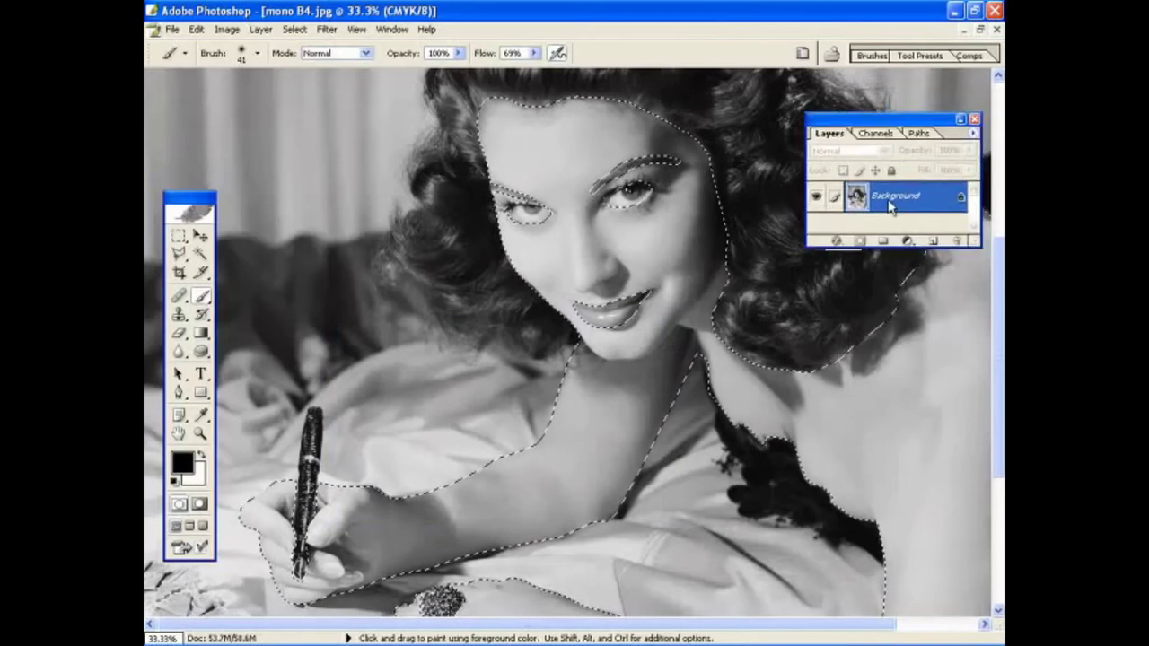
left_click(357, 31)
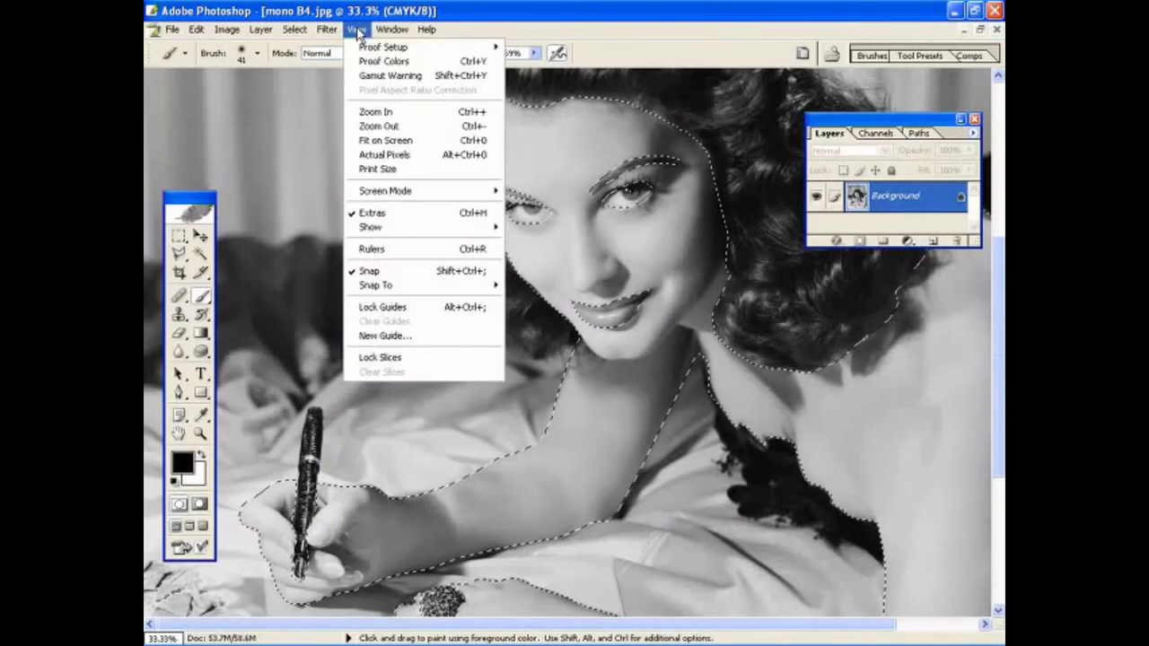
mouse_move(394, 30)
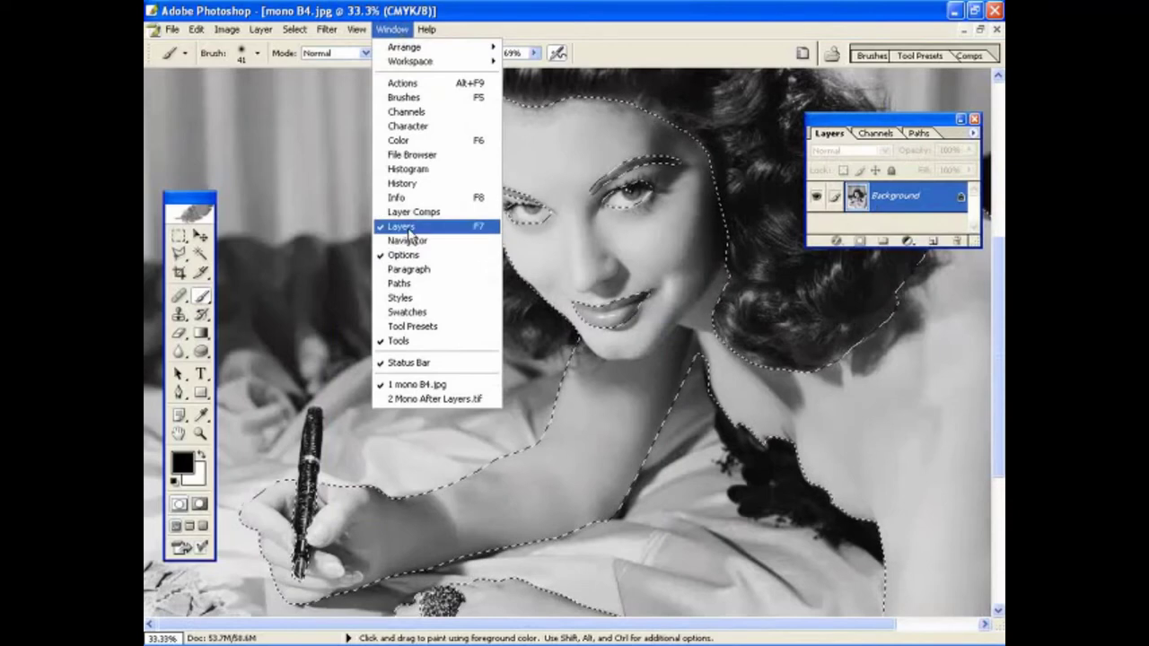
left_click(906, 131)
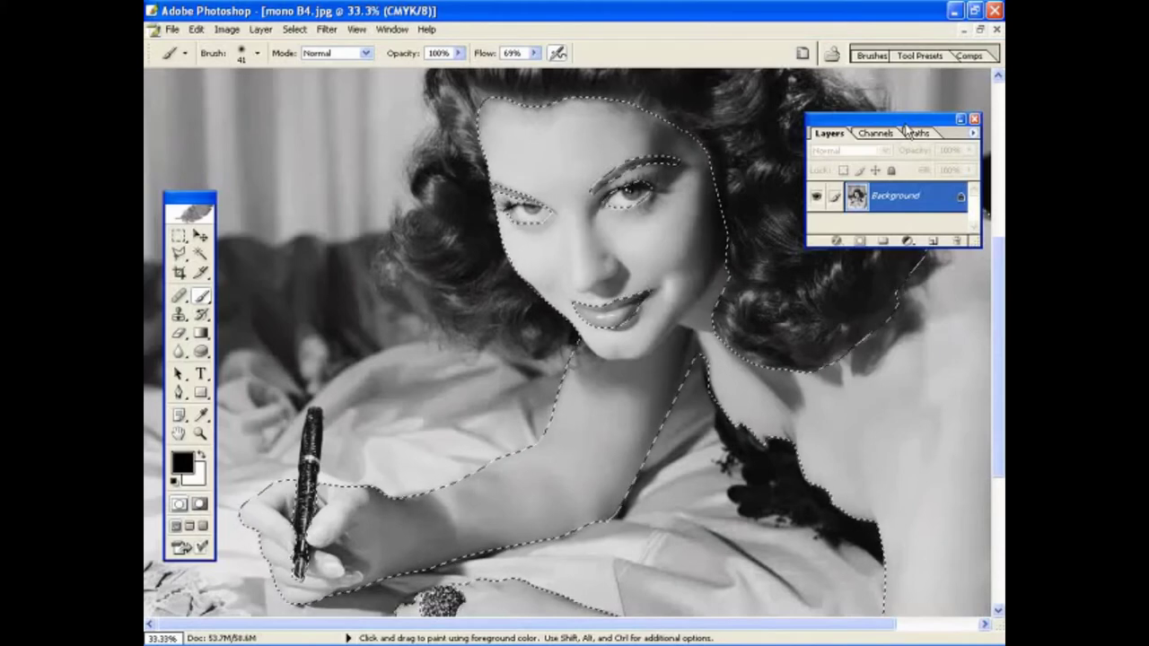
left_click_drag(906, 130, 914, 121)
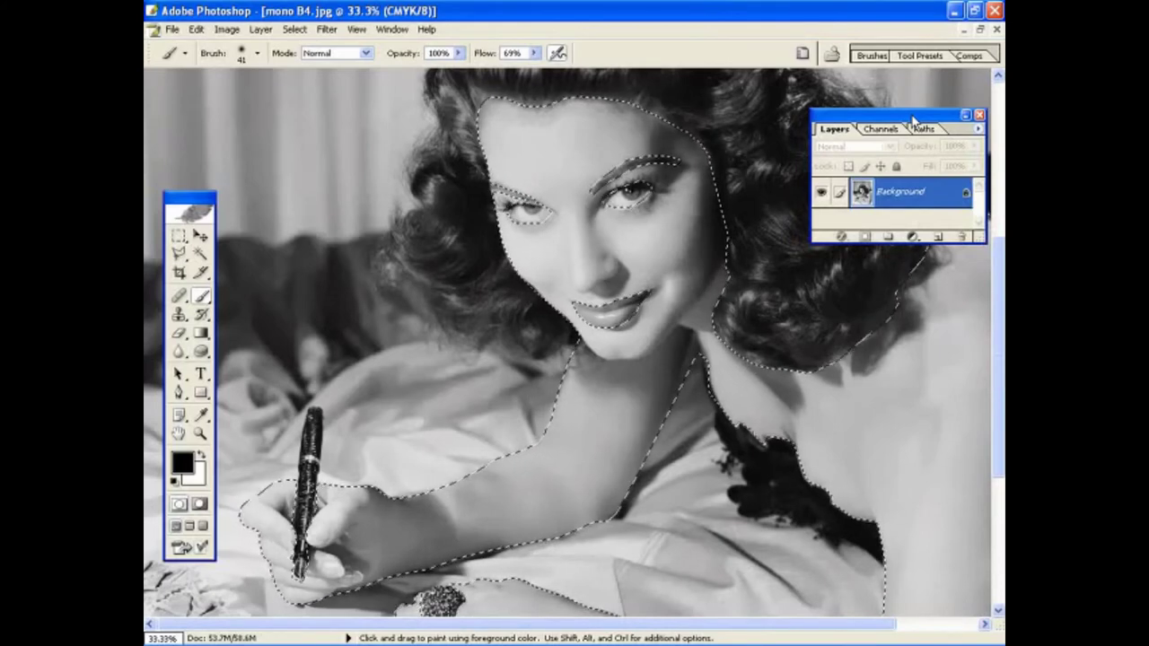
left_click_drag(914, 122, 892, 117)
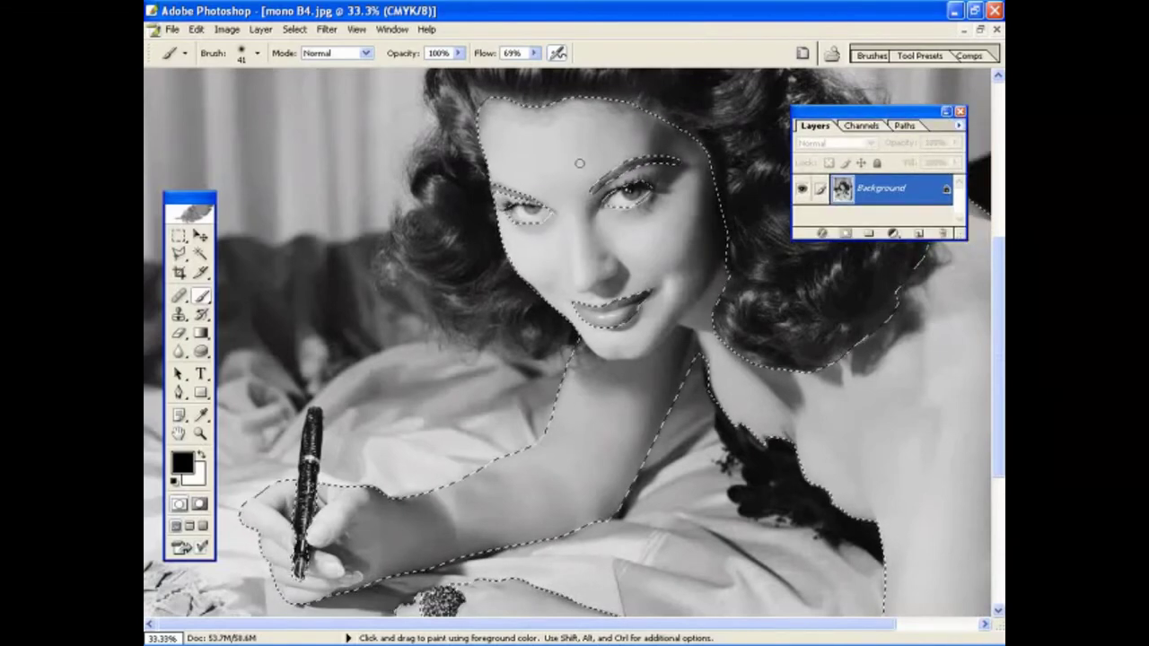
Step: Create a Curves adjustment layer named Skin Base from the skin selection, using the previous layer to create a clipping mask
left_click(262, 31)
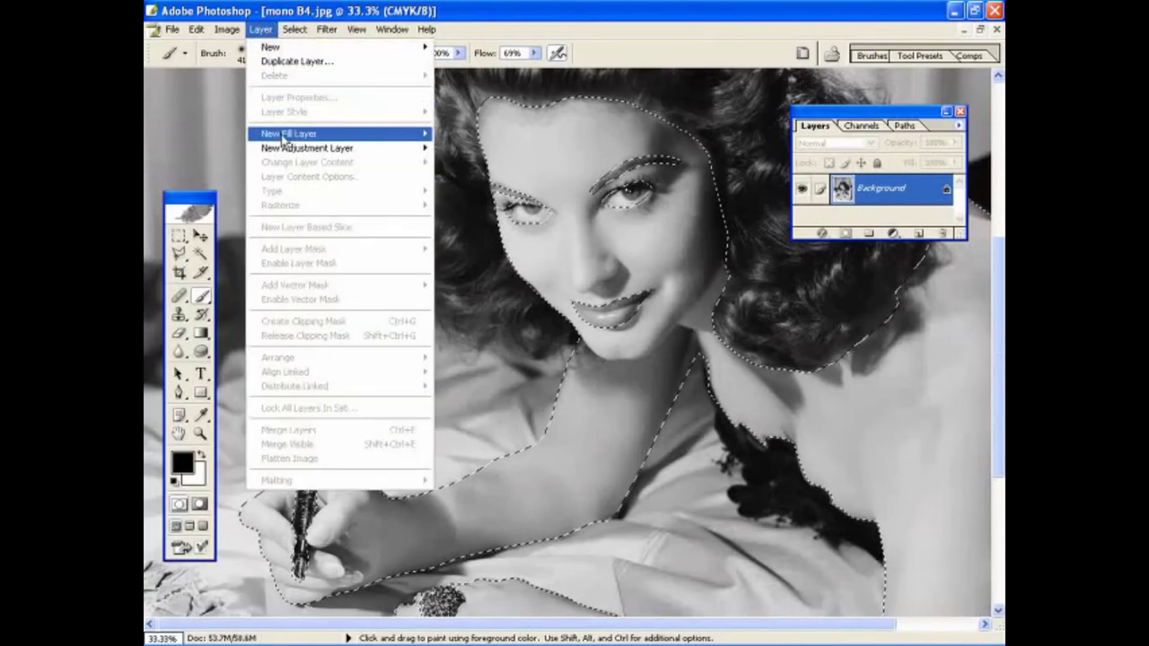
mouse_move(287, 150)
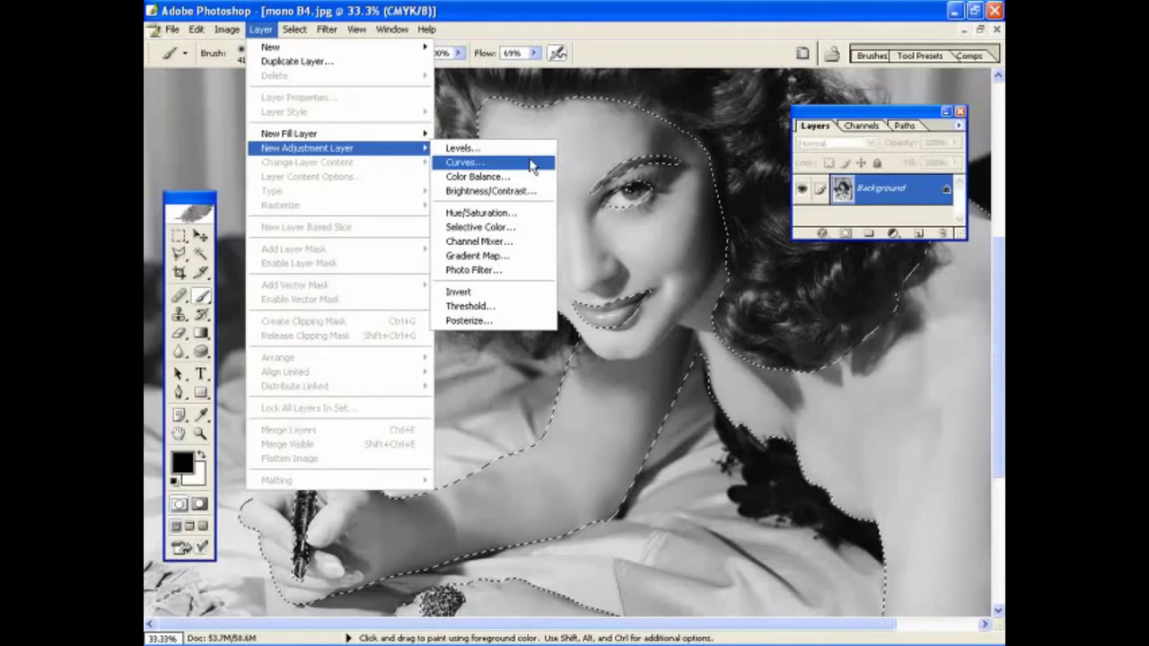
left_click(531, 163)
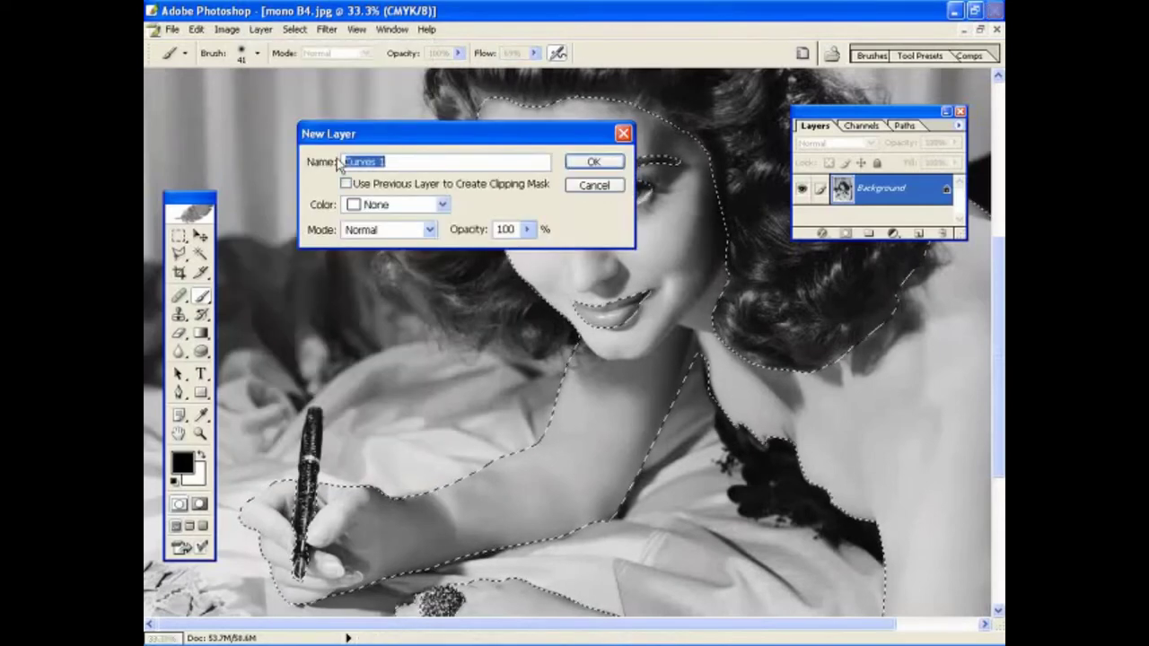
type("Skin")
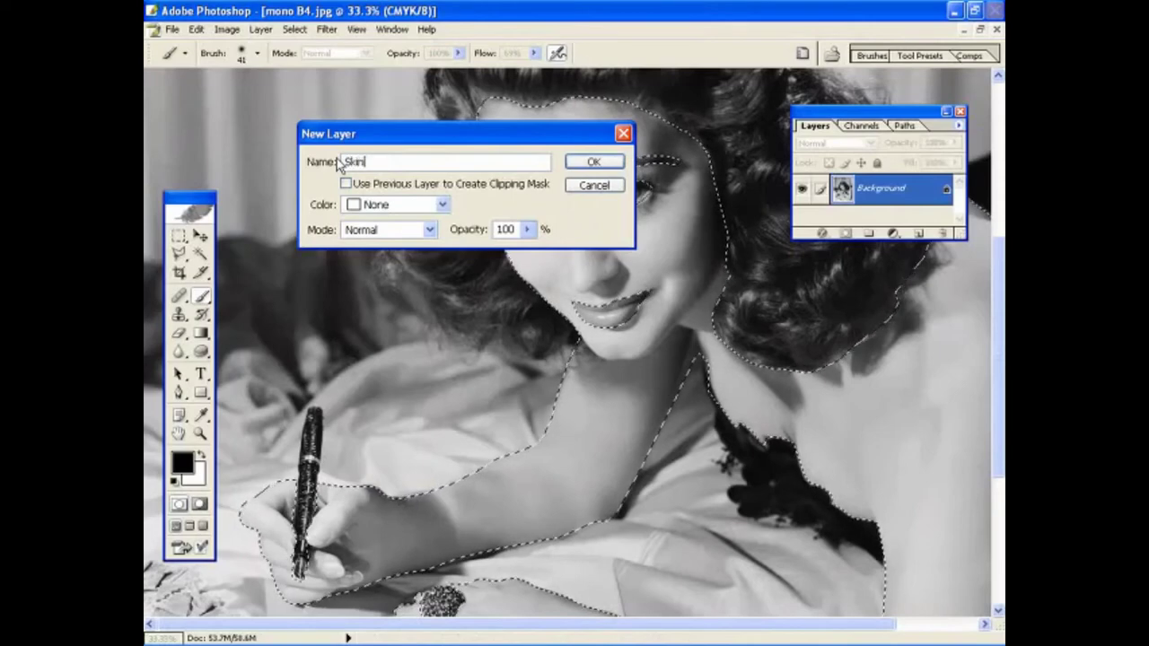
type(" Base")
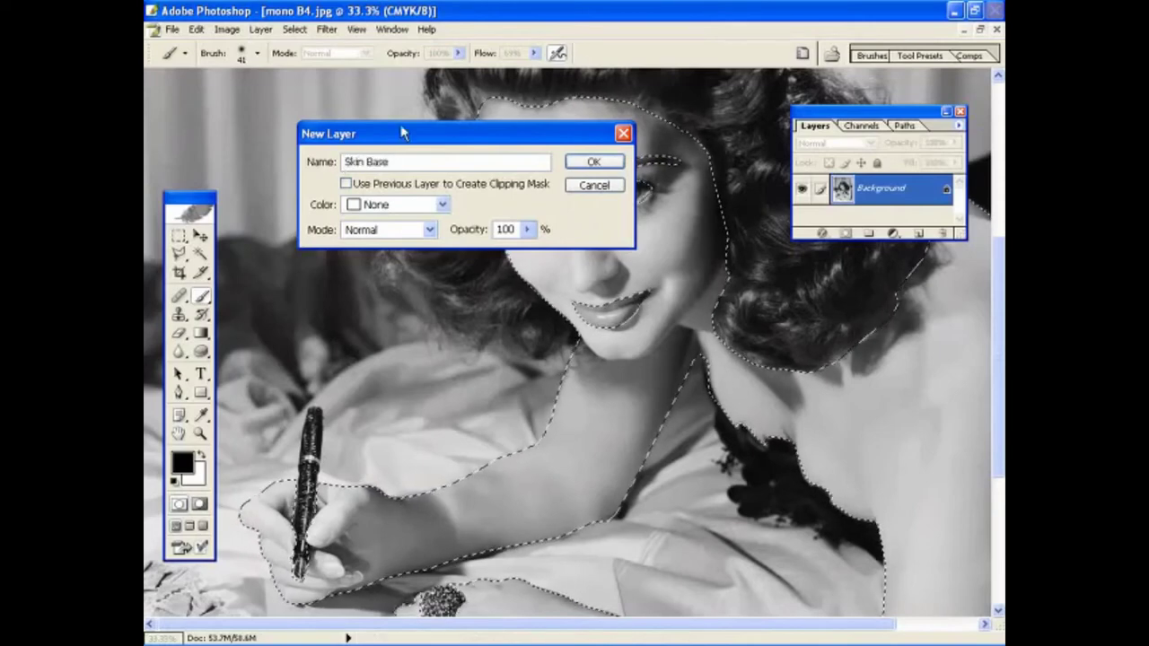
left_click_drag(403, 131, 443, 134)
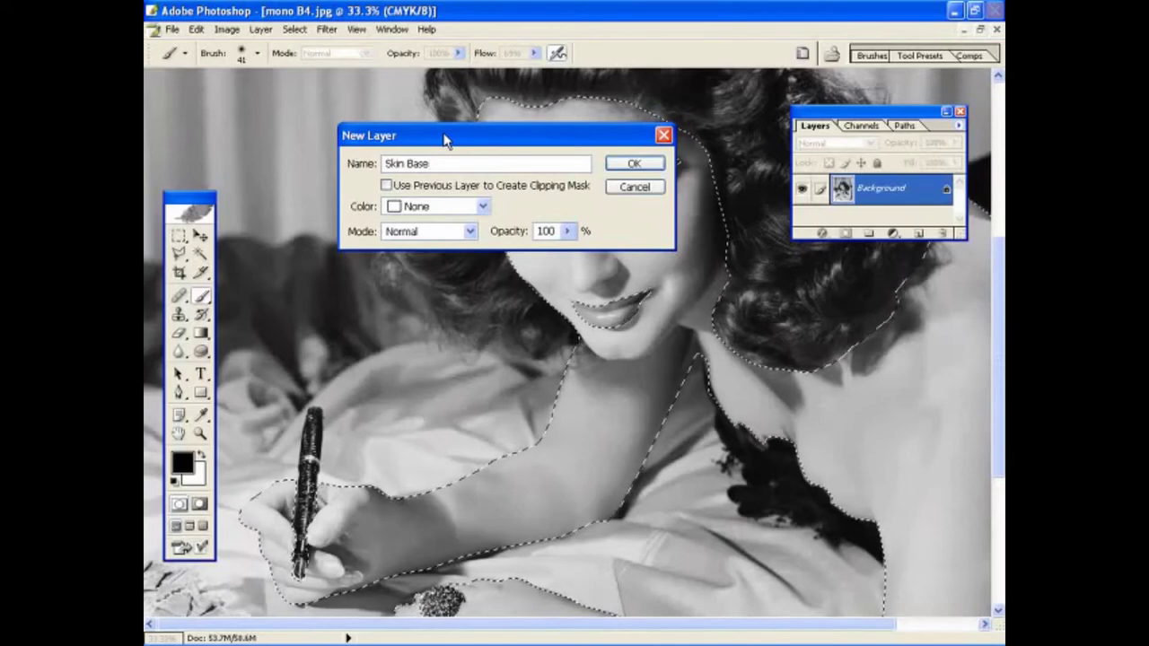
left_click(386, 186)
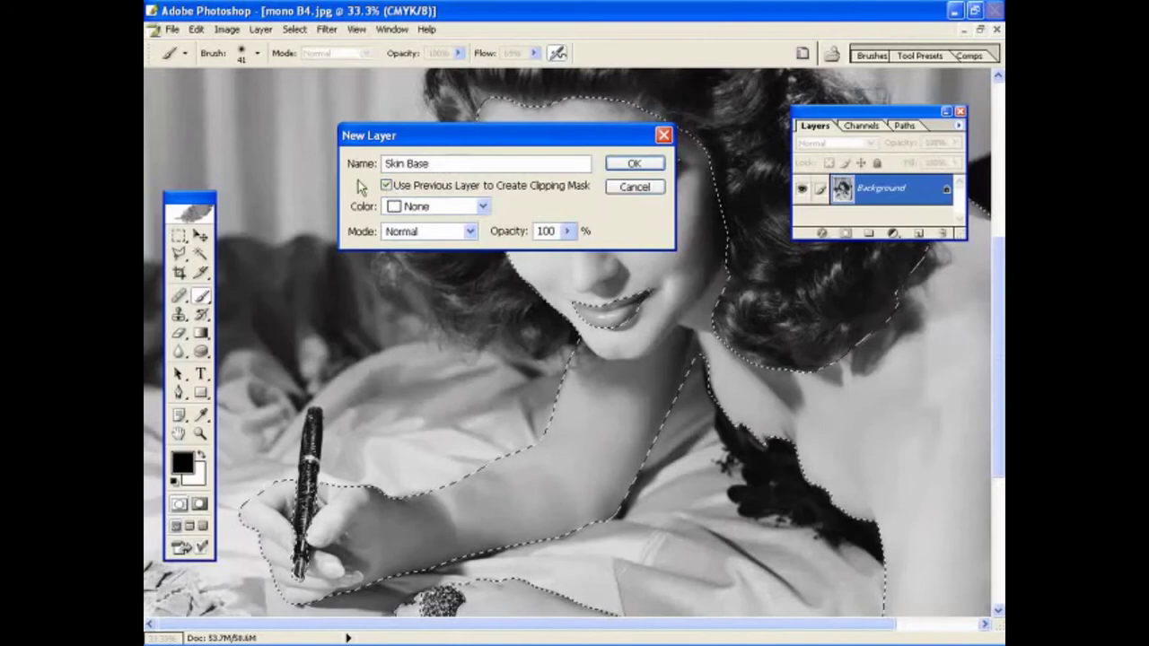
left_click_drag(527, 134, 505, 145)
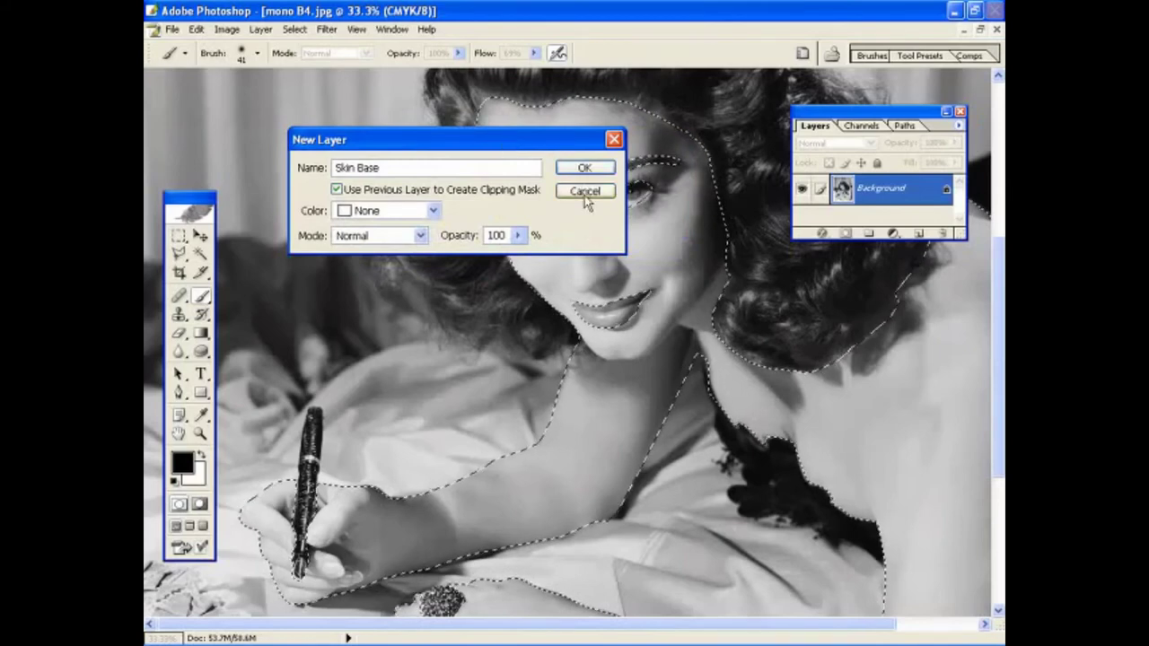
left_click(583, 172)
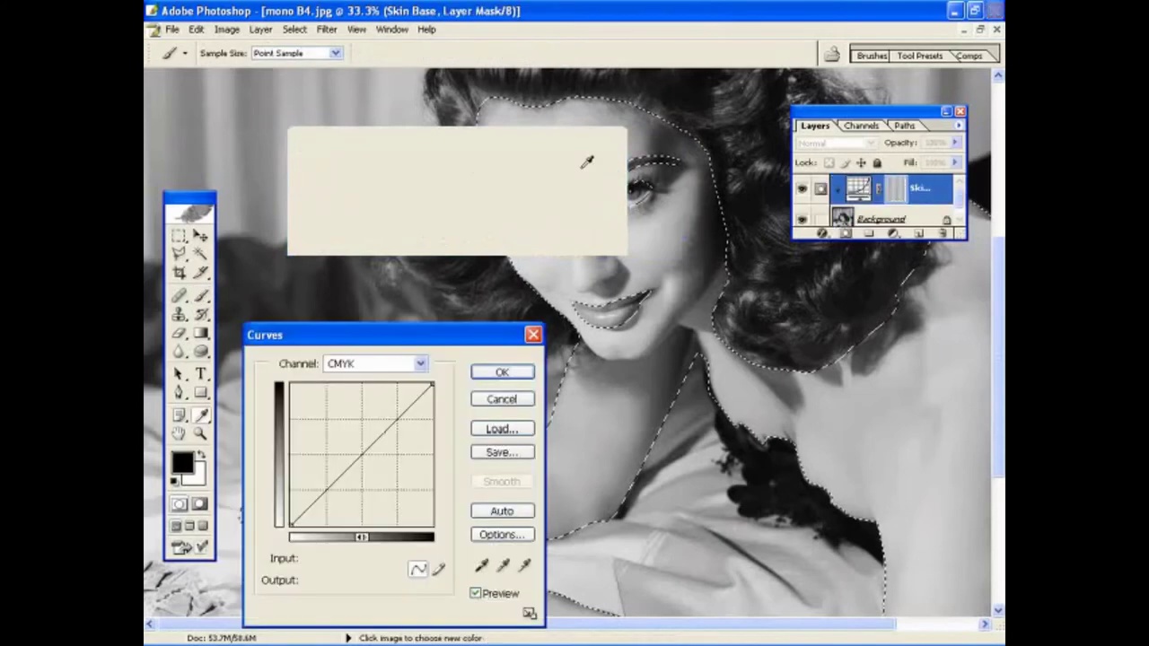
Step: Pull the Cyan channel curve of the Skin Base layer down to input 55%, output 40%
left_click_drag(443, 339, 467, 146)
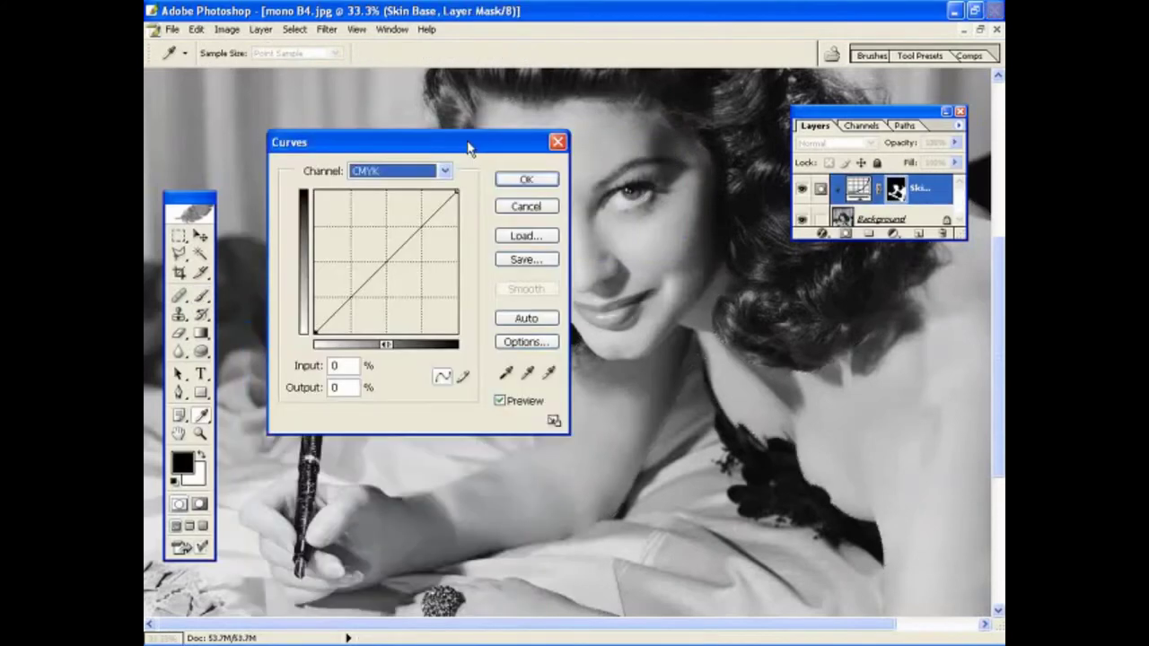
left_click_drag(468, 147, 498, 146)
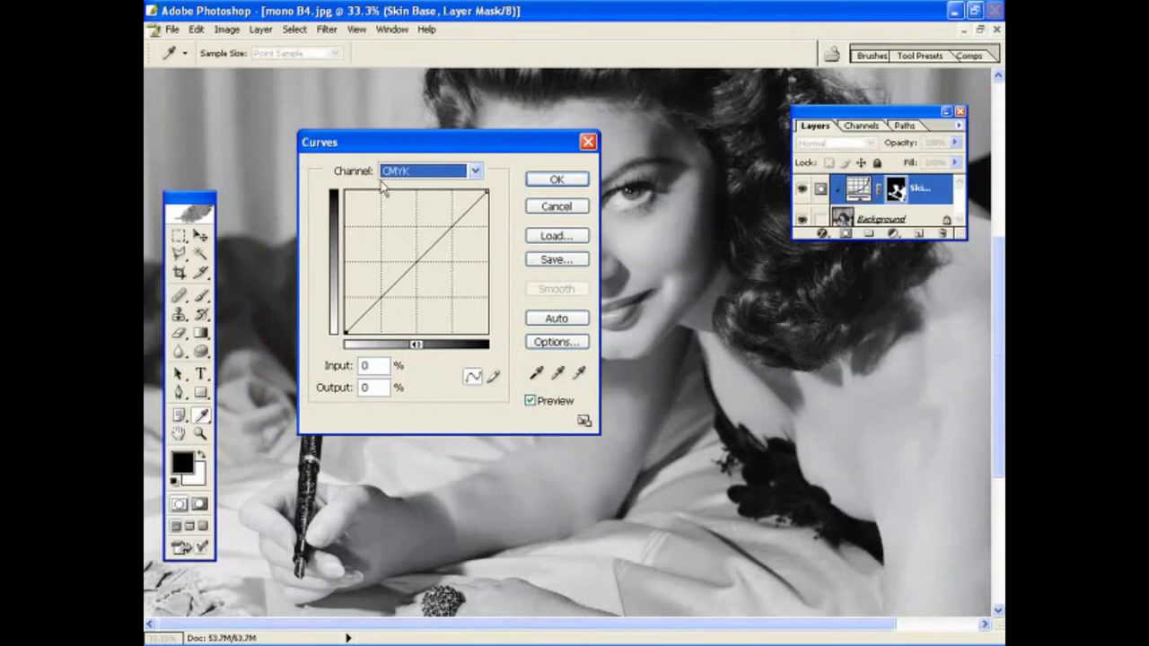
left_click(476, 171)
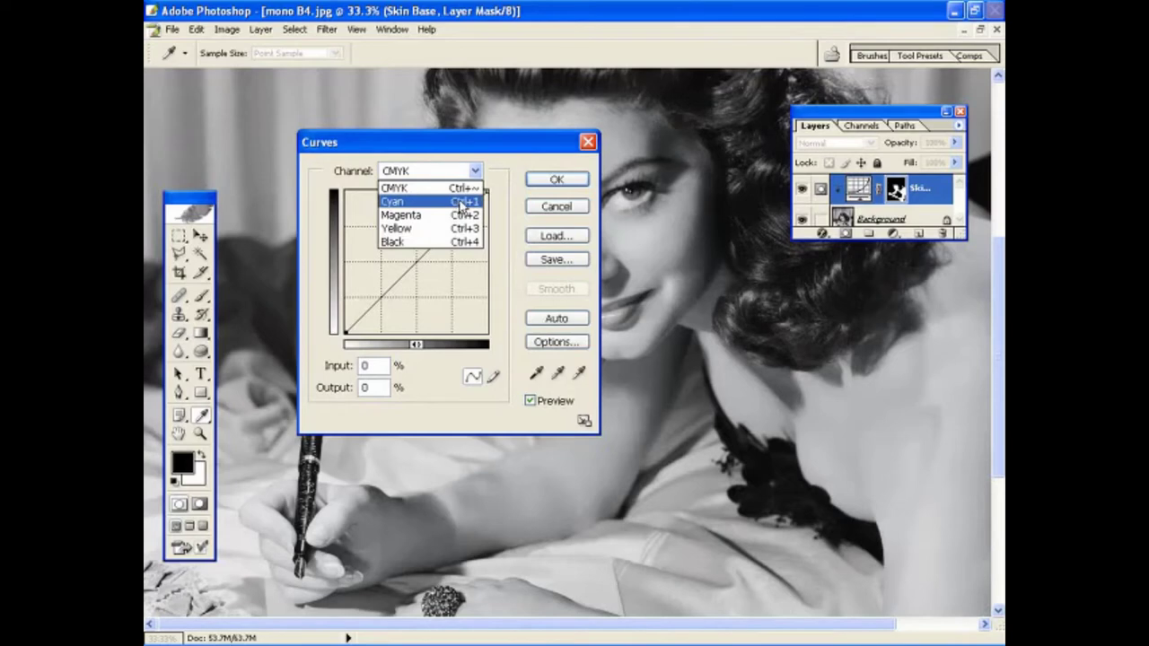
left_click(463, 147)
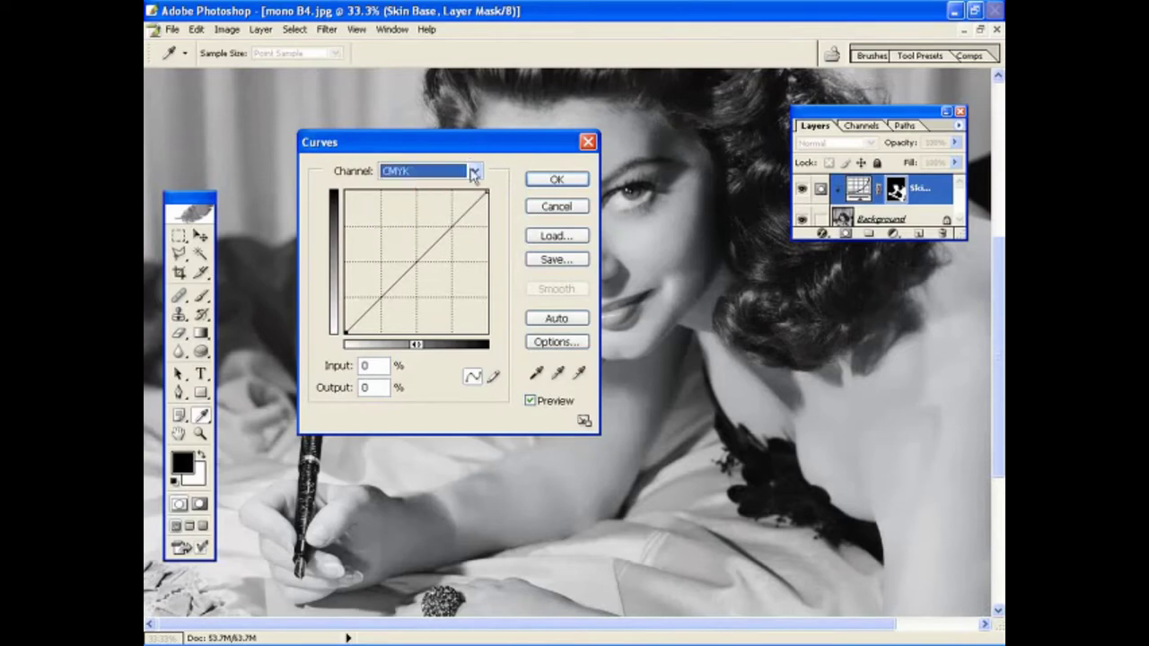
left_click(474, 172)
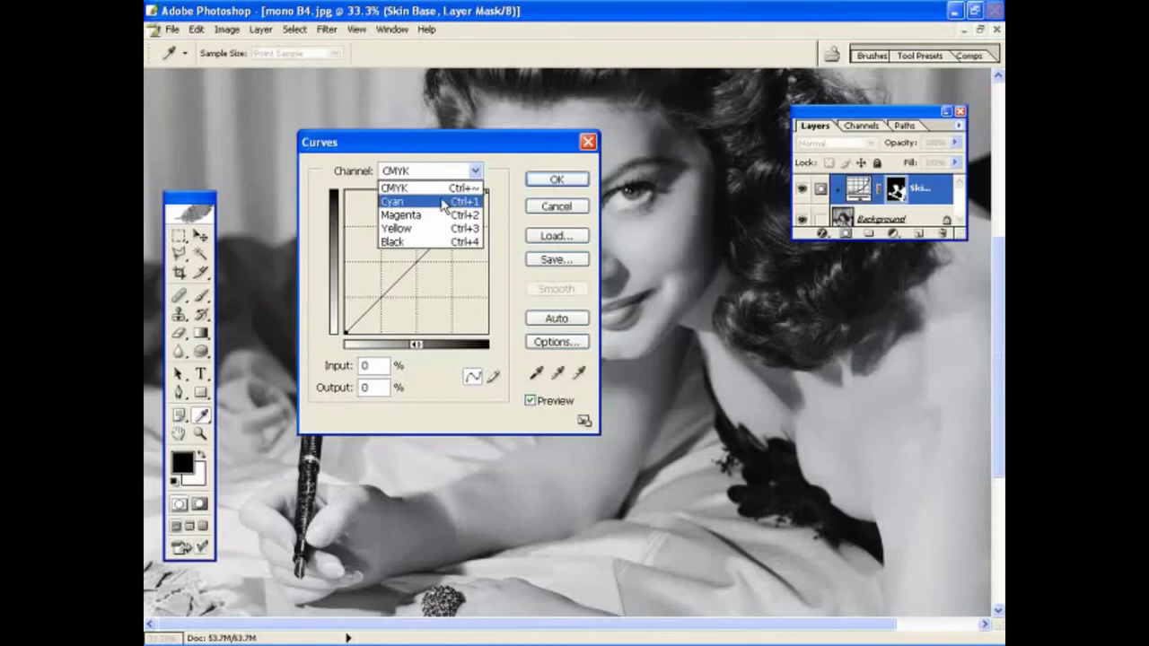
left_click(443, 203)
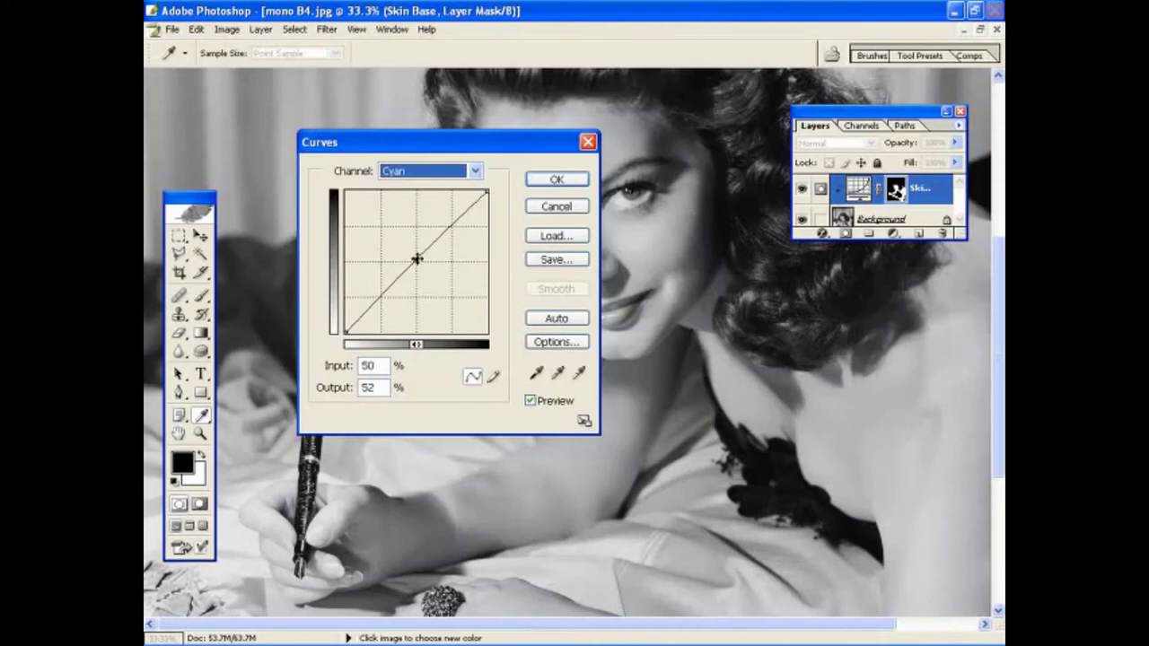
left_click(417, 258)
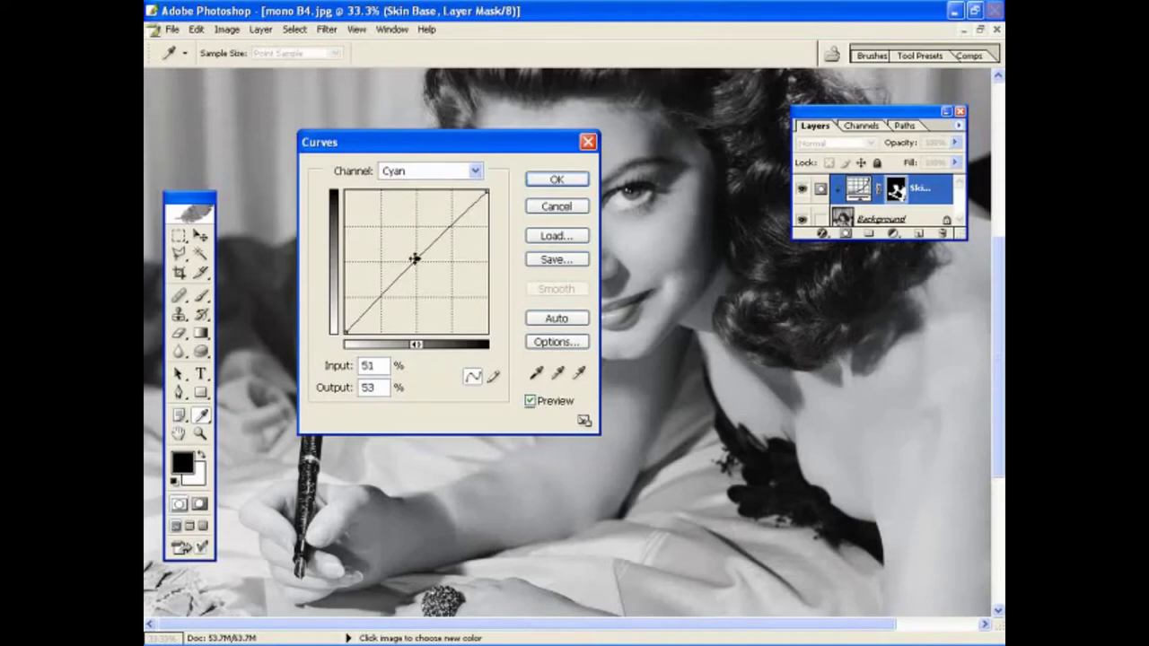
mouse_move(416, 258)
left_mouse_down()
mouse_move(390, 233)
mouse_move(388, 262)
mouse_move(423, 275)
left_mouse_up()
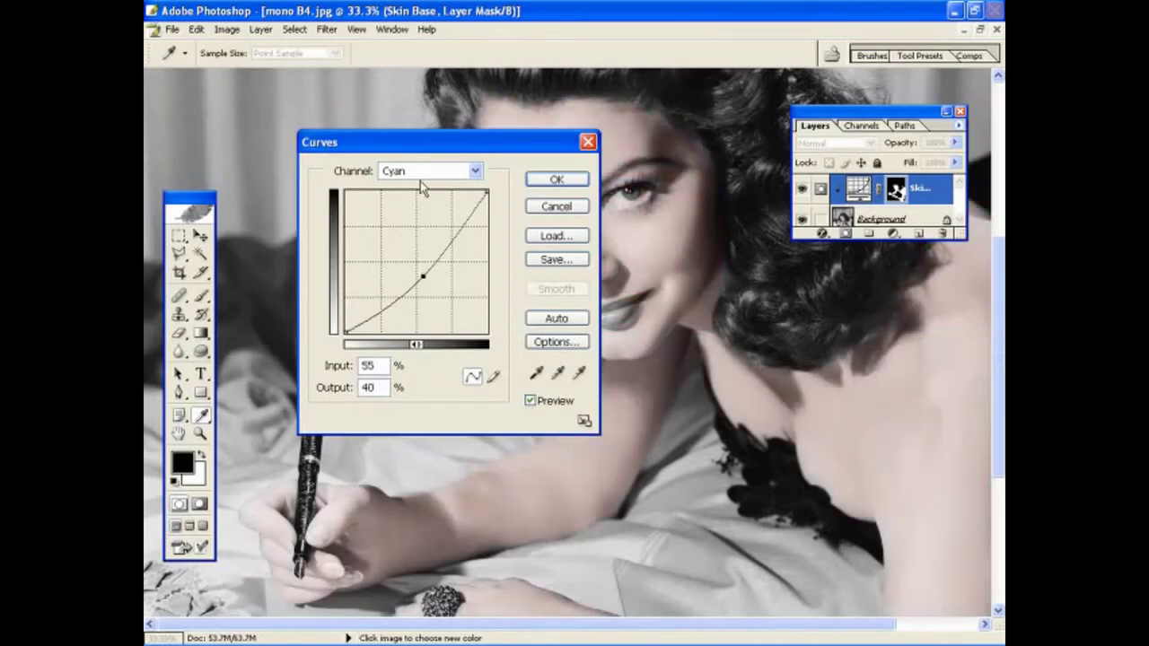
Step: Raise the Magenta channel curve of the Skin Base layer to input 40%, output 56%, with the face kept in view
left_click_drag(406, 135, 275, 95)
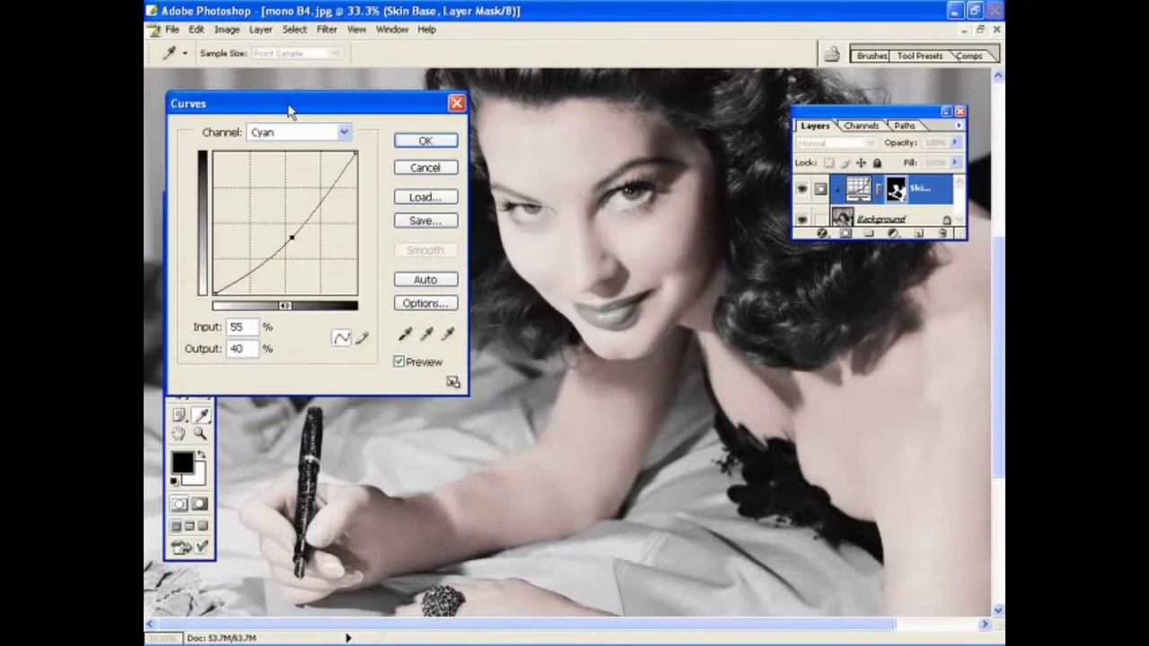
left_click(345, 133)
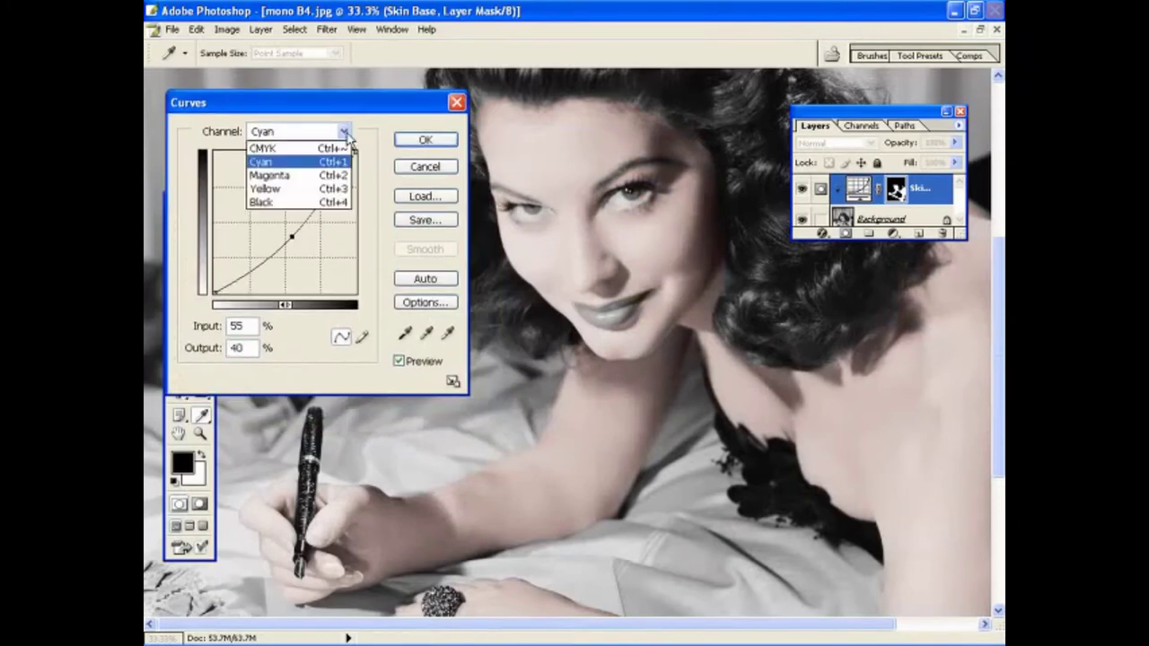
left_click(324, 171)
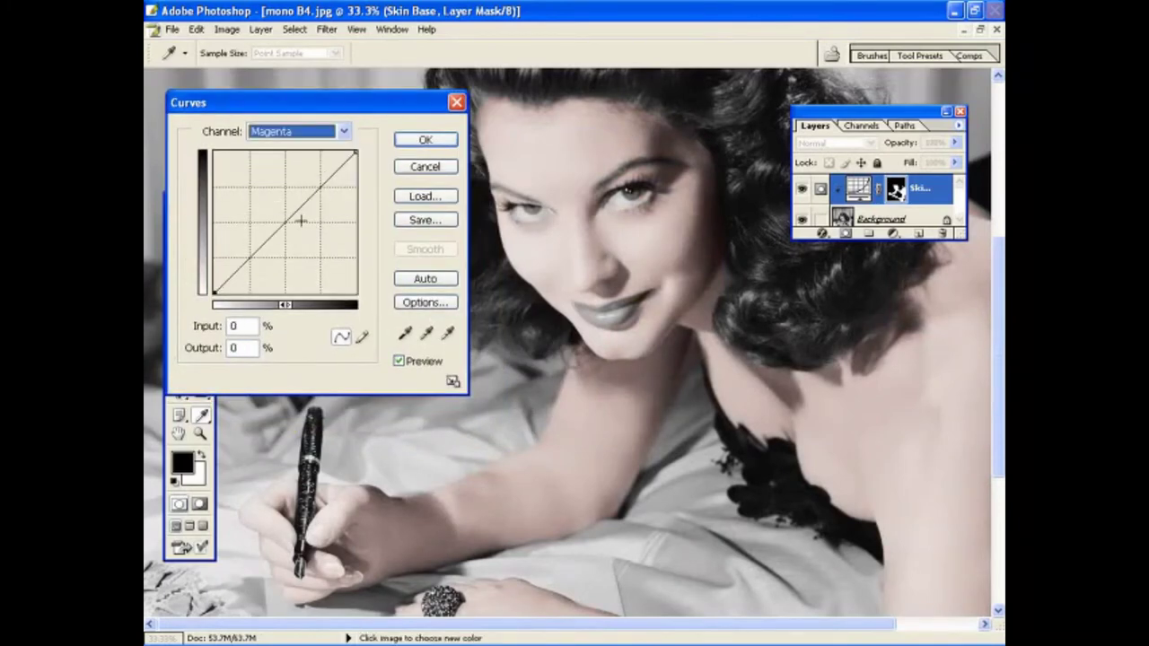
left_click_drag(271, 236, 271, 213)
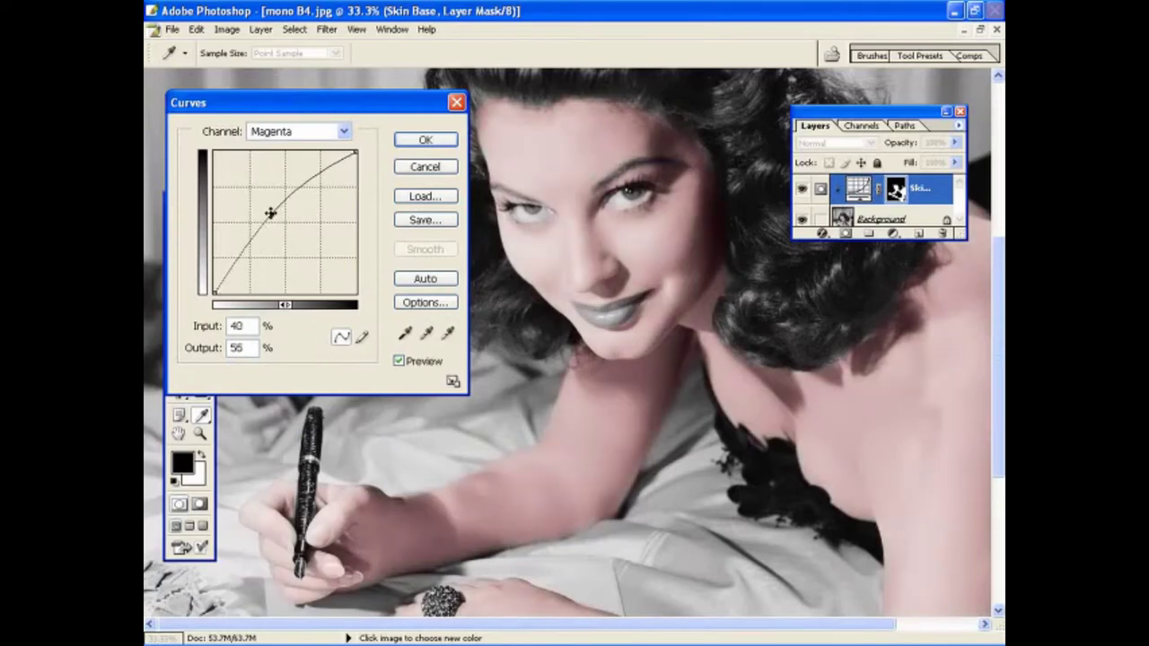
Step: Pull the Yellow channel curve down to input 55%, output 45%, keeping the Curves dialog clear of the face
left_click(345, 134)
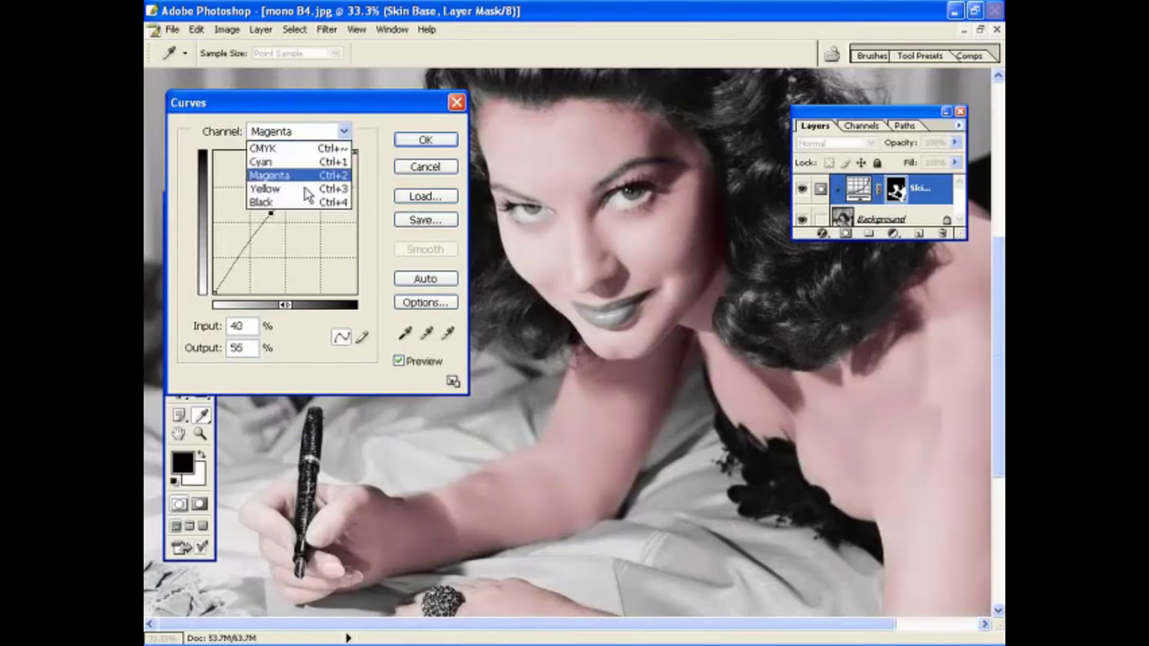
left_click(306, 186)
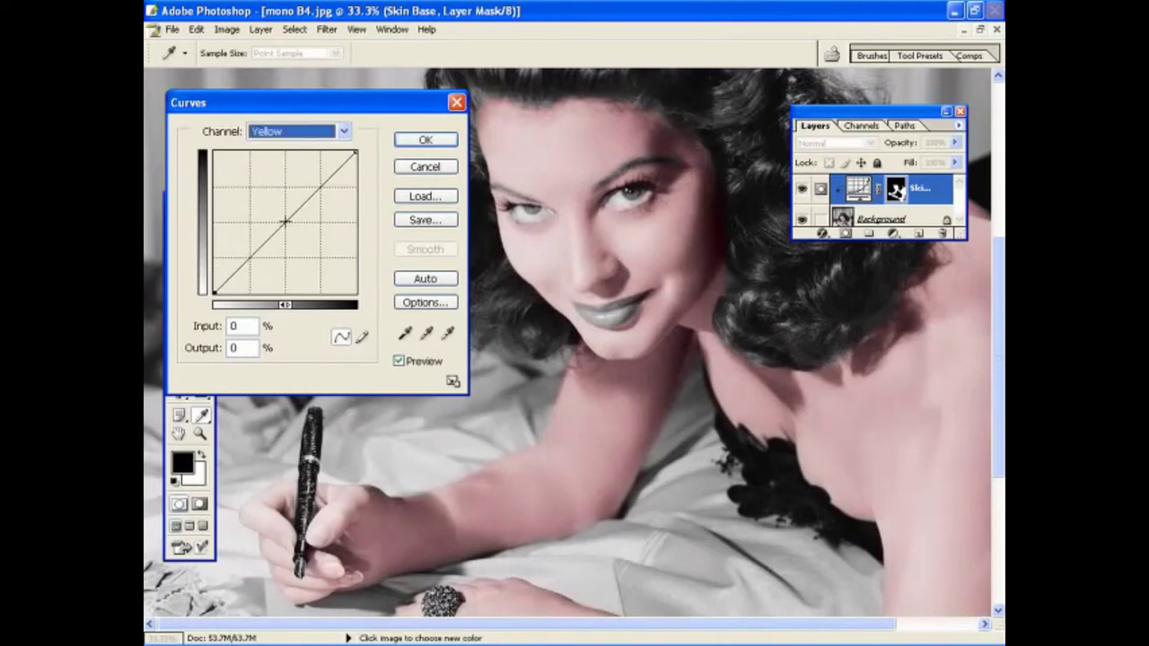
left_click_drag(285, 222, 292, 229)
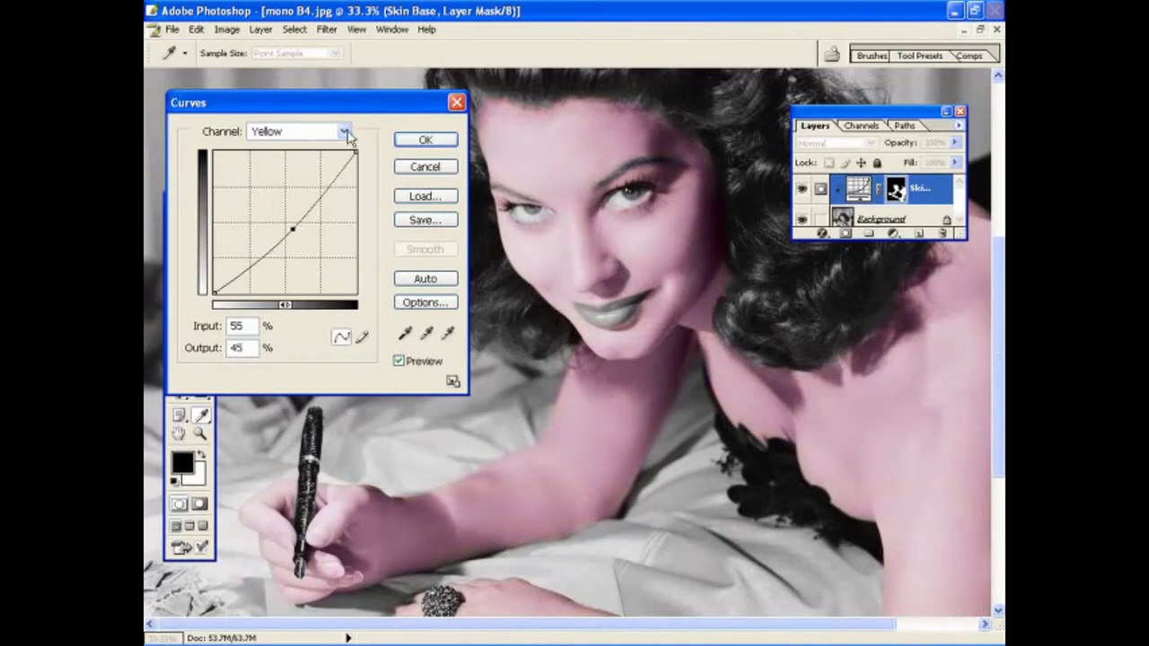
left_click_drag(367, 110, 379, 109)
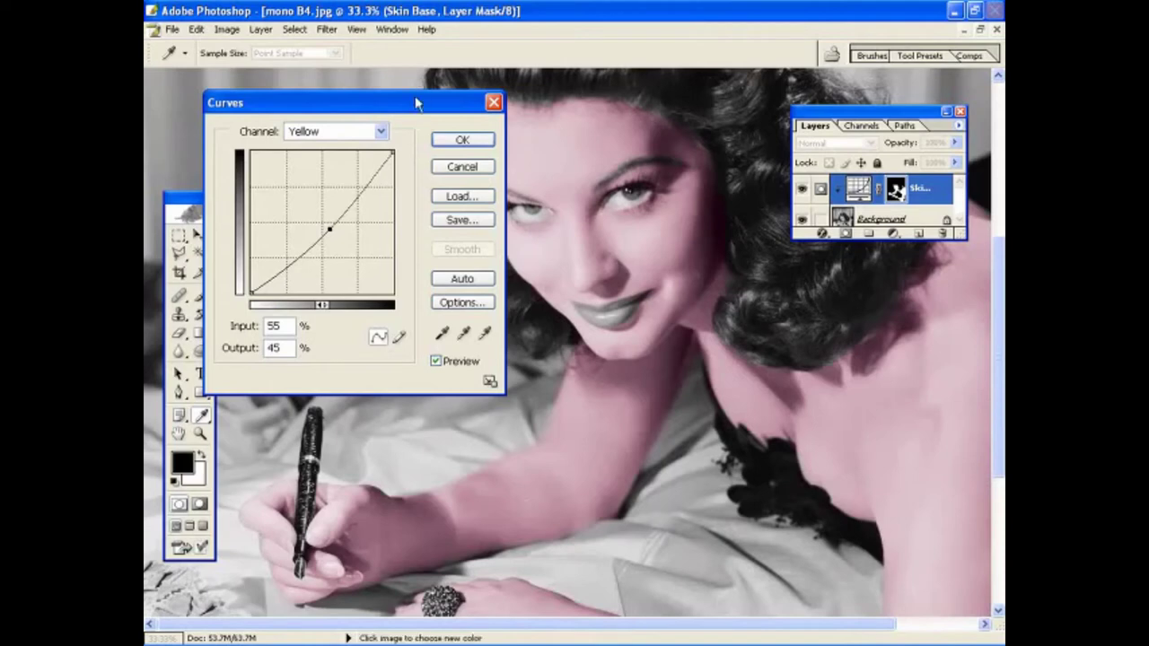
left_click_drag(410, 110, 422, 111)
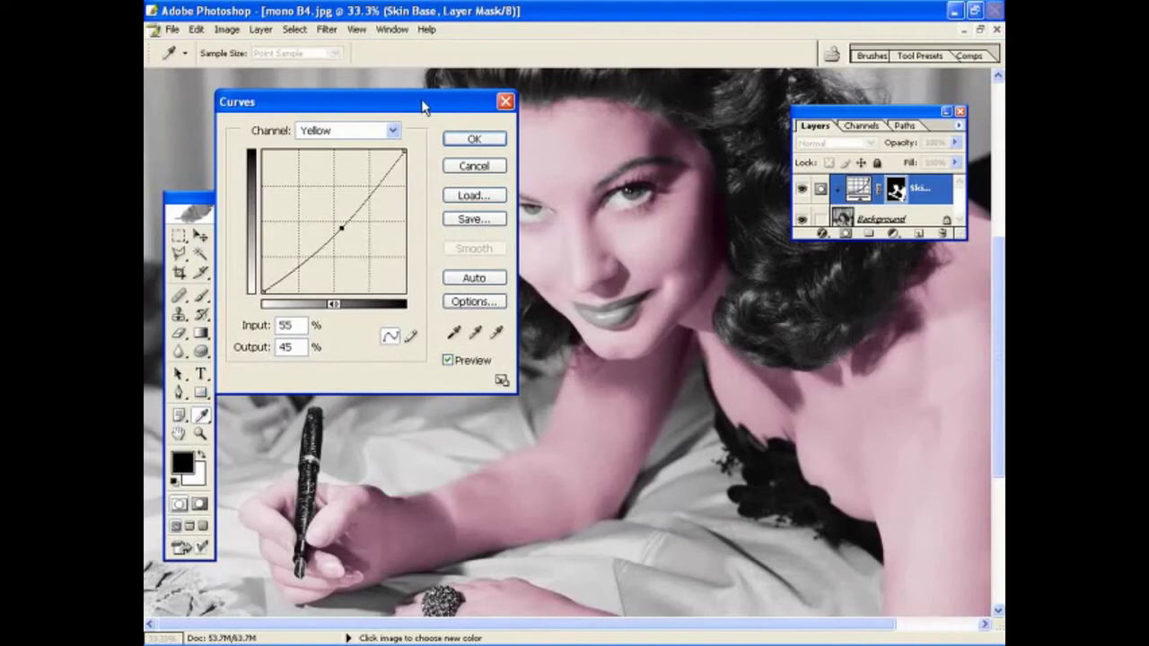
Step: Try the composite CMYK curve at input 59%, output 45%, and reshape its middle and upper section
left_click(392, 130)
left_click(393, 152)
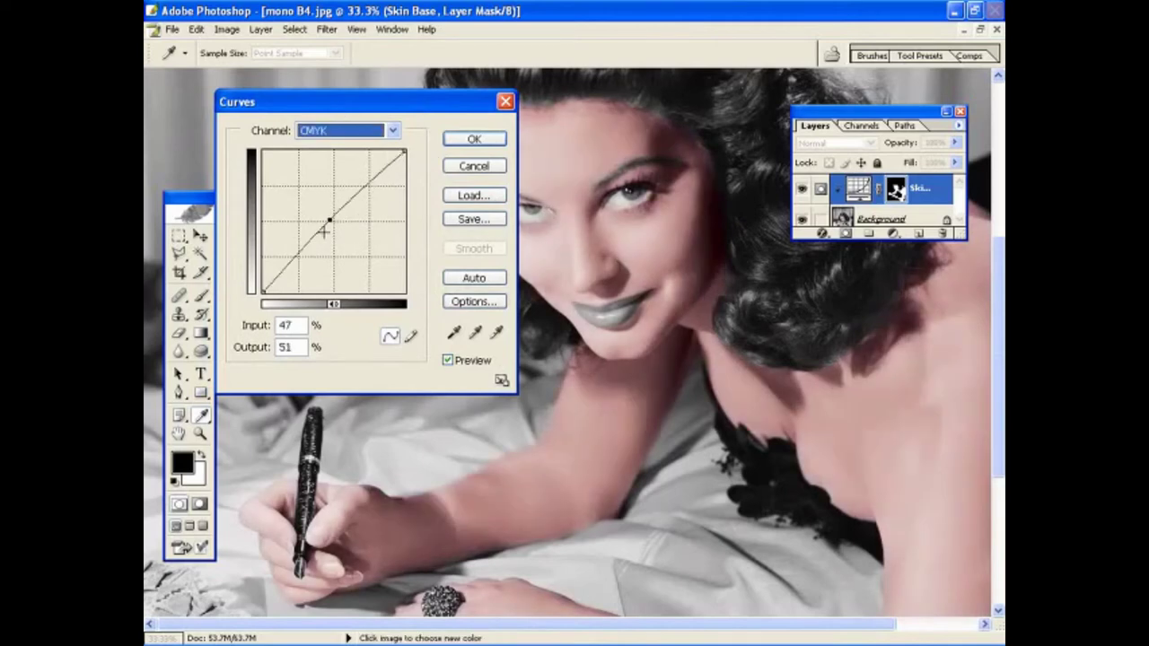
left_click(392, 130)
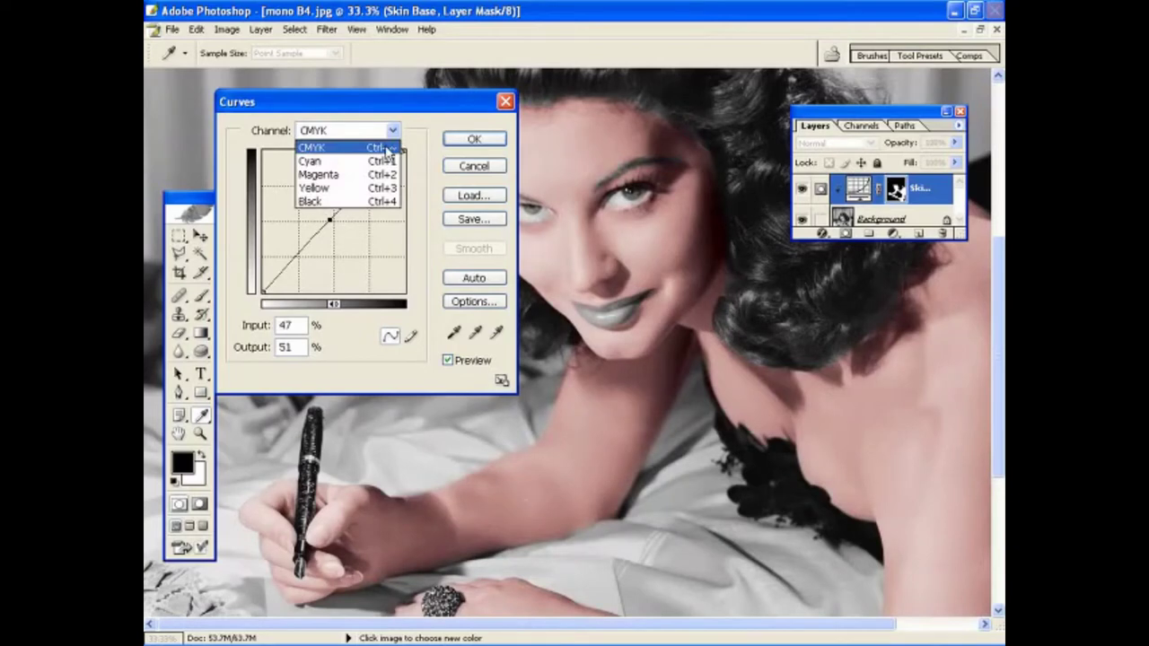
left_click(388, 148)
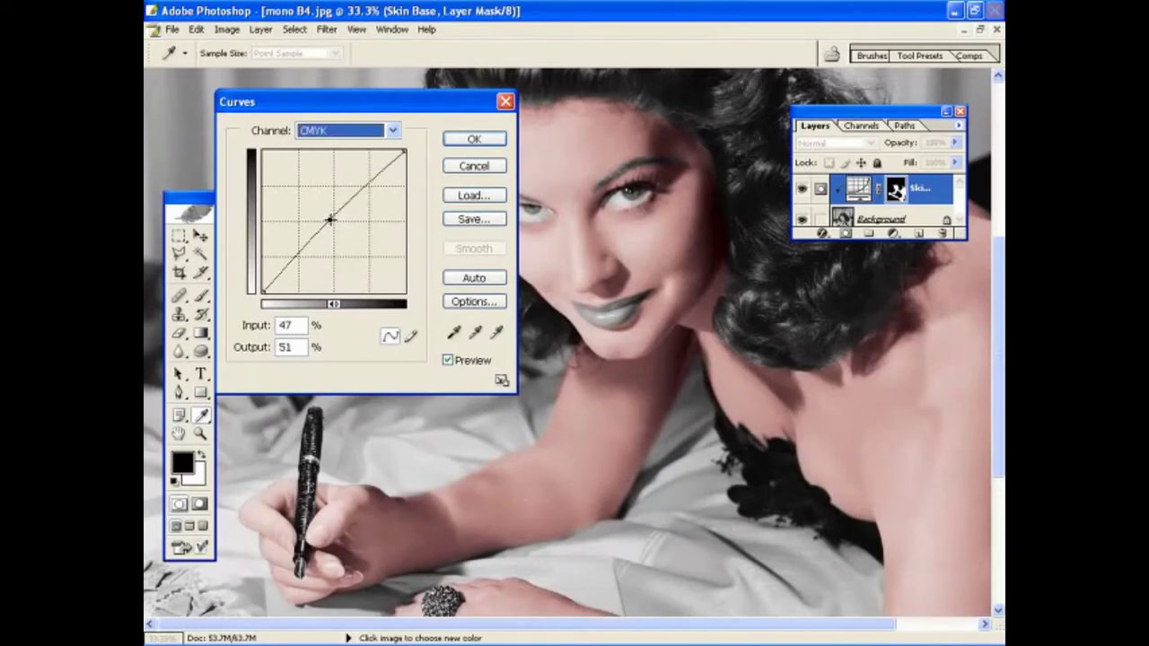
mouse_move(330, 219)
left_mouse_down()
mouse_move(318, 203)
mouse_move(346, 230)
left_mouse_up()
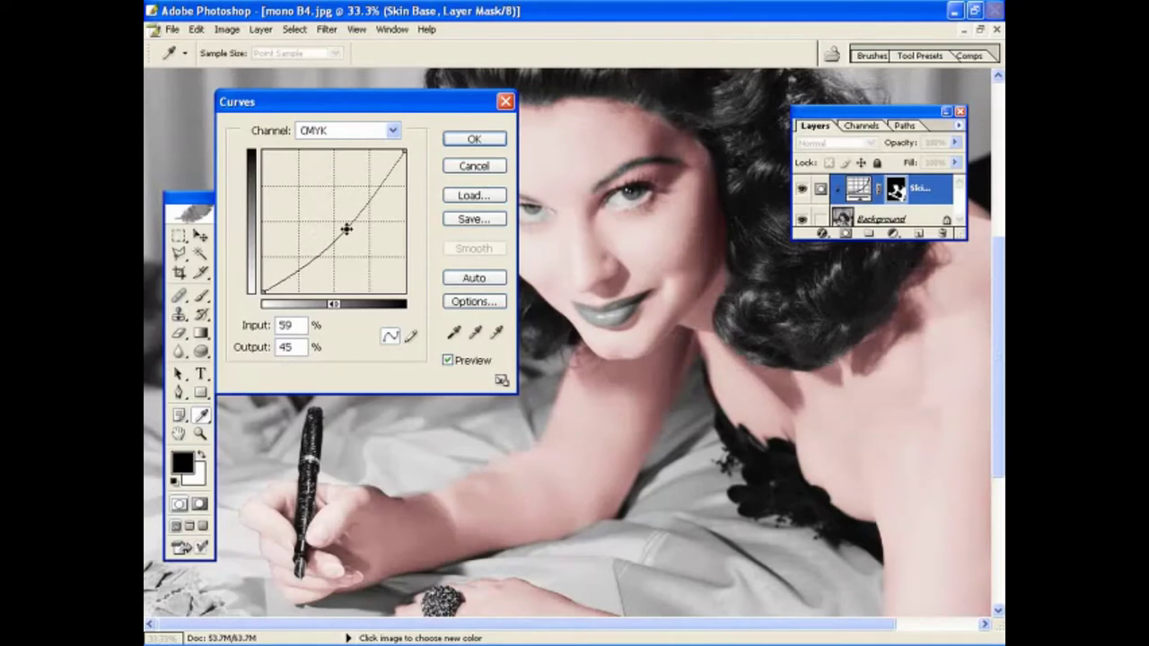
left_click_drag(347, 230, 335, 218)
left_click_drag(388, 168, 374, 183)
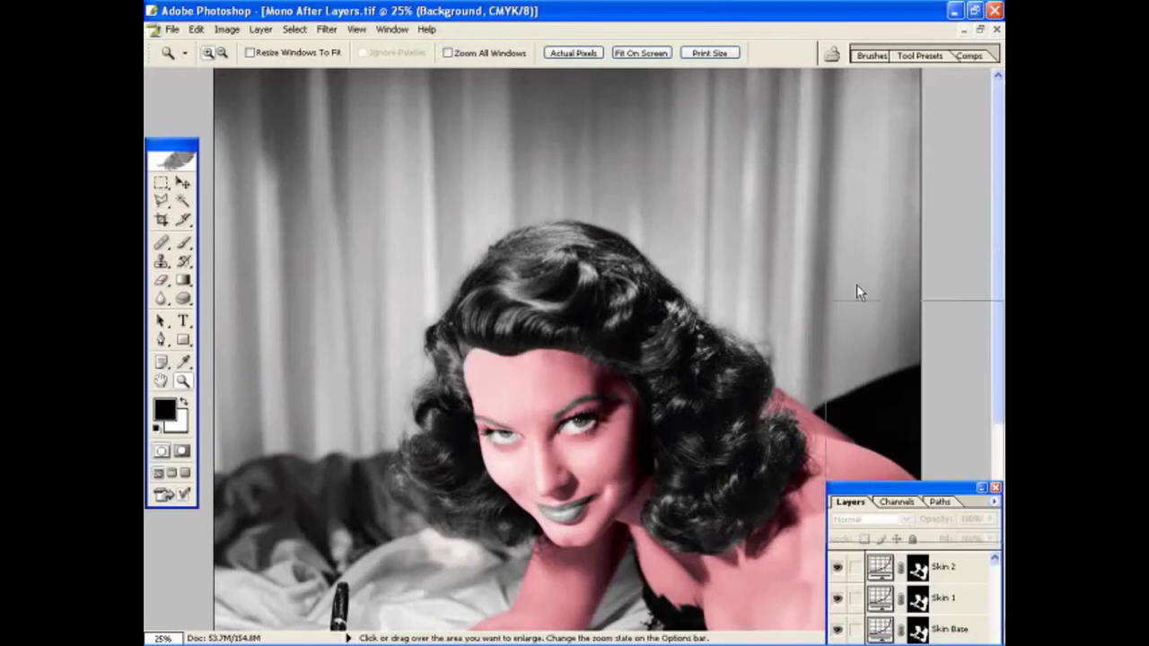
Step: Add the missed strip between the curtain selection and the hair's left edge using the Polygonal Lasso with a 2 px feather
left_click_drag(861, 487, 862, 282)
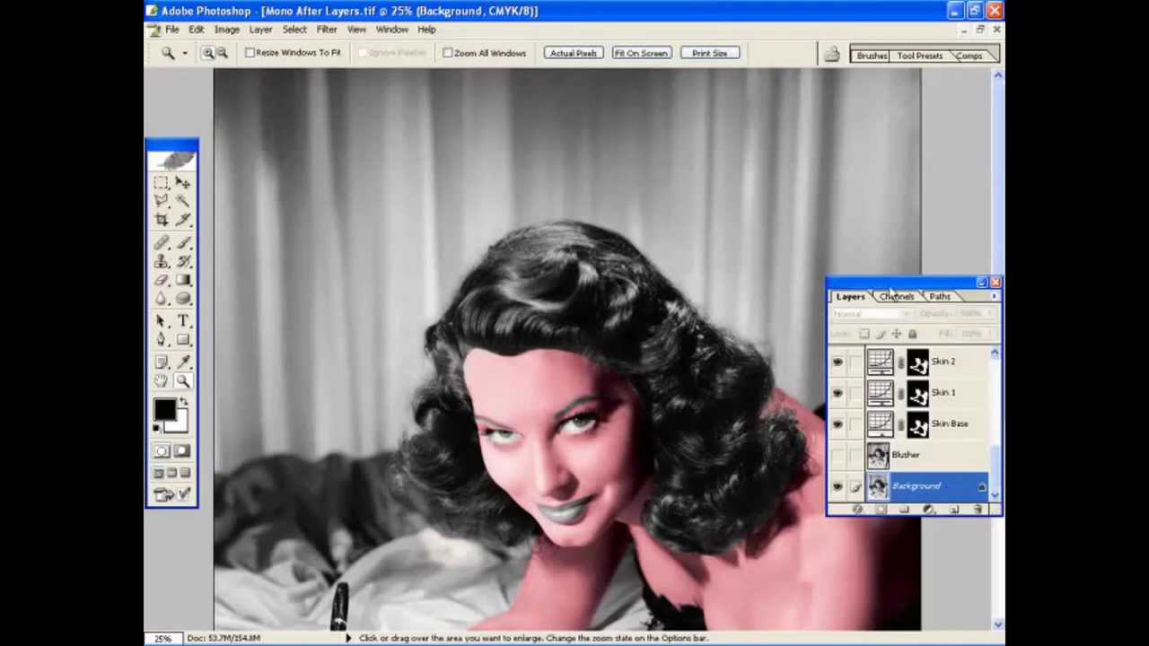
left_click_drag(861, 282, 862, 485)
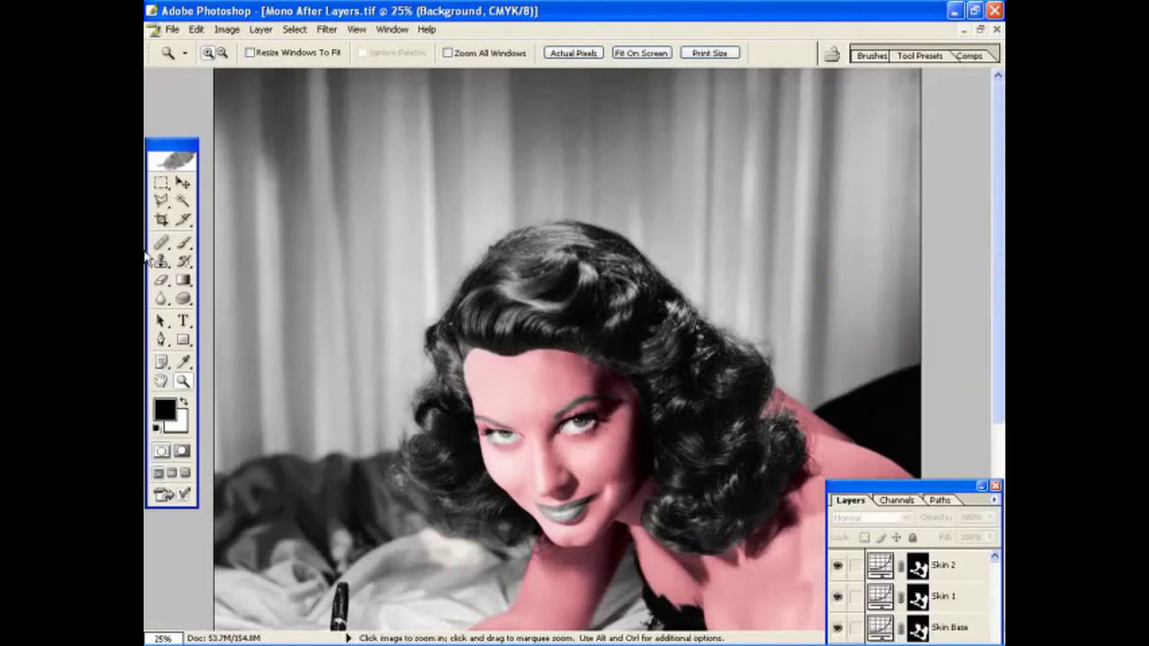
left_click(162, 200)
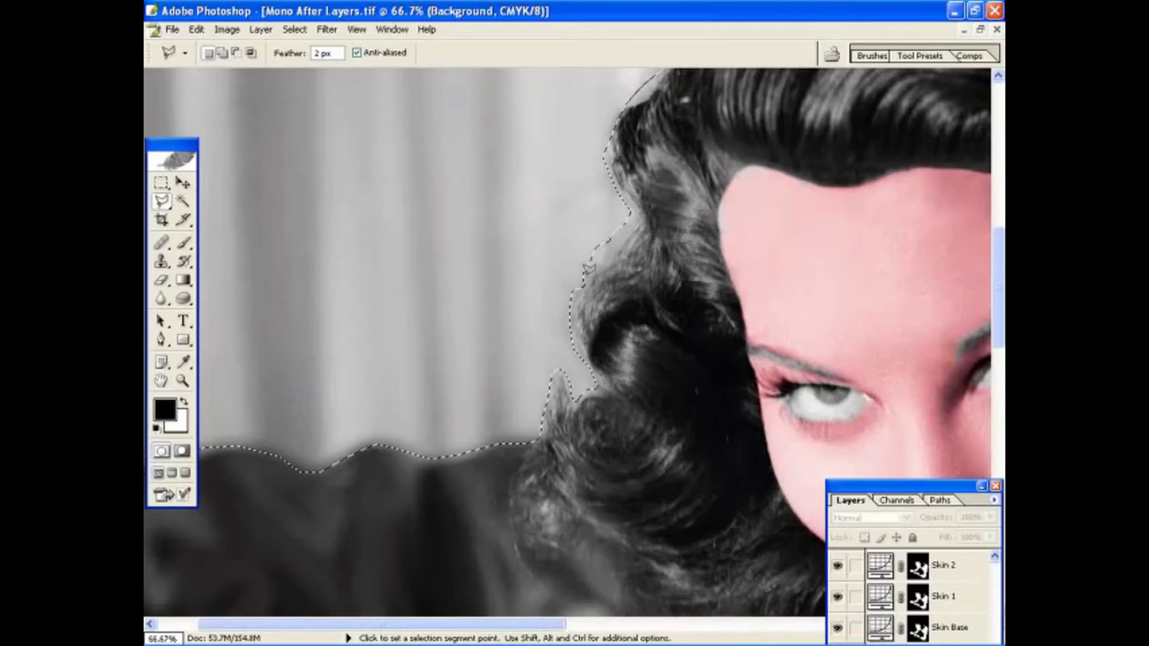
left_click(588, 267)
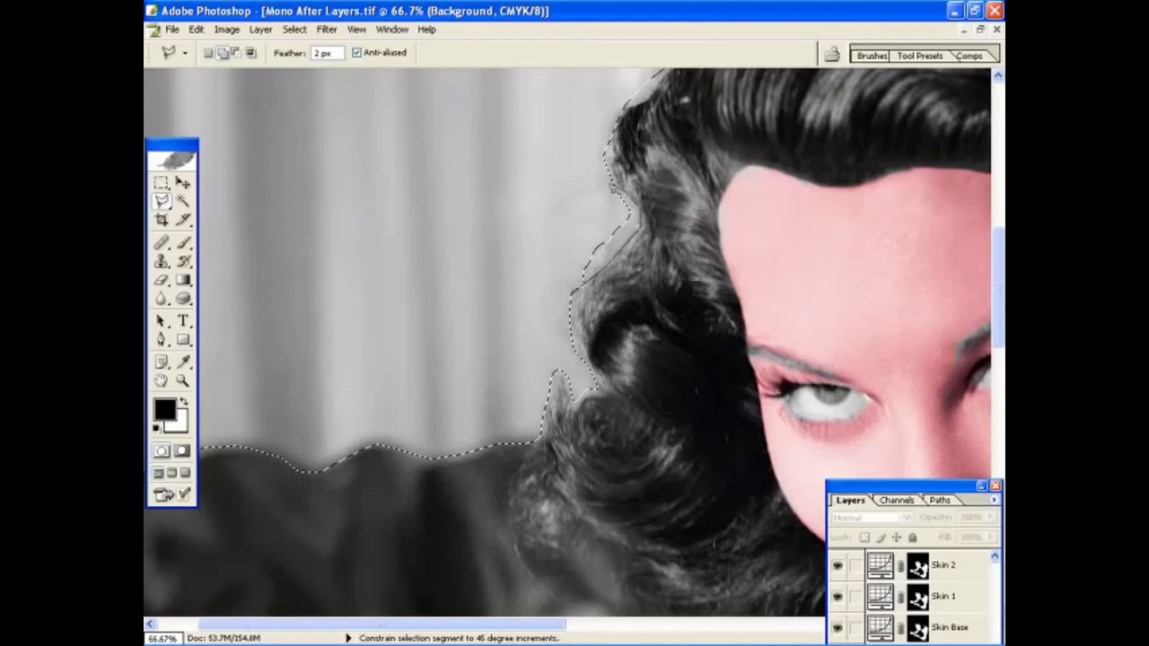
left_click(615, 190)
left_click(571, 292)
double_click(569, 313)
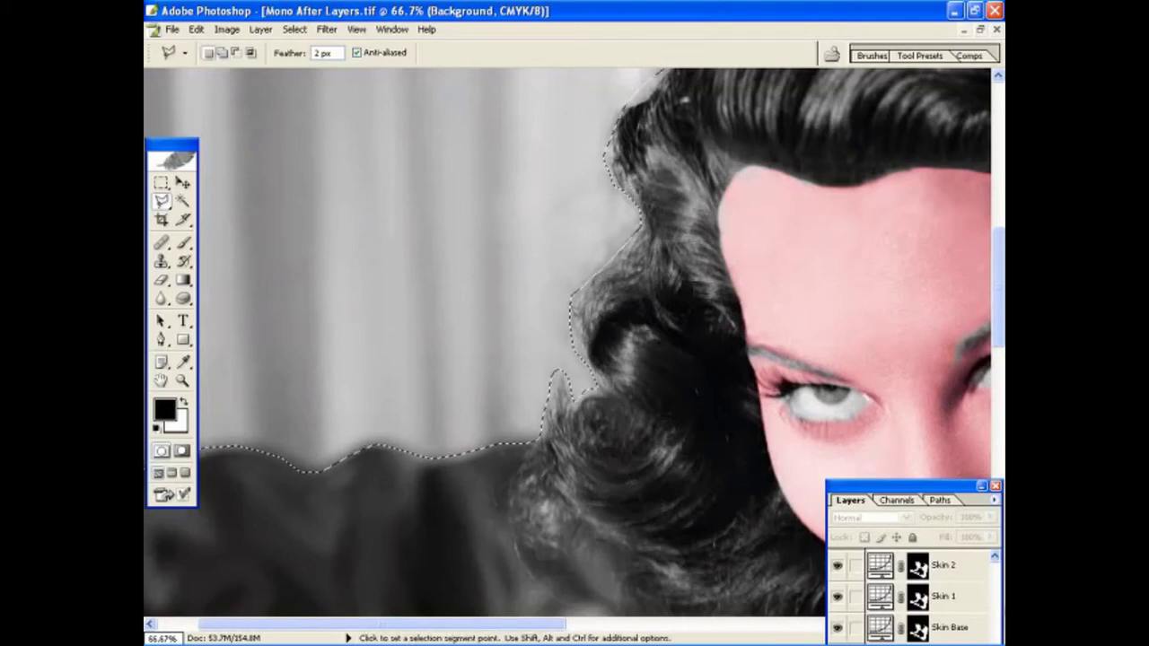
Step: Convert the curtain selection to a quick mask over the whole image and make white the foreground color
key("z")
key("ctrl+0")
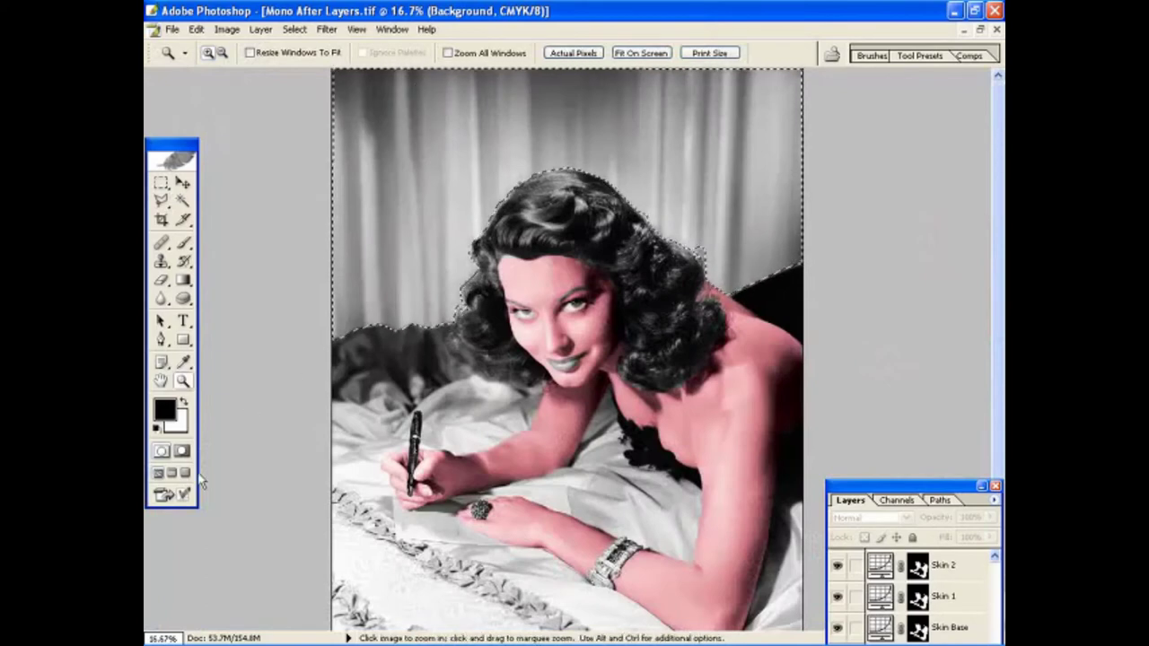
left_click(183, 451)
key("x")
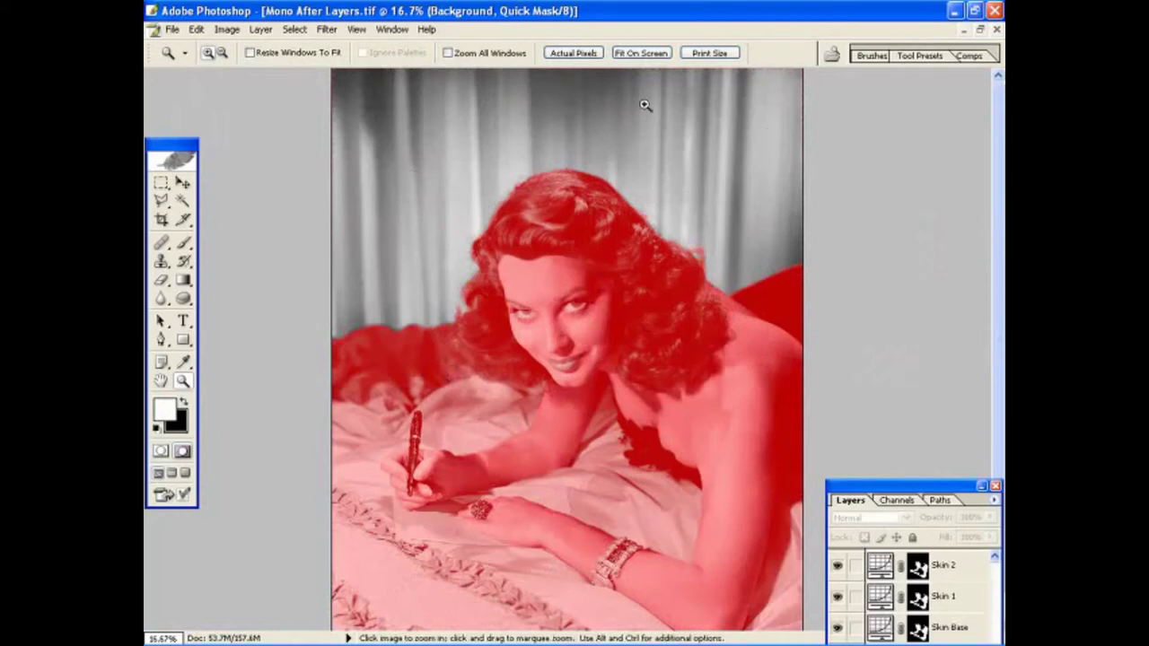
Step: Brush black onto the quick mask where the curtain meets the dark bedding beside the hair
left_click(183, 242)
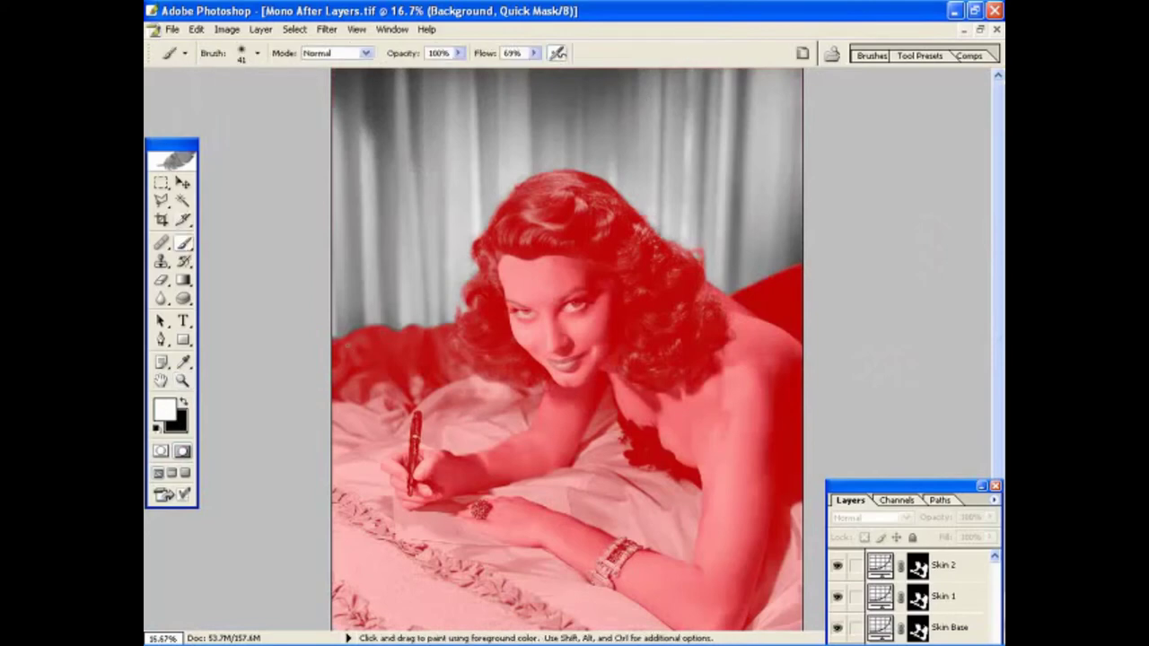
left_click(182, 381)
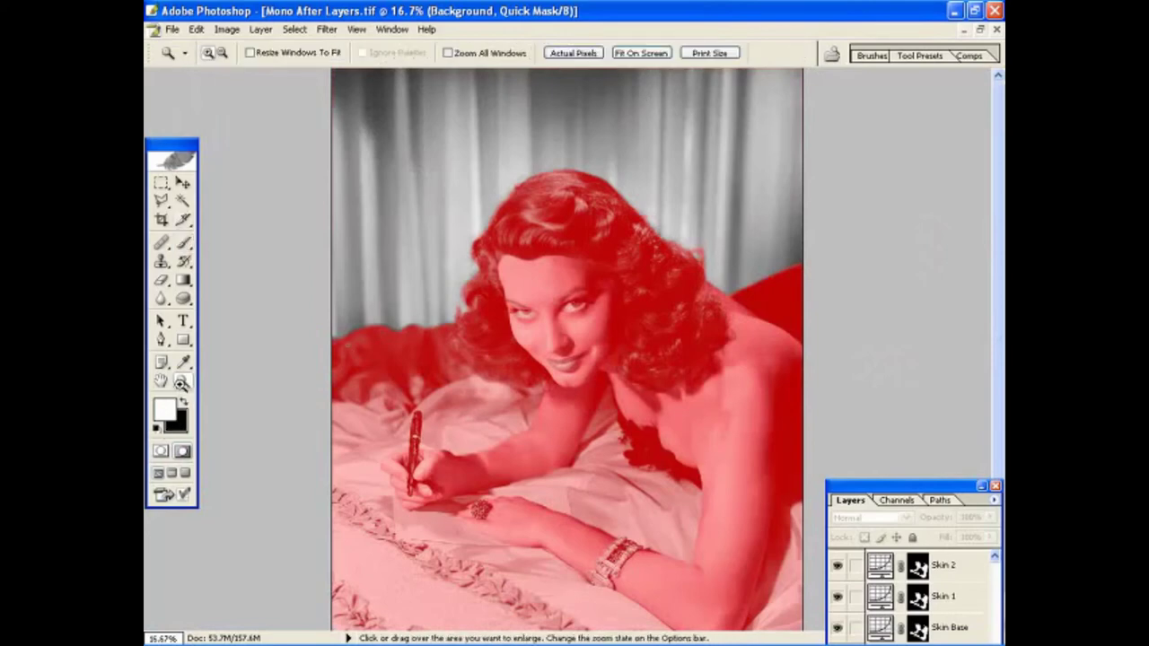
left_click(415, 314)
left_click(390, 366)
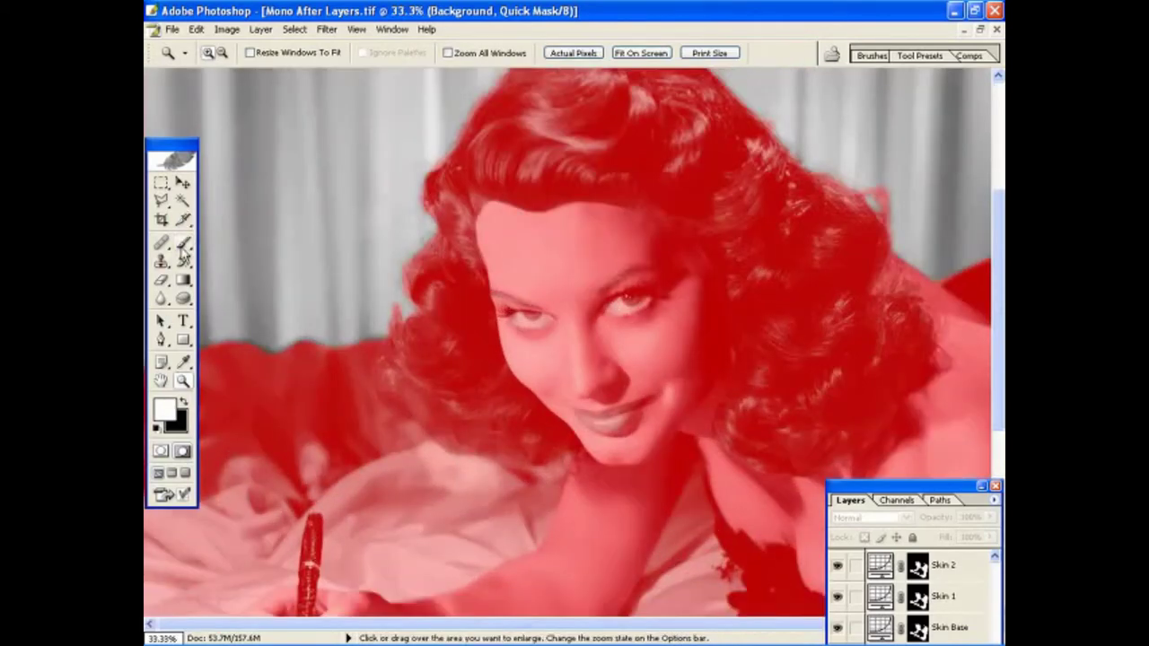
left_click(183, 245)
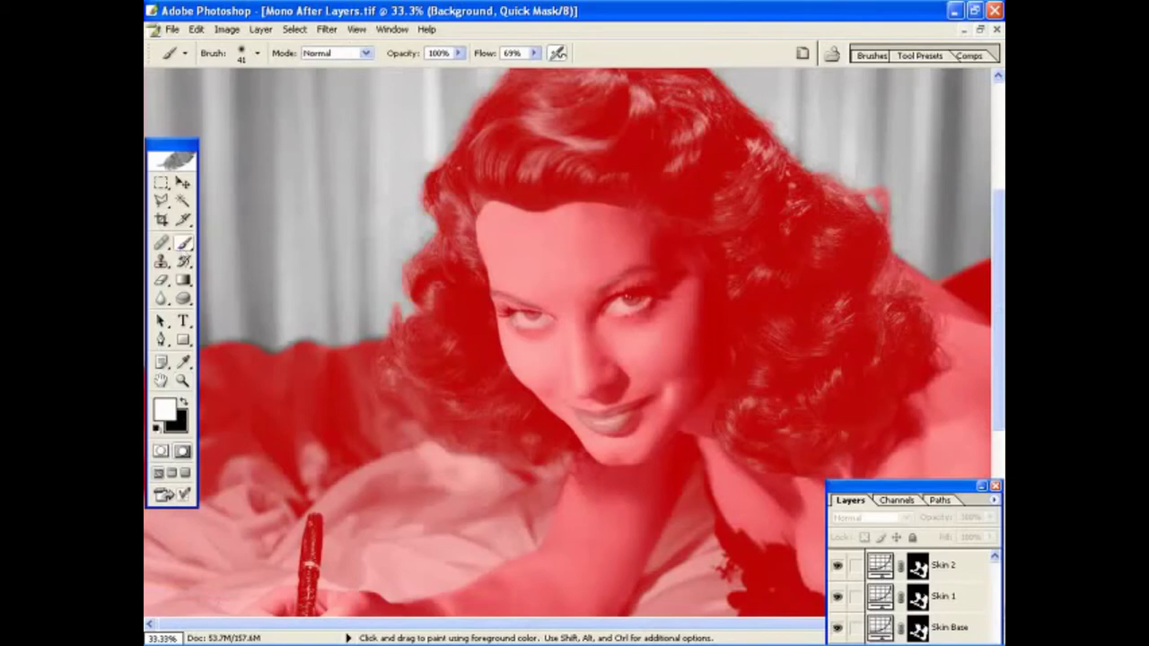
left_click(184, 404)
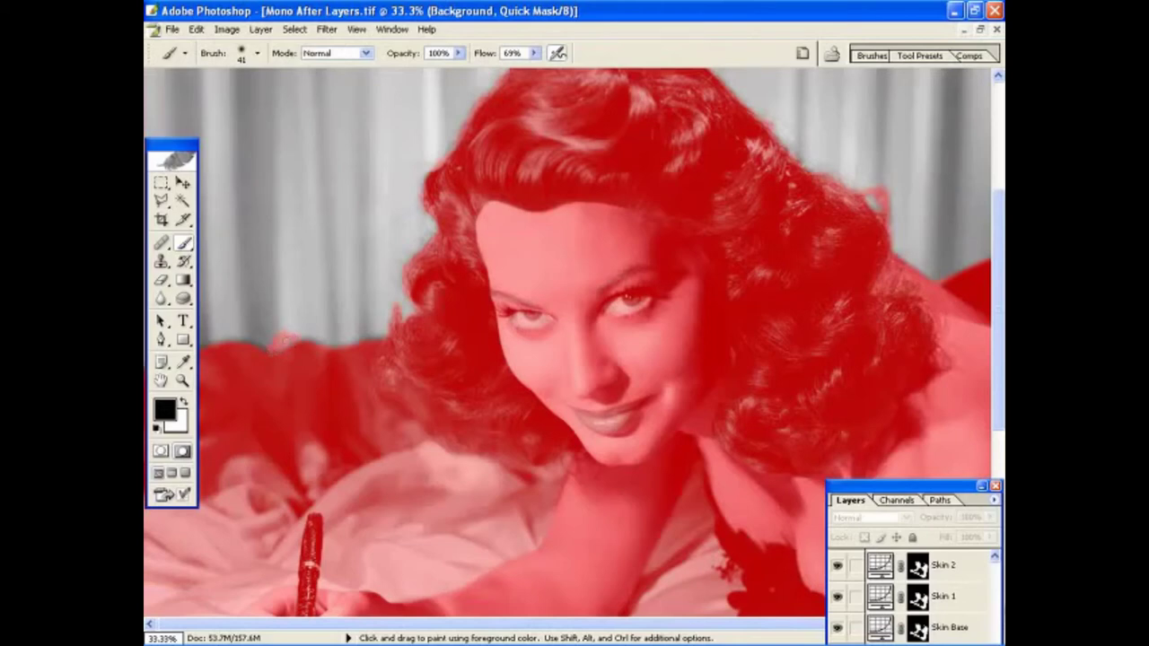
left_click_drag(284, 339, 307, 333)
Step: Undo the last black brush stroke on the quick mask
left_click(197, 30)
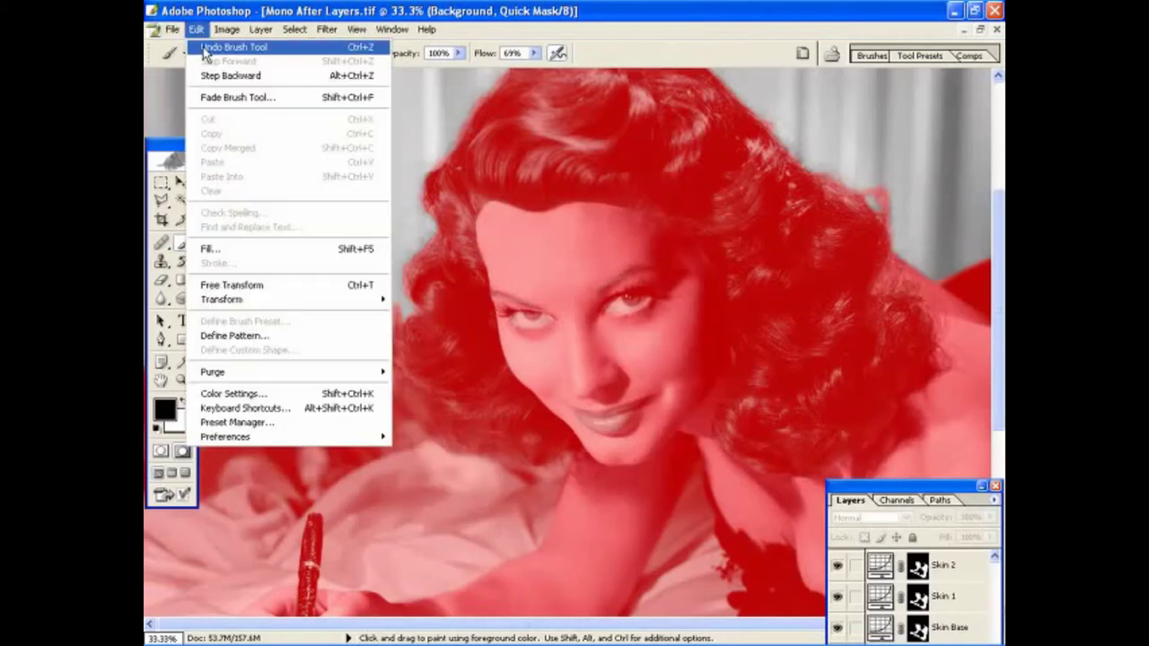
left_click(205, 46)
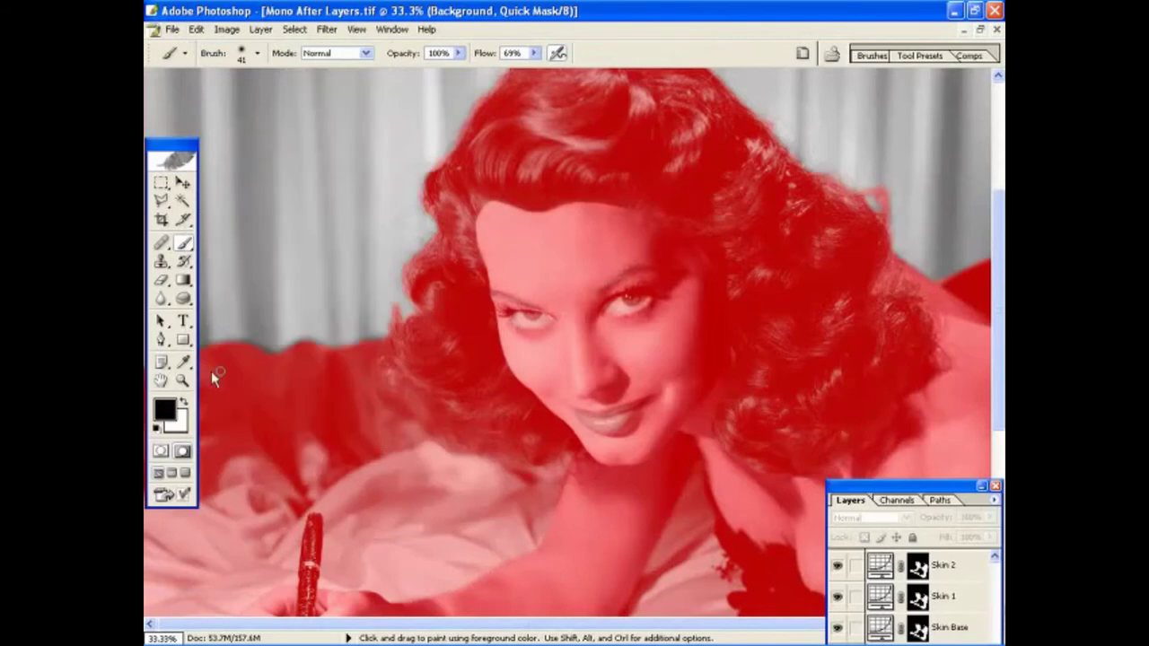
Step: Try a white brush stroke on the quick mask along the dark bedding's upper edge, and undo it
left_click(184, 403)
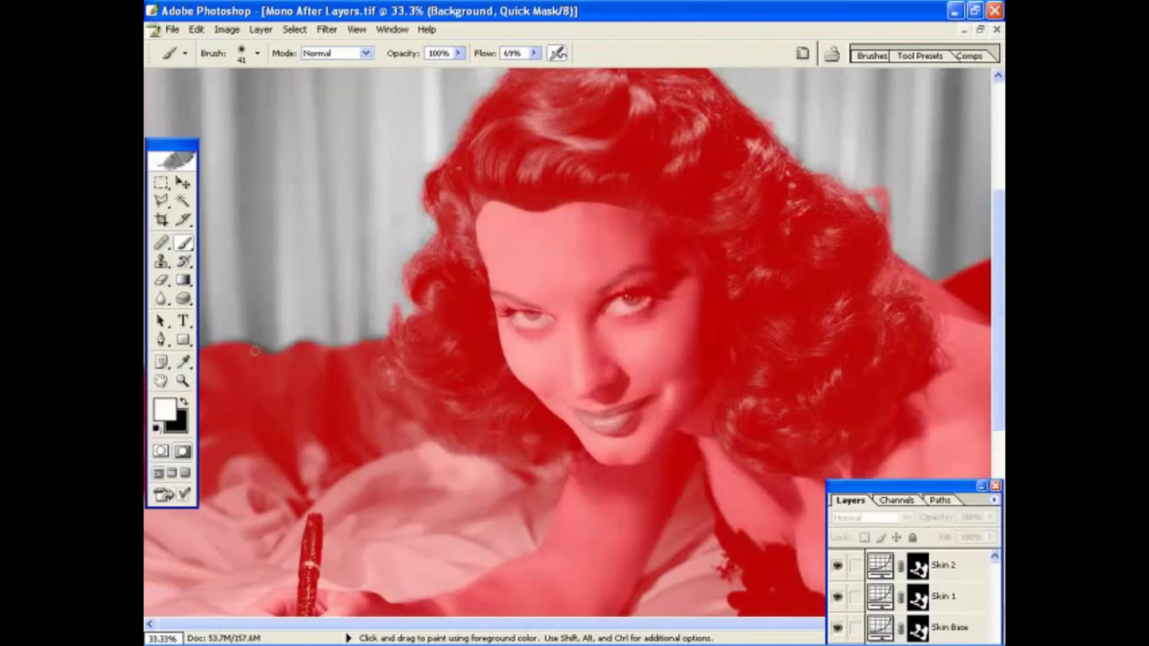
mouse_move(255, 350)
left_mouse_down()
mouse_move(305, 360)
mouse_move(270, 363)
mouse_move(309, 350)
mouse_move(256, 350)
mouse_move(305, 347)
left_mouse_up()
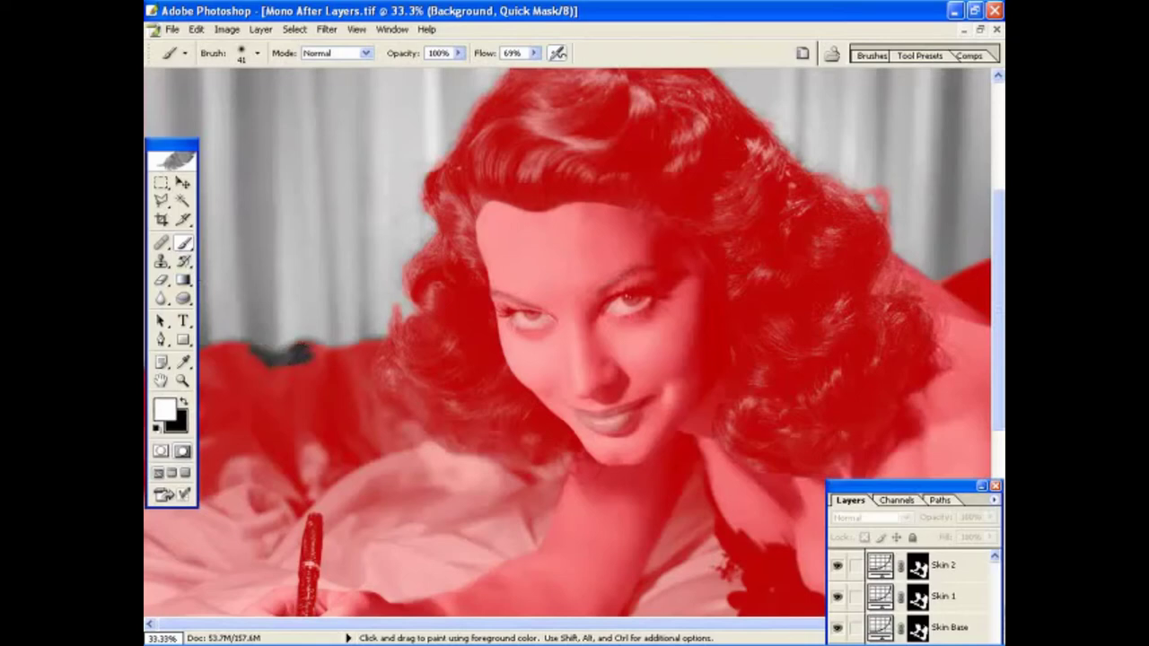
left_click(195, 30)
left_click(233, 46)
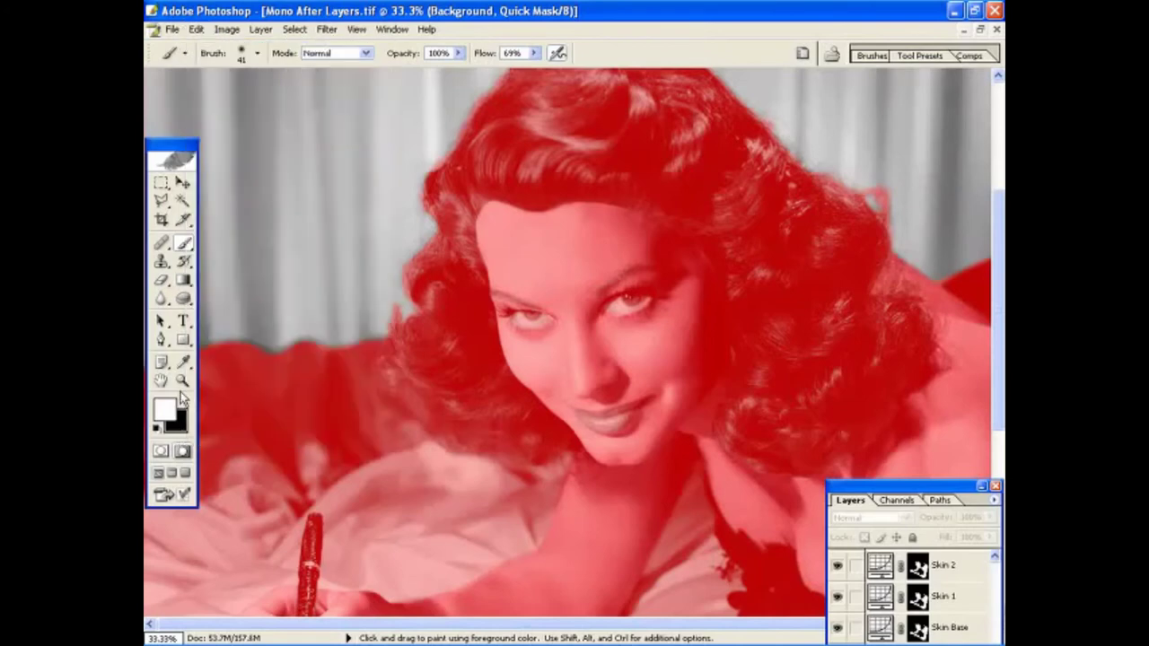
Step: Brush black onto the quick mask along the dark bedding's upper edge to clean up its boundary with the curtain
key("z")
left_click(385, 346)
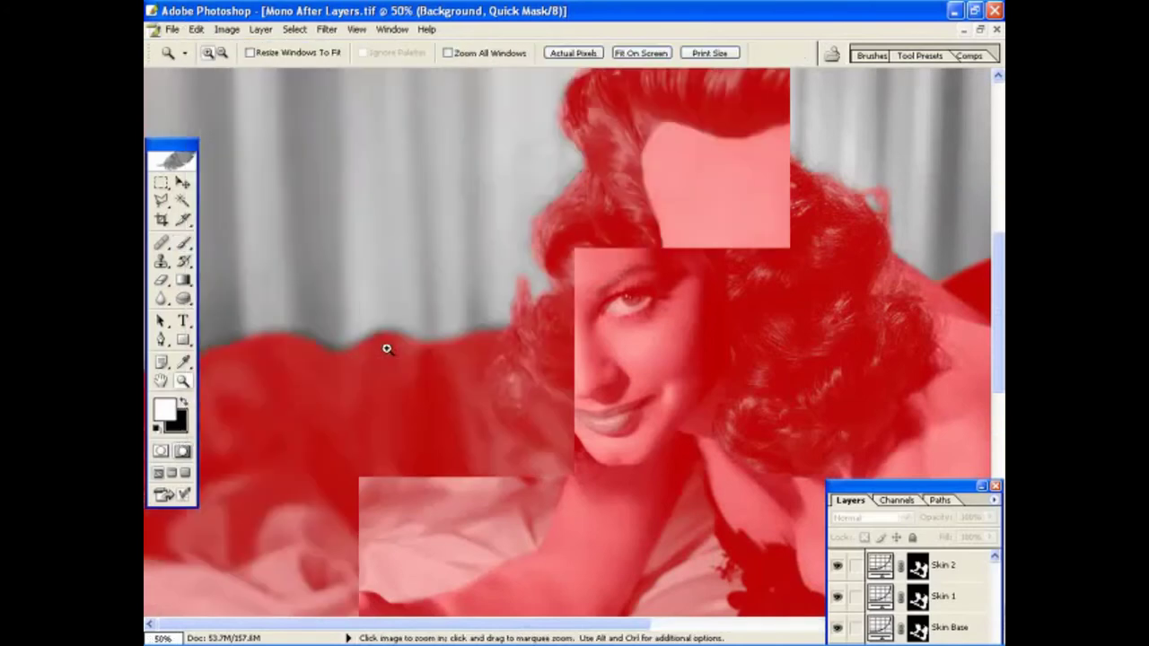
left_click(386, 349)
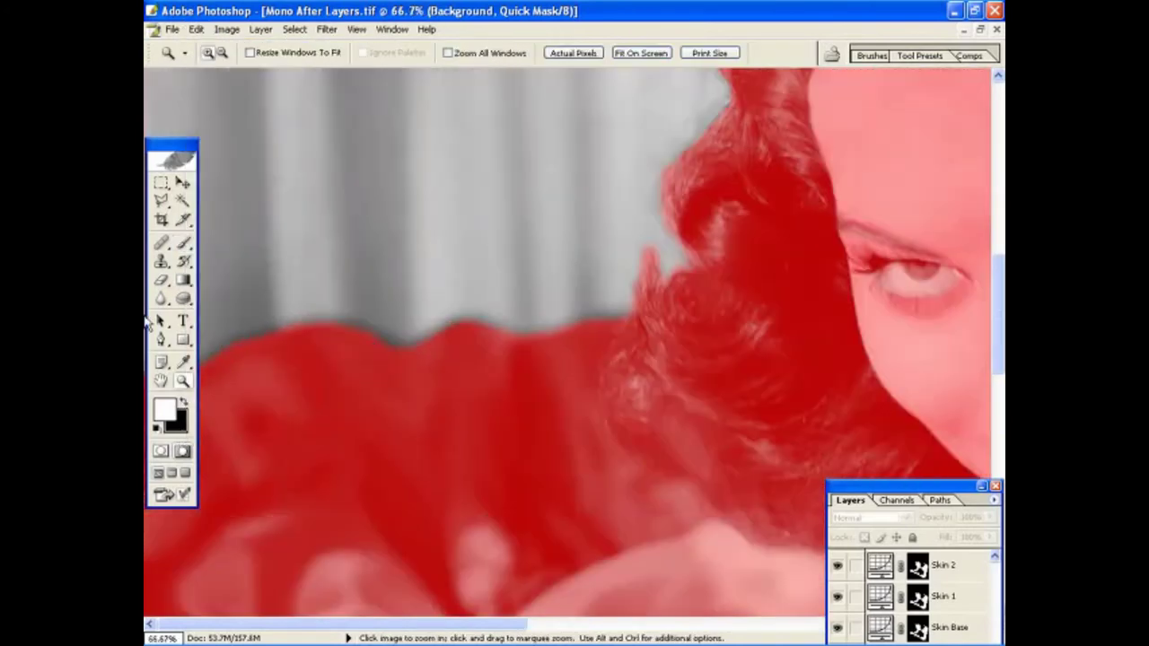
left_click(184, 242)
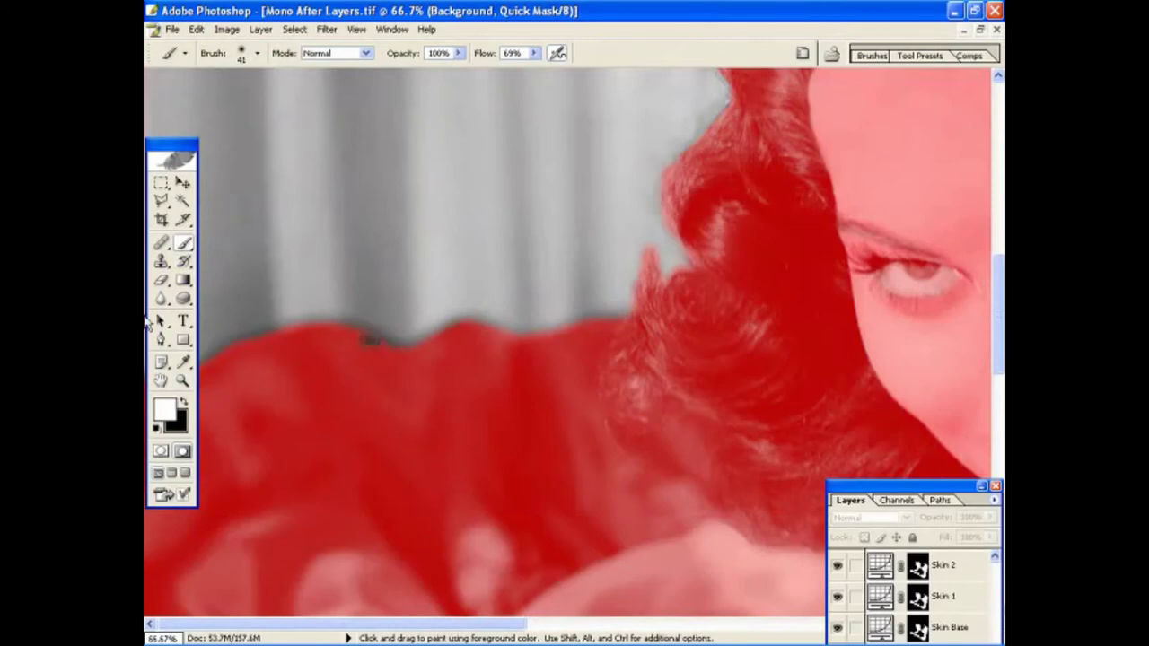
left_click(183, 402)
mouse_move(336, 344)
left_mouse_down()
mouse_move(410, 351)
mouse_move(465, 325)
left_mouse_up()
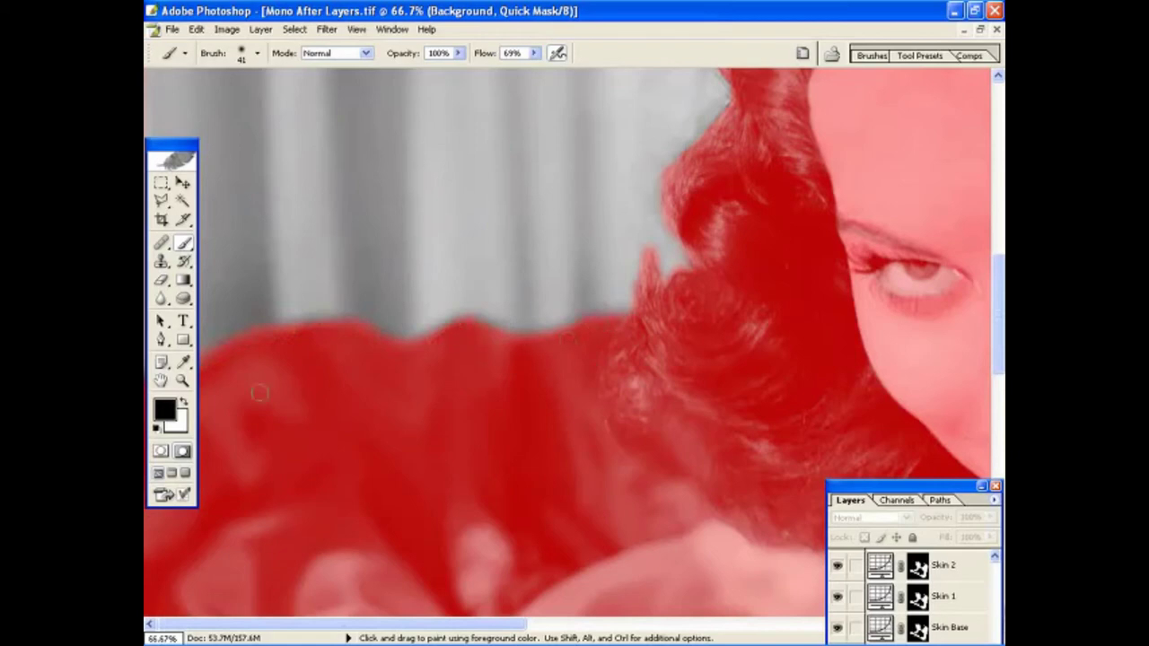
Step: Check the curtain selection outline over the whole image outside quick mask, and return to quick mask mode
left_click(182, 380)
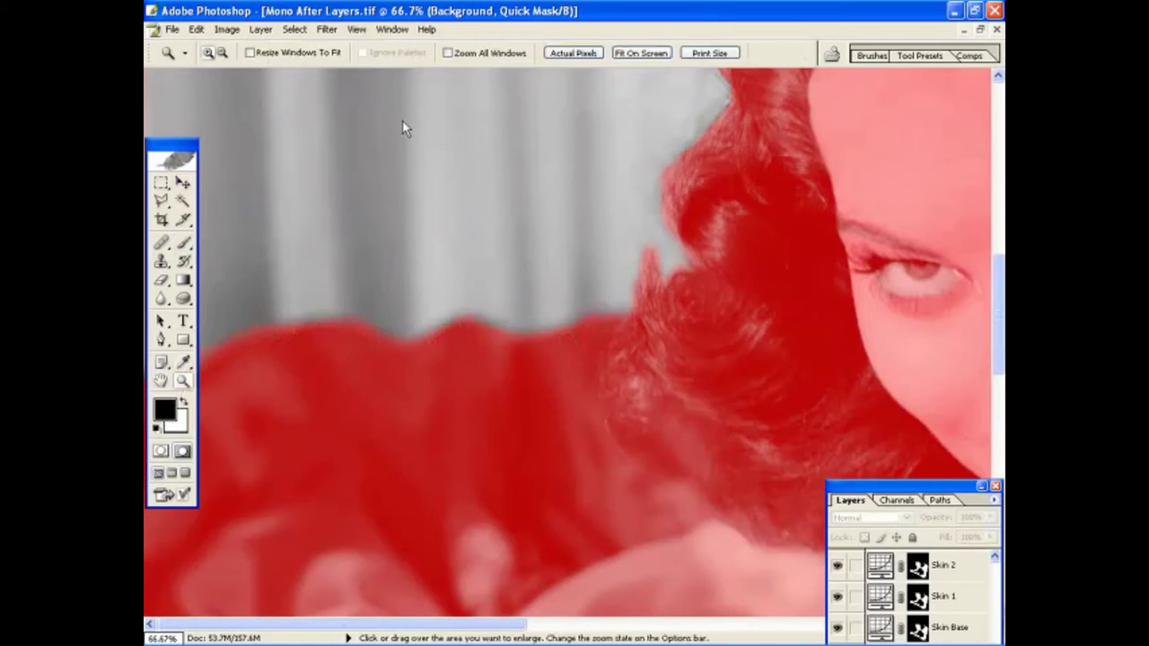
left_click(626, 55)
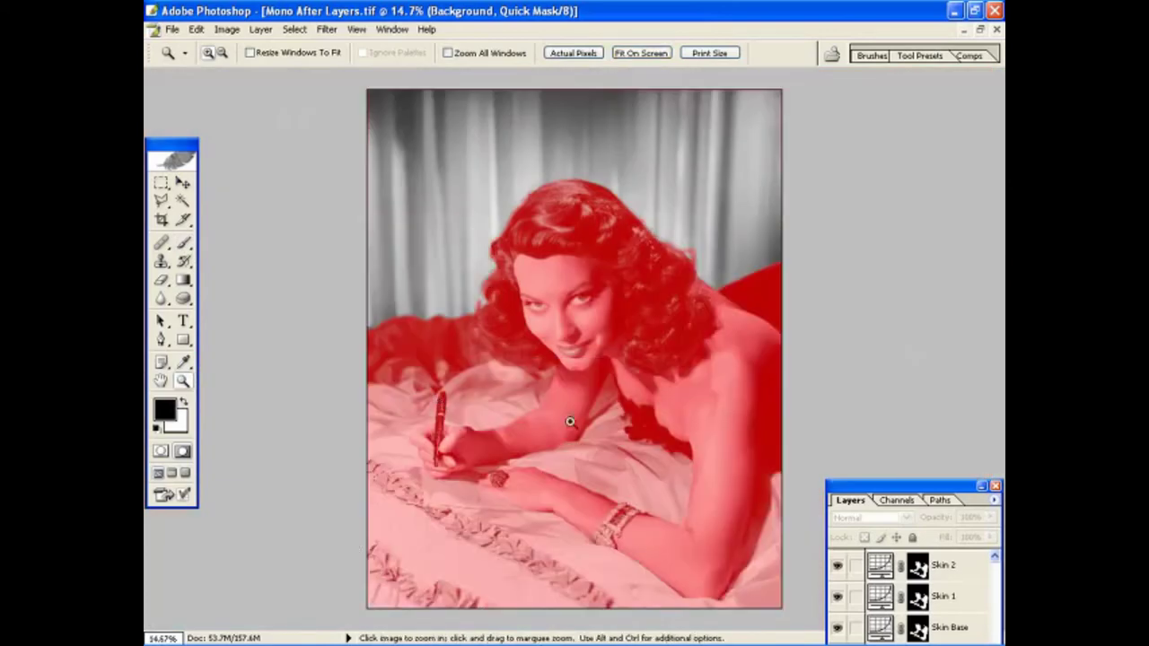
left_click(159, 453)
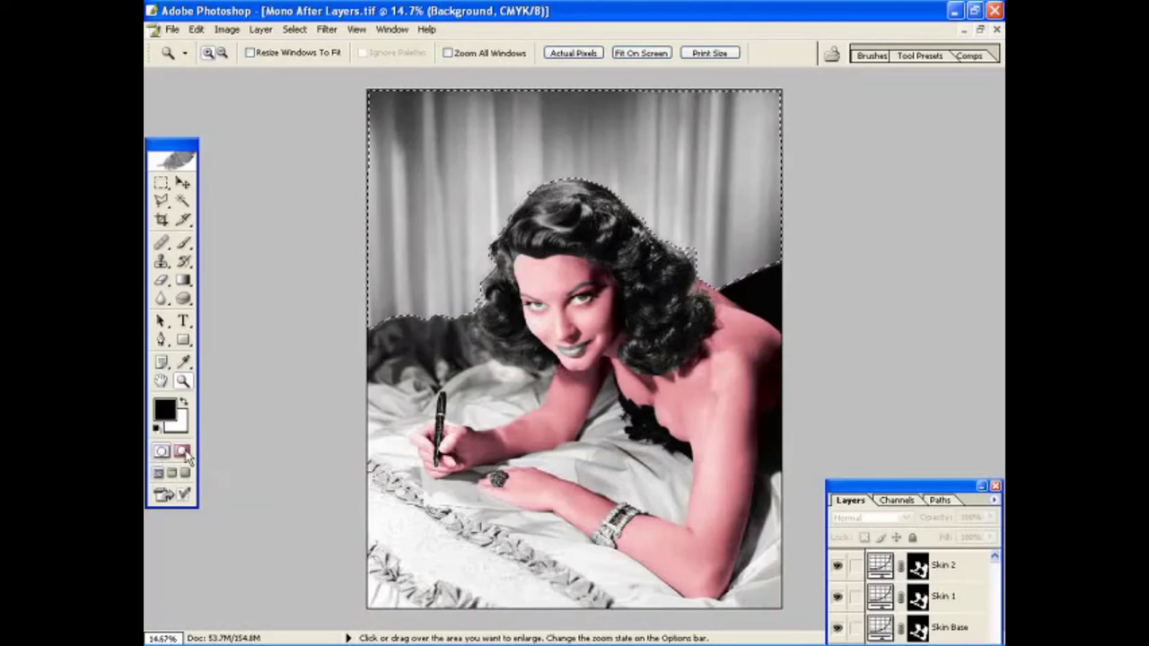
left_click(182, 452)
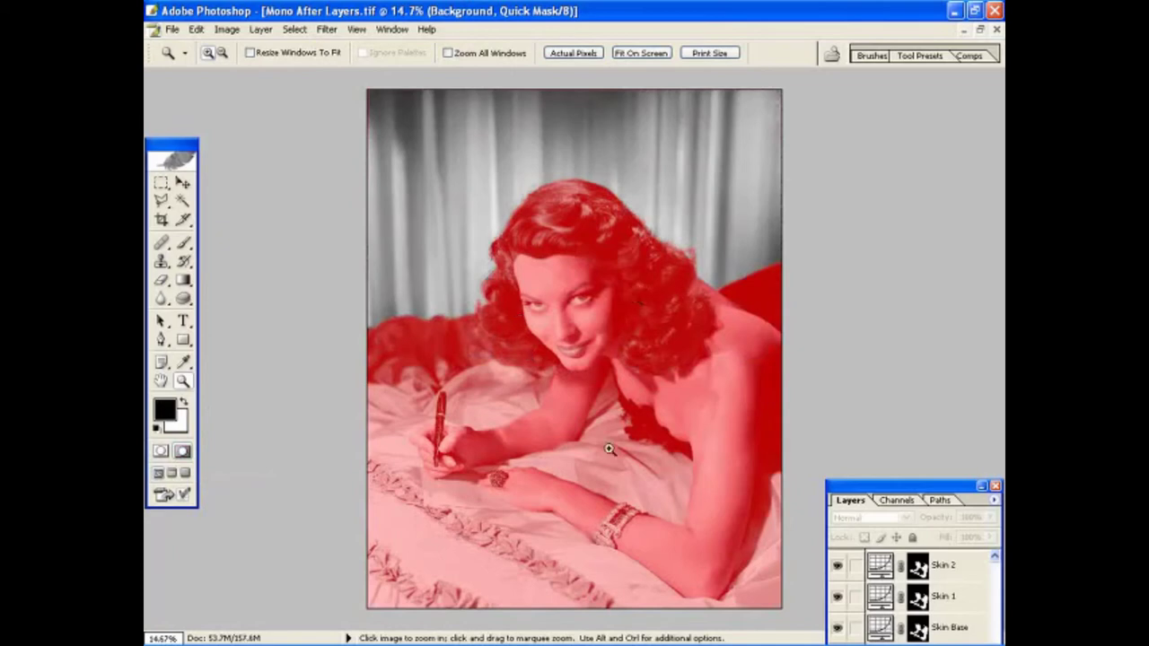
Step: Apply the last-used Gaussian Blur twice to the quick mask and convert it back to a selection
left_click(328, 30)
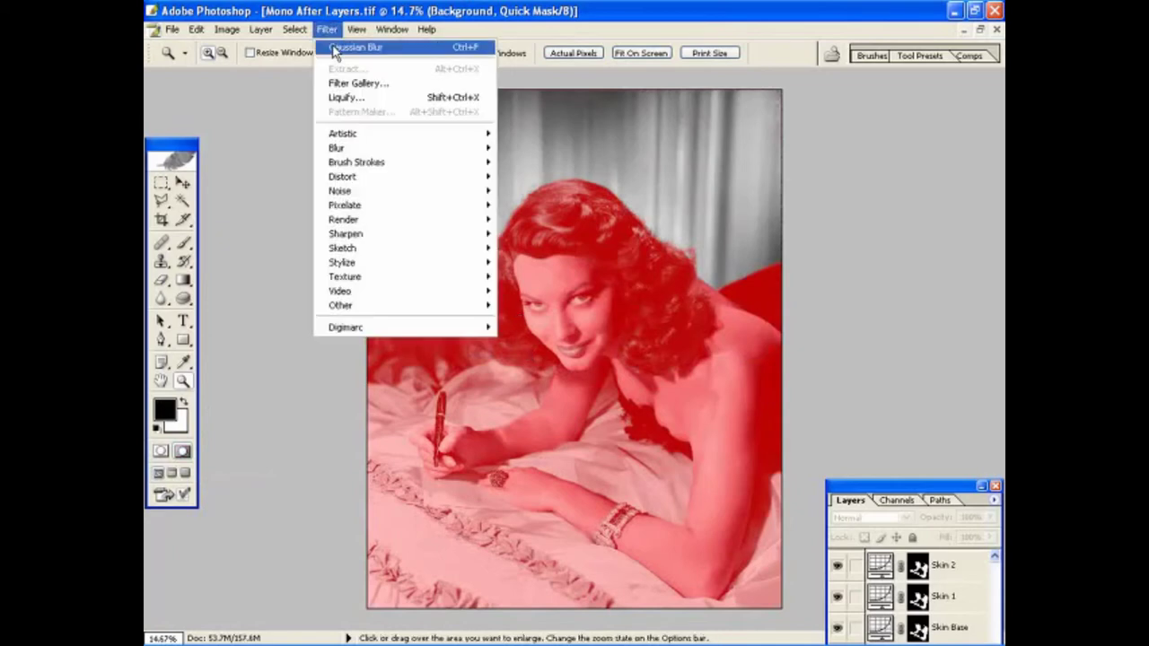
left_click(332, 47)
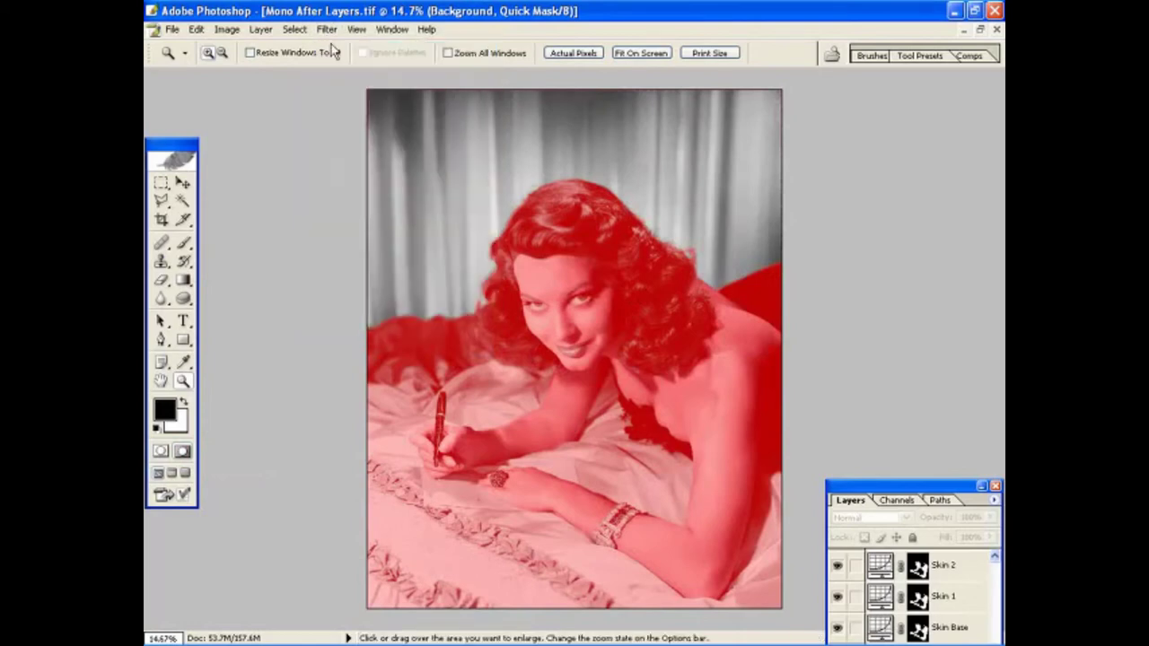
key("ctrl+f")
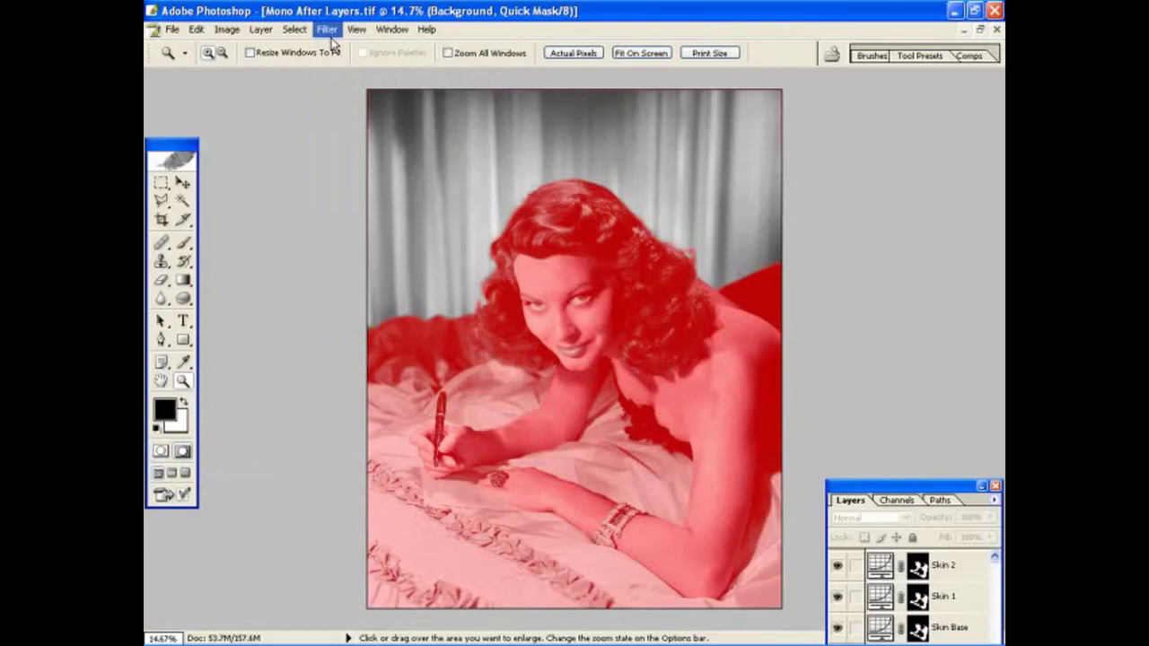
left_click(160, 453)
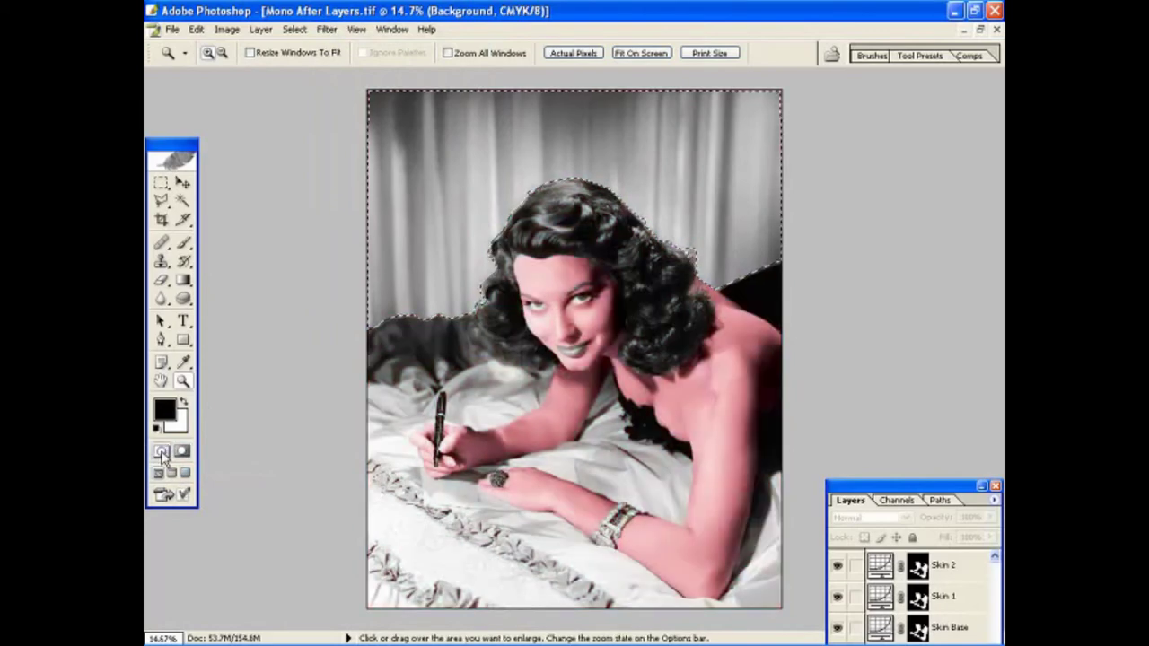
Step: Save the curtain selection as a new channel named Background
left_click(295, 30)
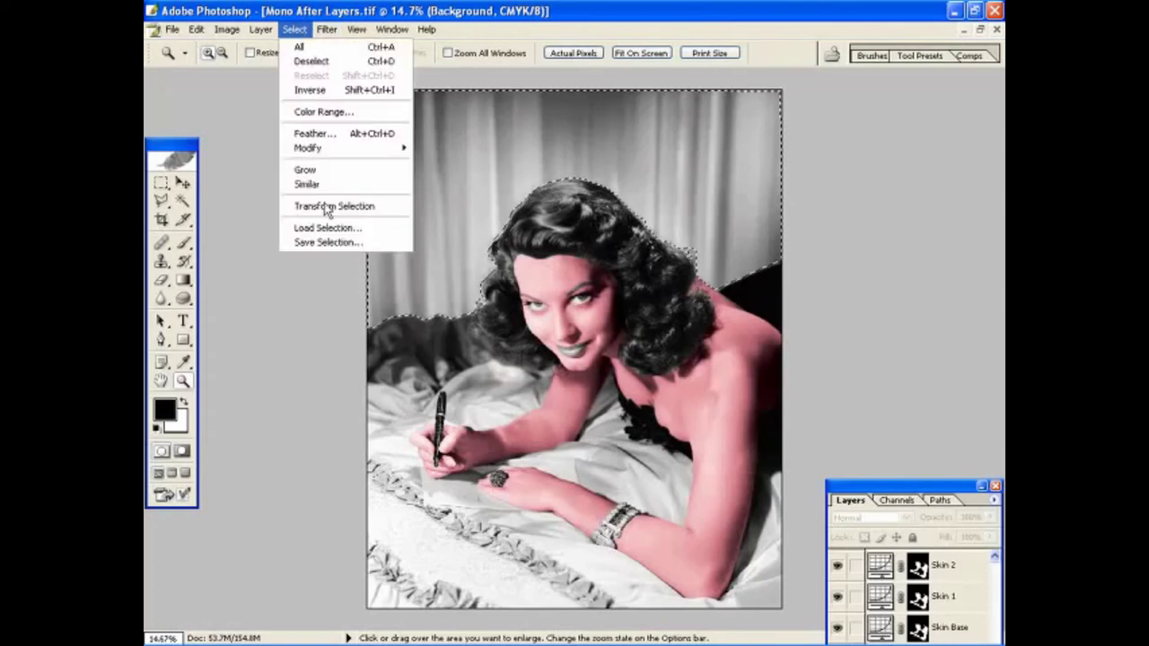
left_click(320, 244)
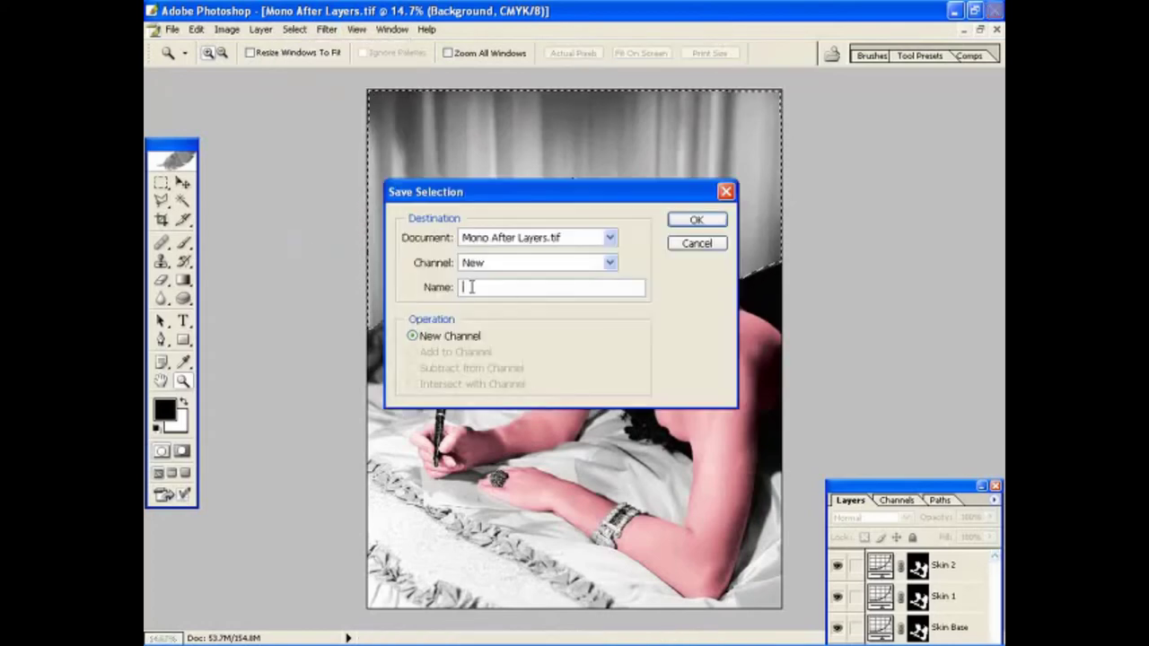
type("Ba")
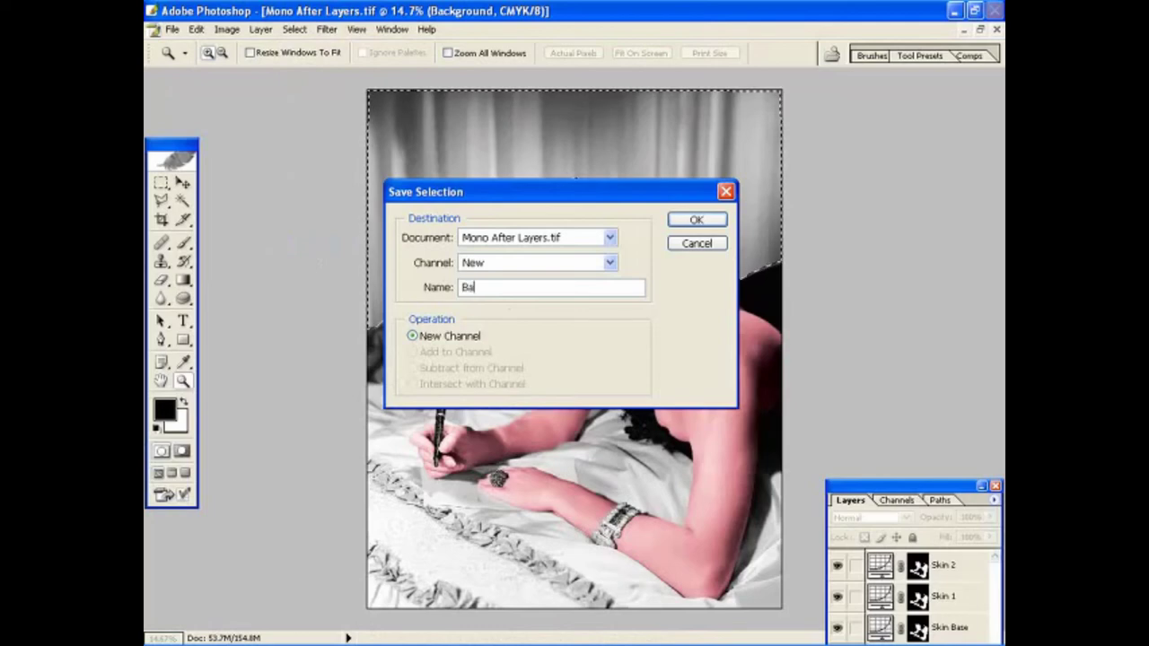
type("ckground")
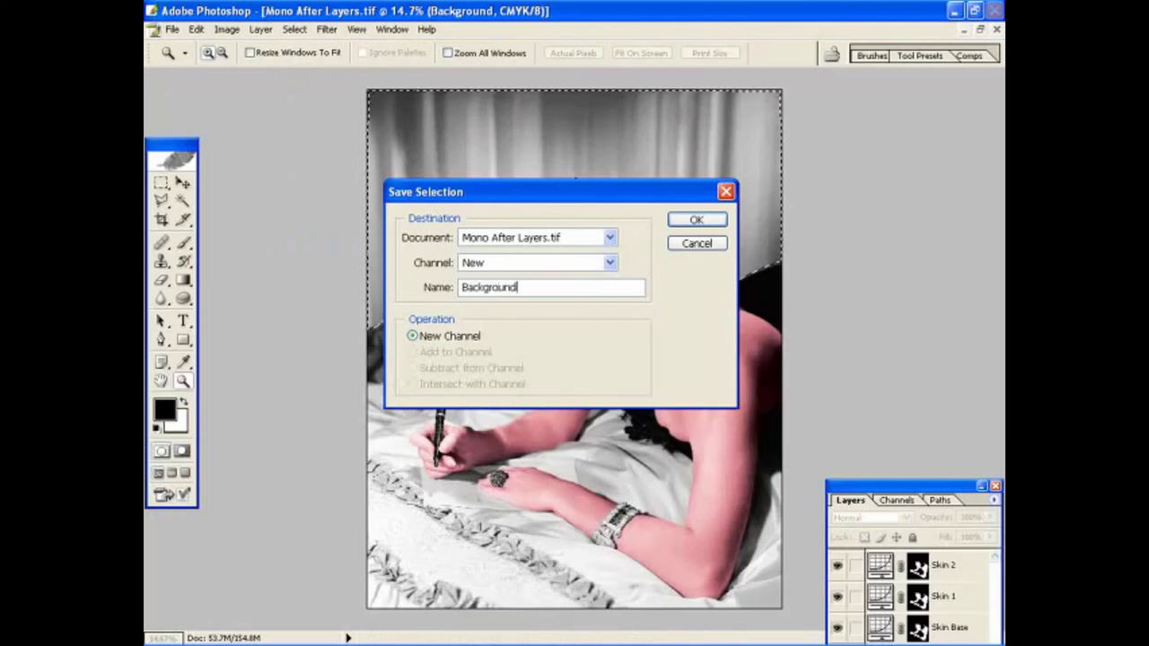
key("Return")
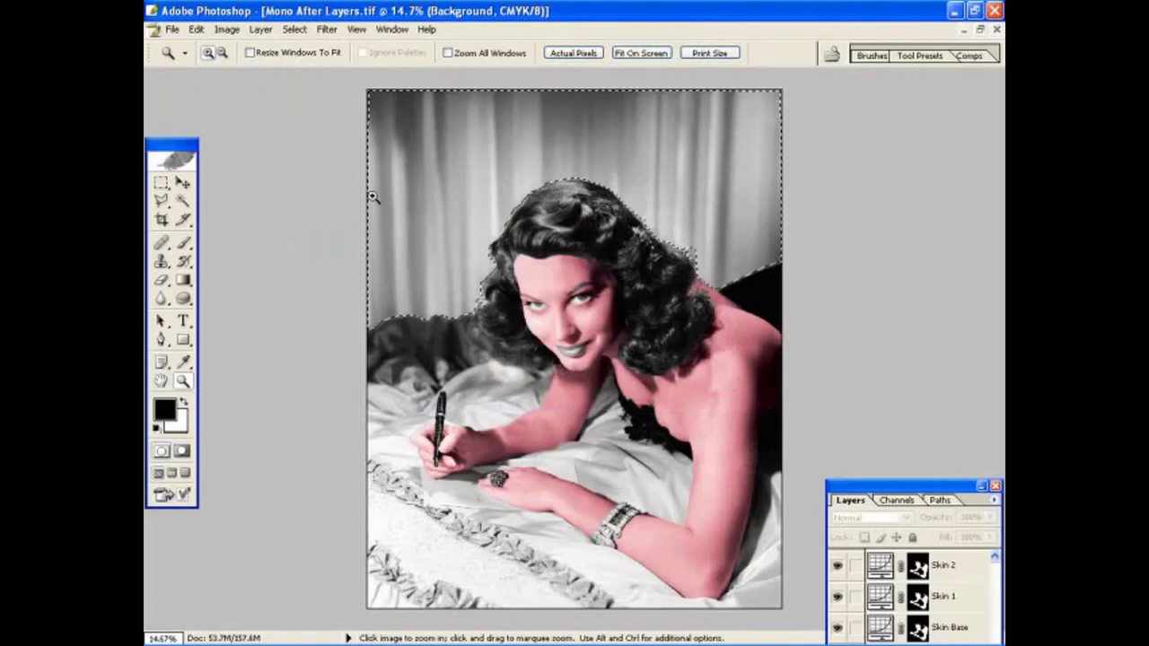
Step: Add a Curves adjustment layer named Background above the Background image layer, clipped to the previous layer
left_click_drag(897, 486, 898, 312)
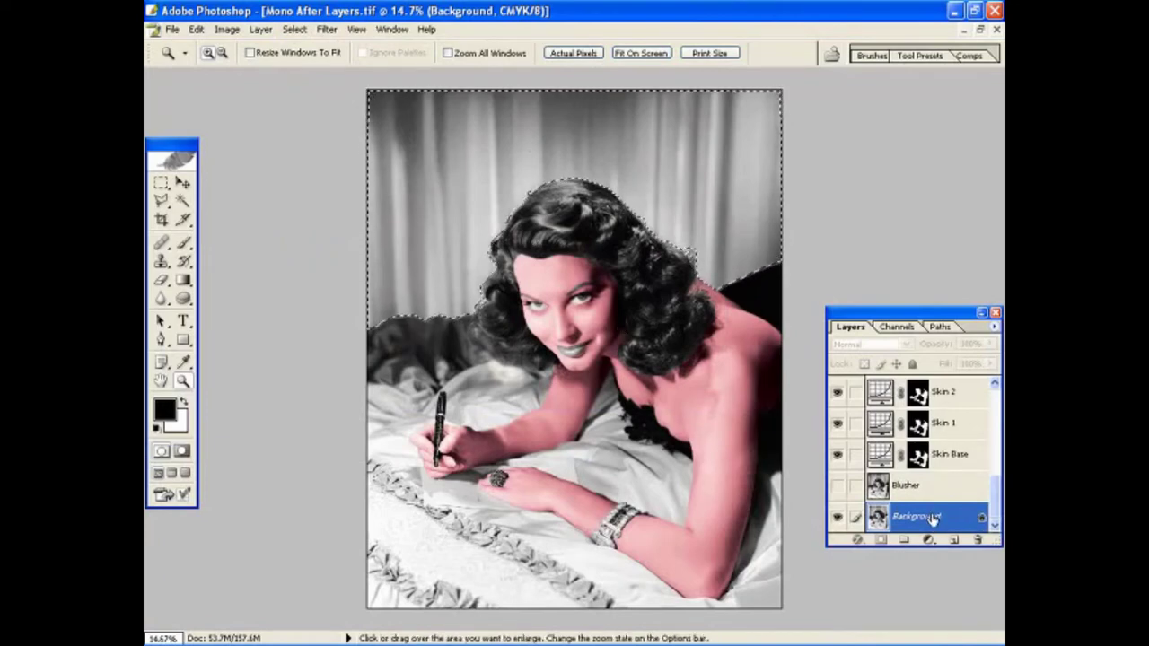
left_click(260, 31)
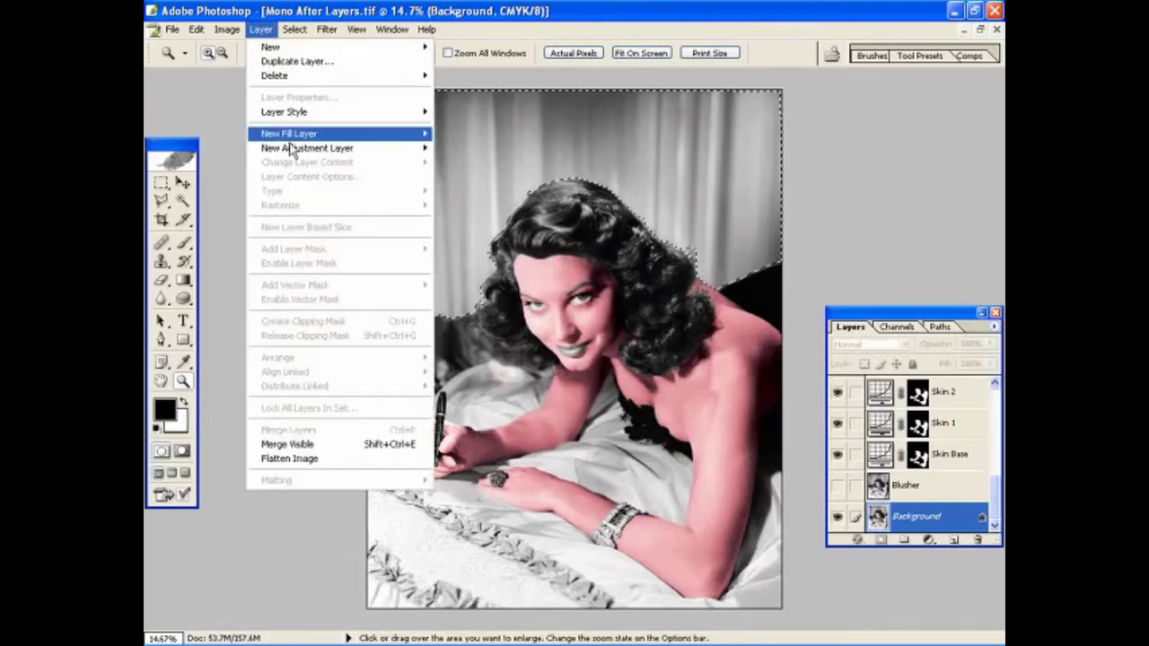
mouse_move(289, 154)
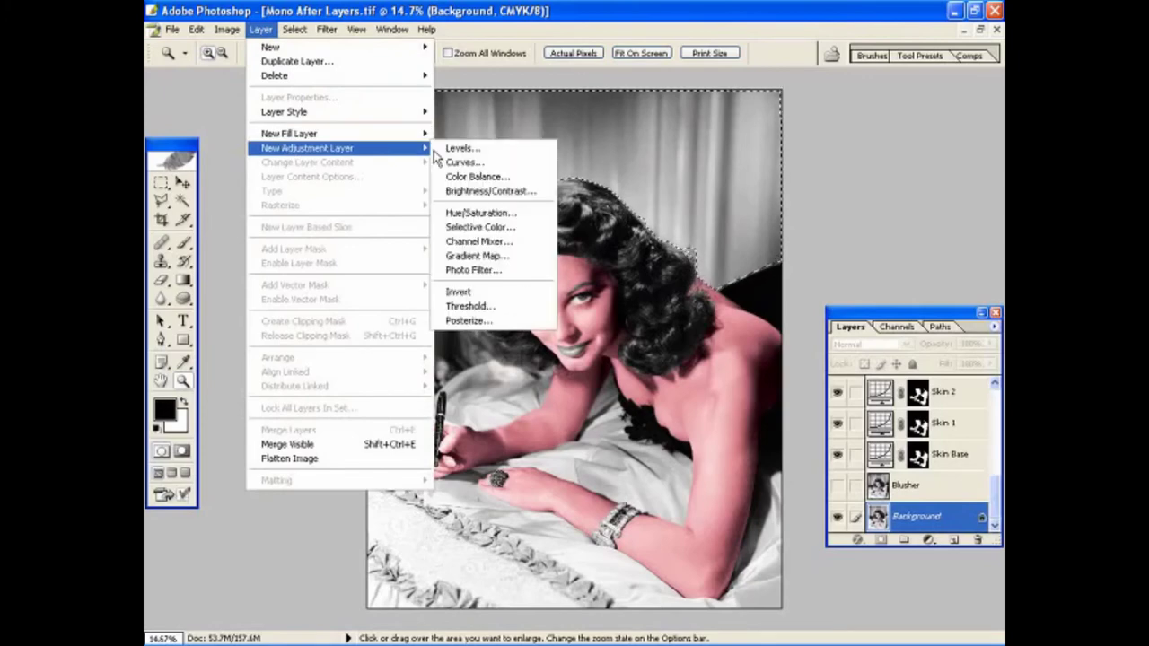
left_click(464, 162)
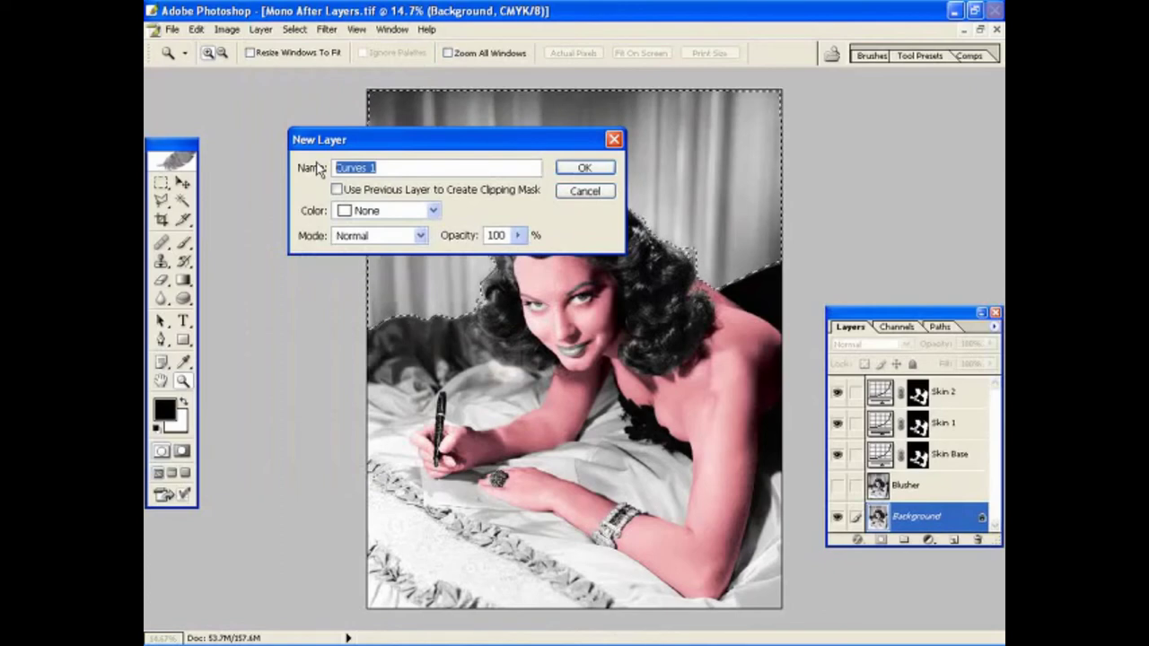
type("Bs")
key("BackSpace")
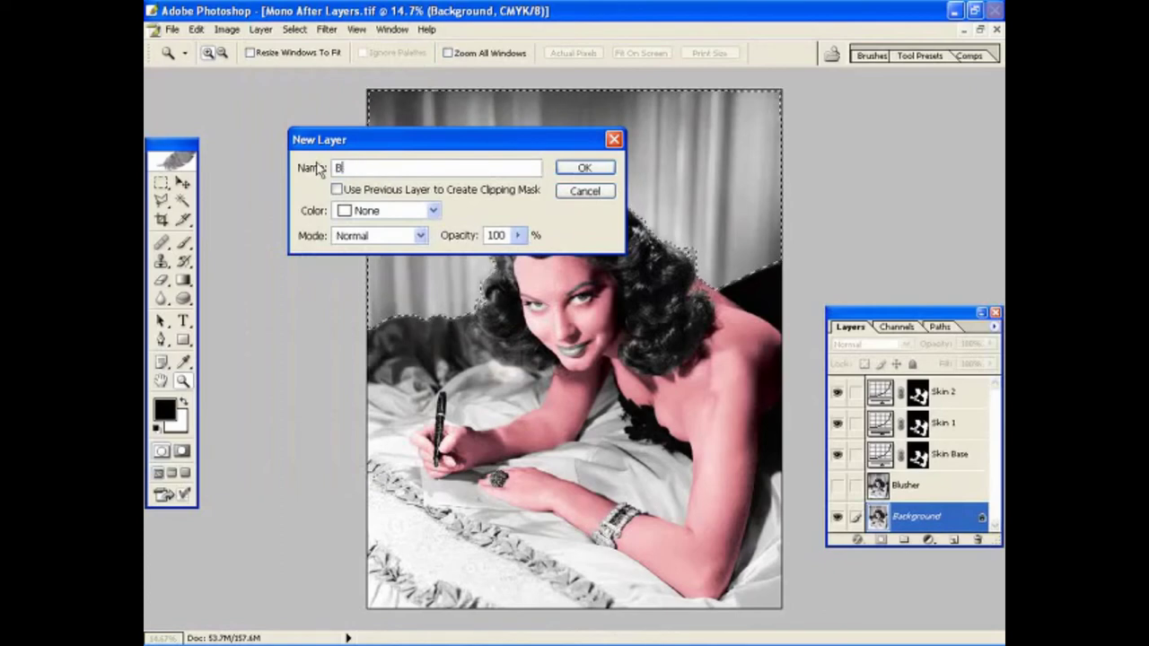
type("ackground")
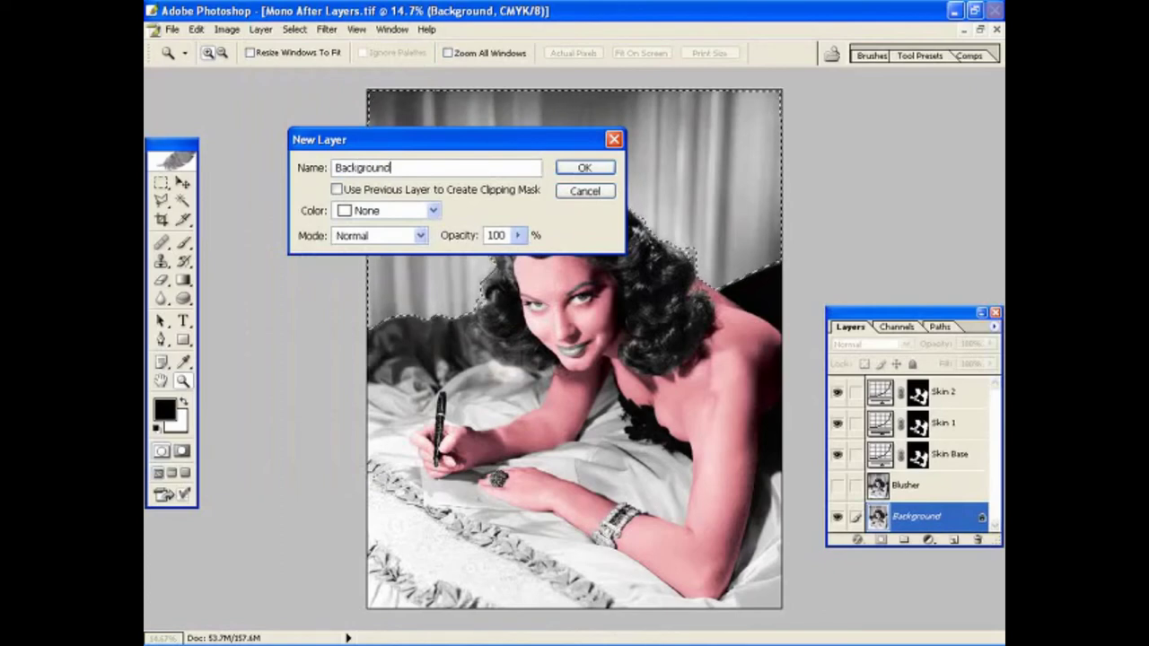
left_click(336, 190)
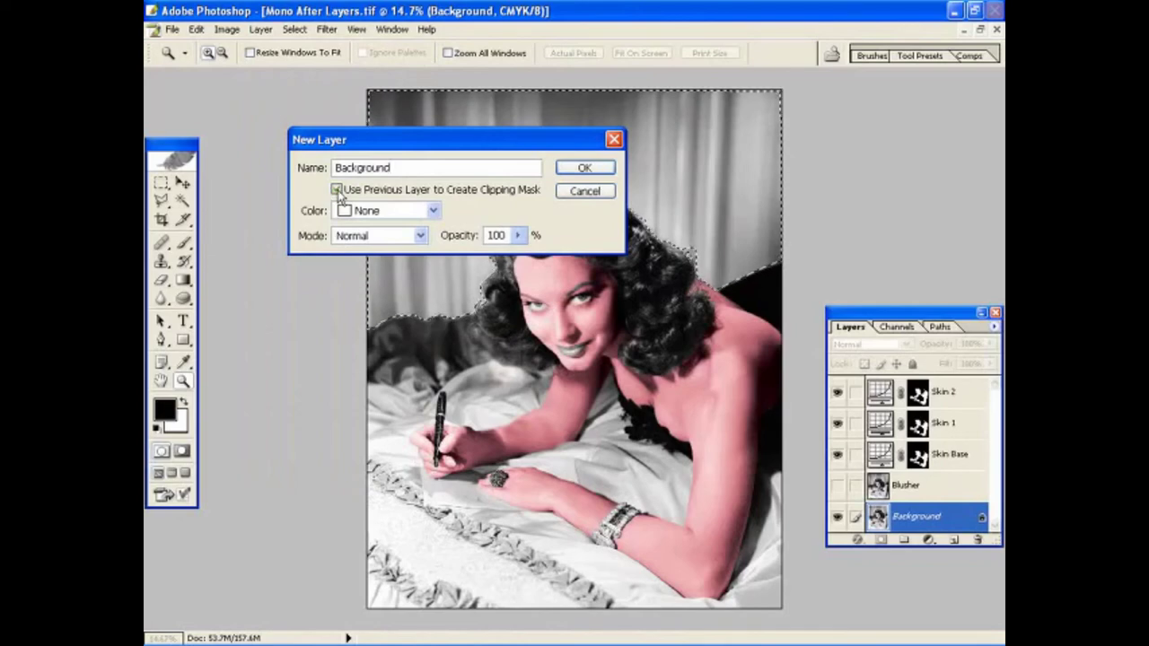
left_click(584, 169)
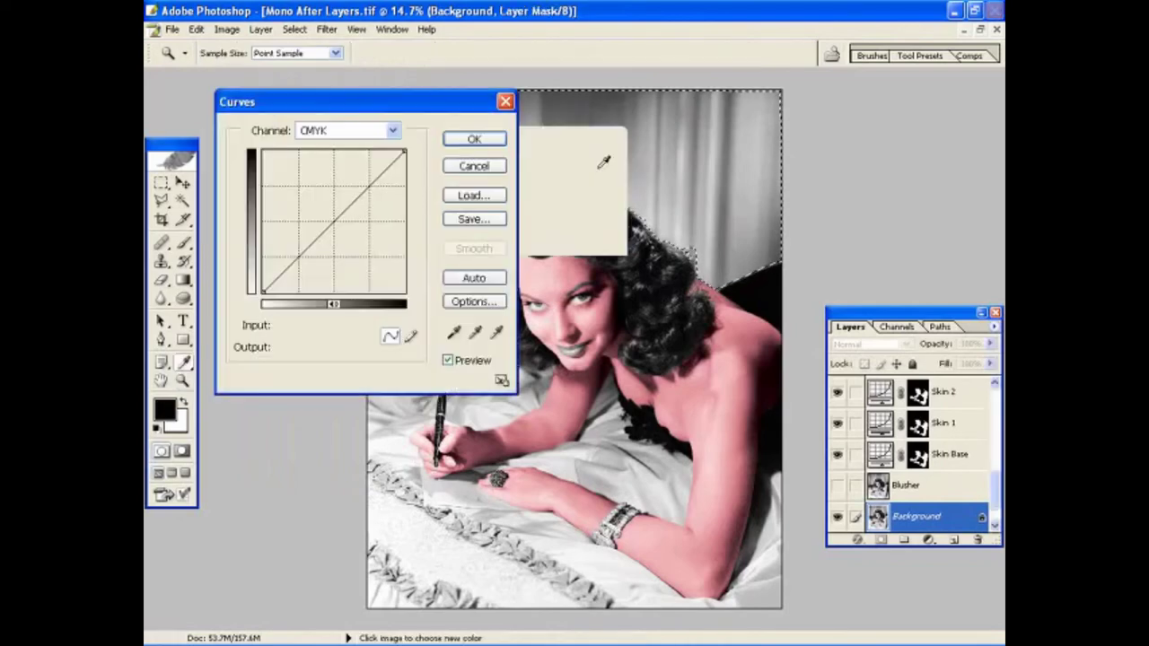
Step: Lower the cyan curve for the curtain to input 55%, output 47%
left_click_drag(325, 109, 637, 316)
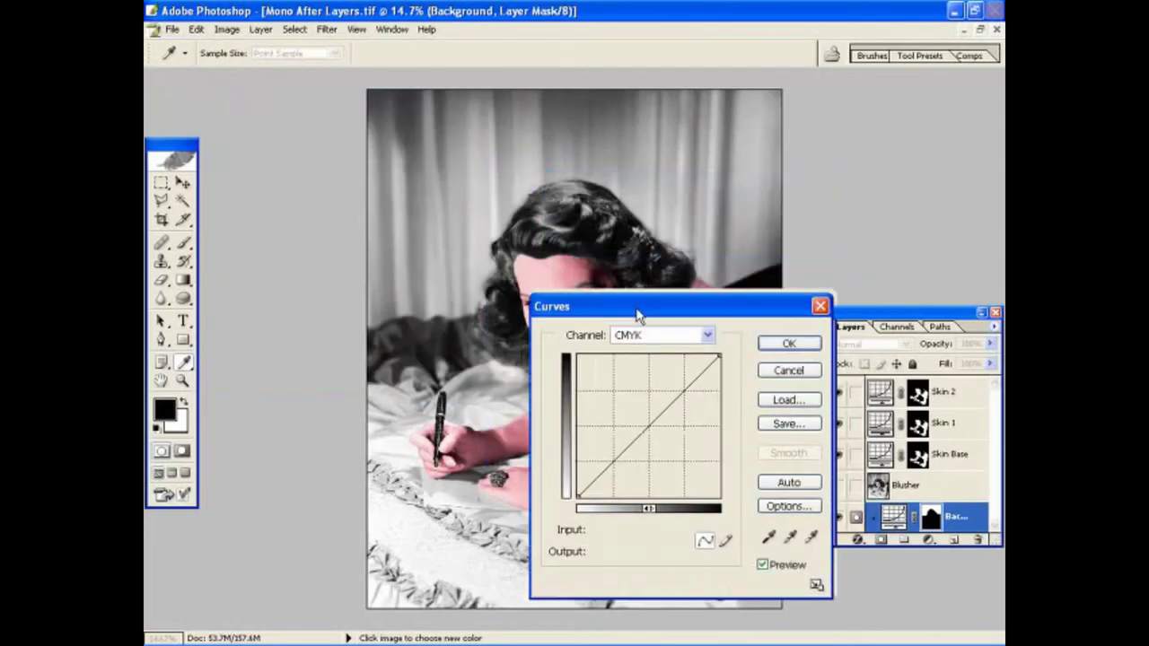
left_click(707, 339)
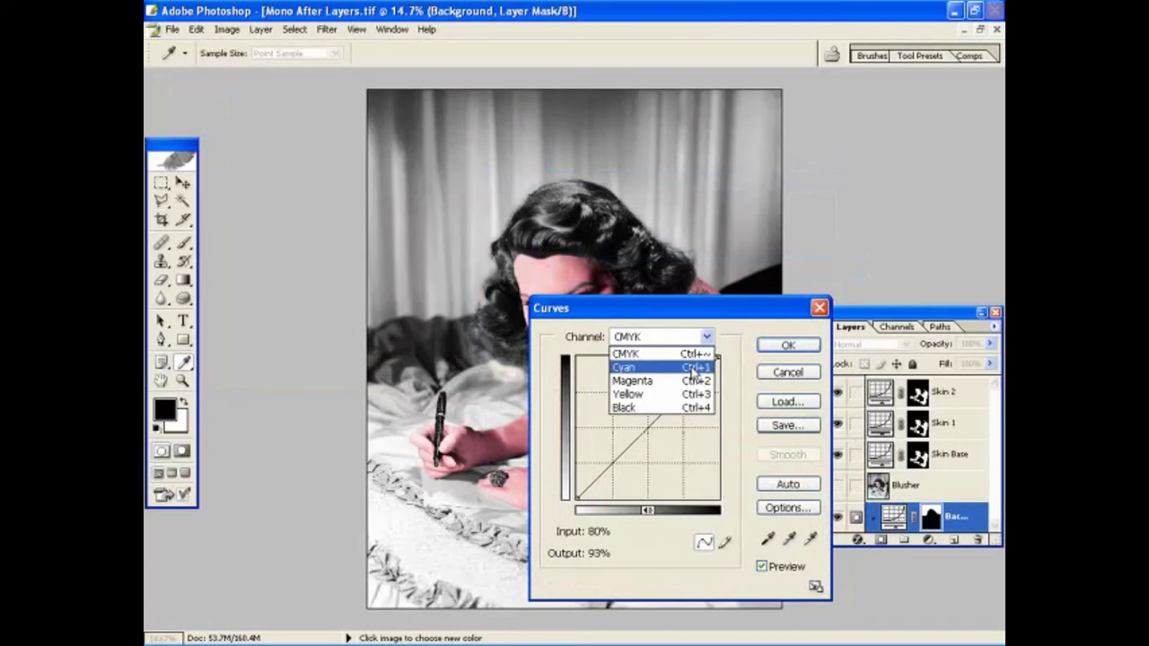
left_click(693, 370)
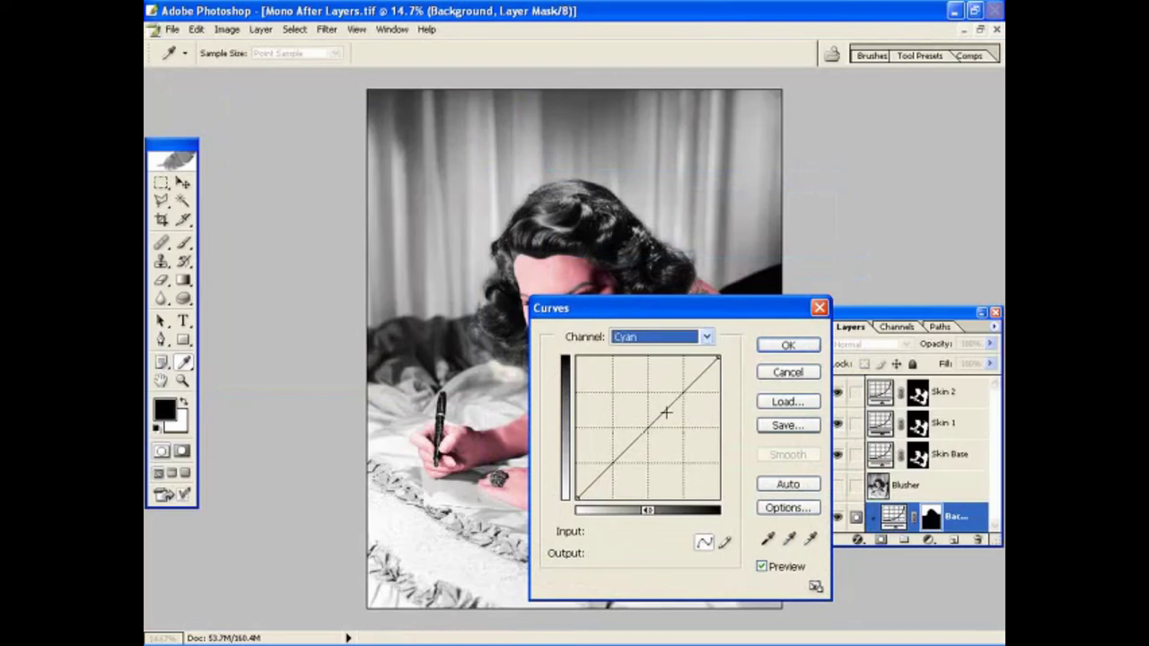
mouse_move(645, 428)
left_mouse_down()
mouse_move(628, 414)
mouse_move(655, 432)
left_mouse_up()
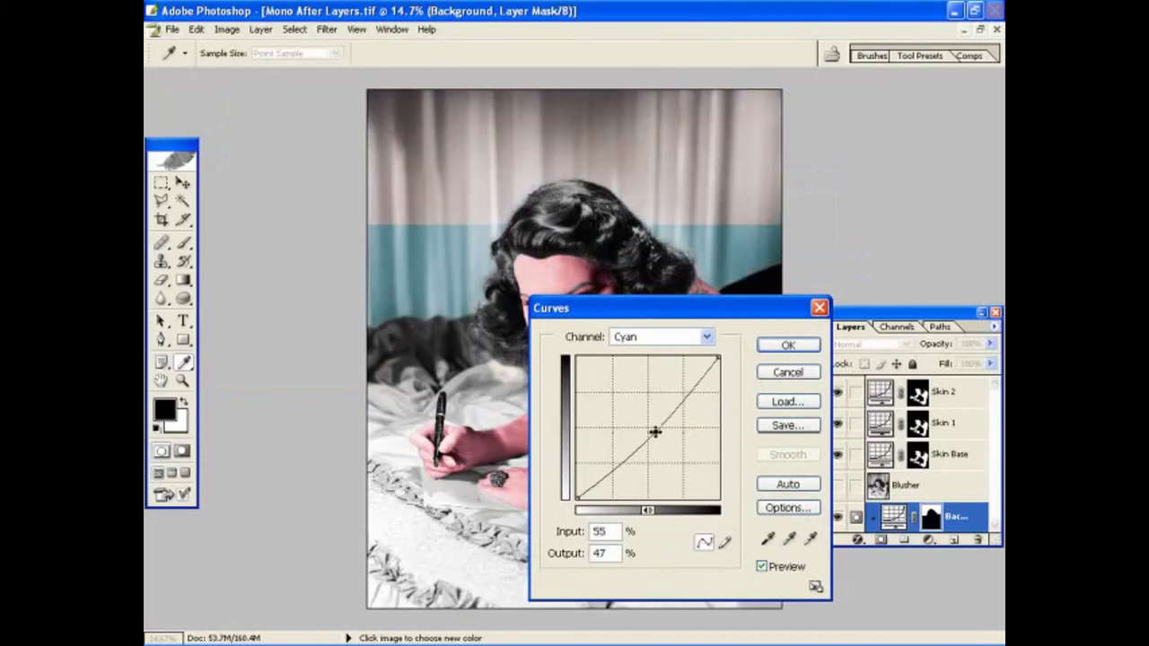
Step: Raise the magenta curve for the curtain to input 40%, output 62%
left_click(706, 336)
left_click(687, 384)
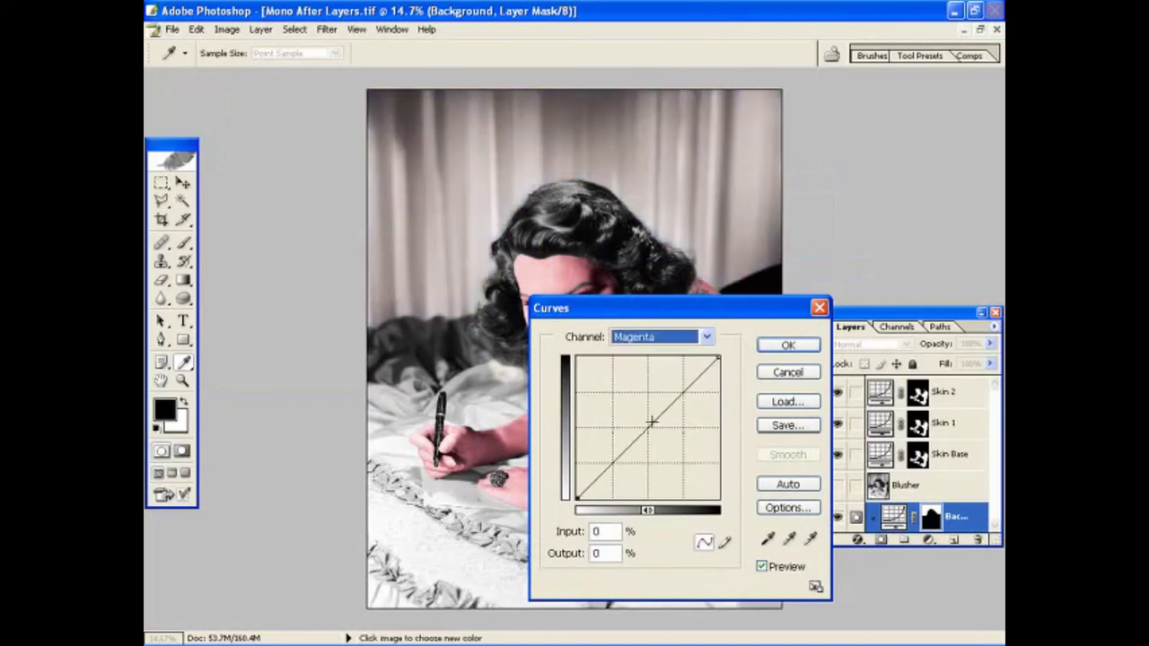
left_click_drag(649, 423, 633, 411)
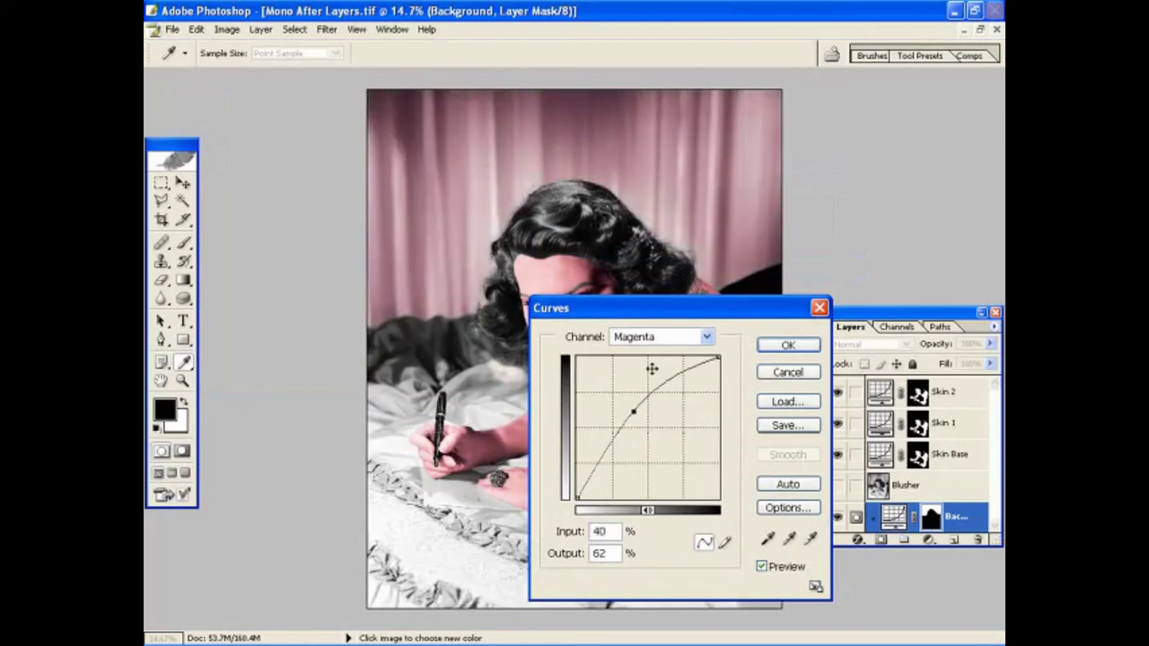
Step: Lower the yellow curve for the curtain to input 60%, output 40%
left_click(704, 335)
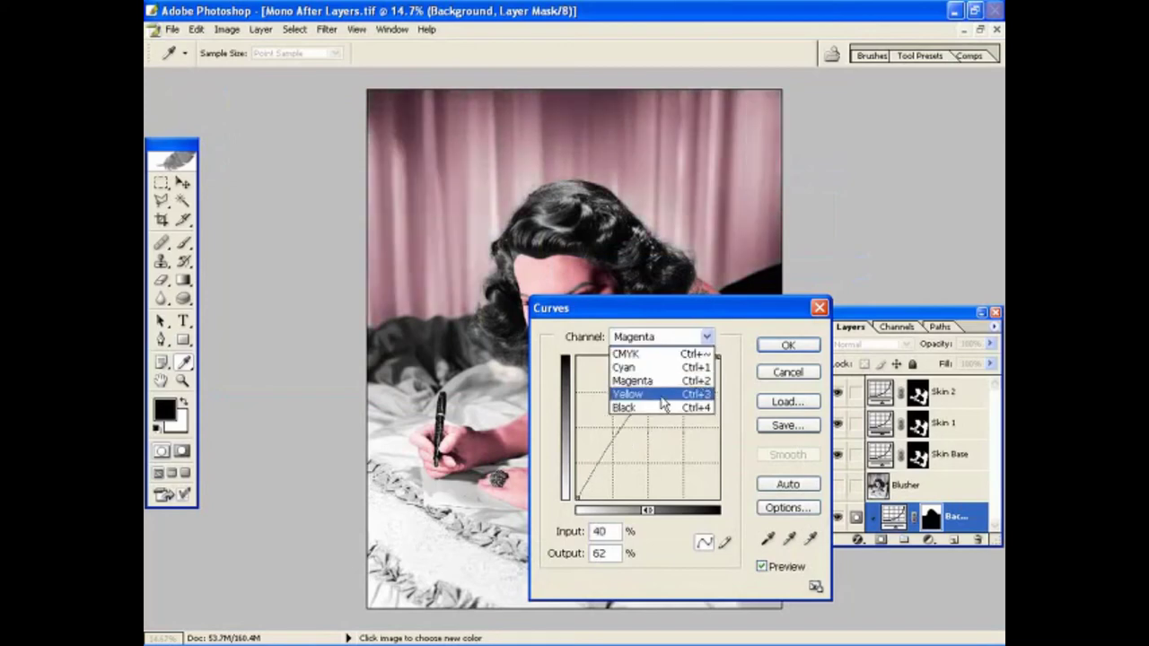
left_click(664, 398)
left_click_drag(648, 428, 662, 441)
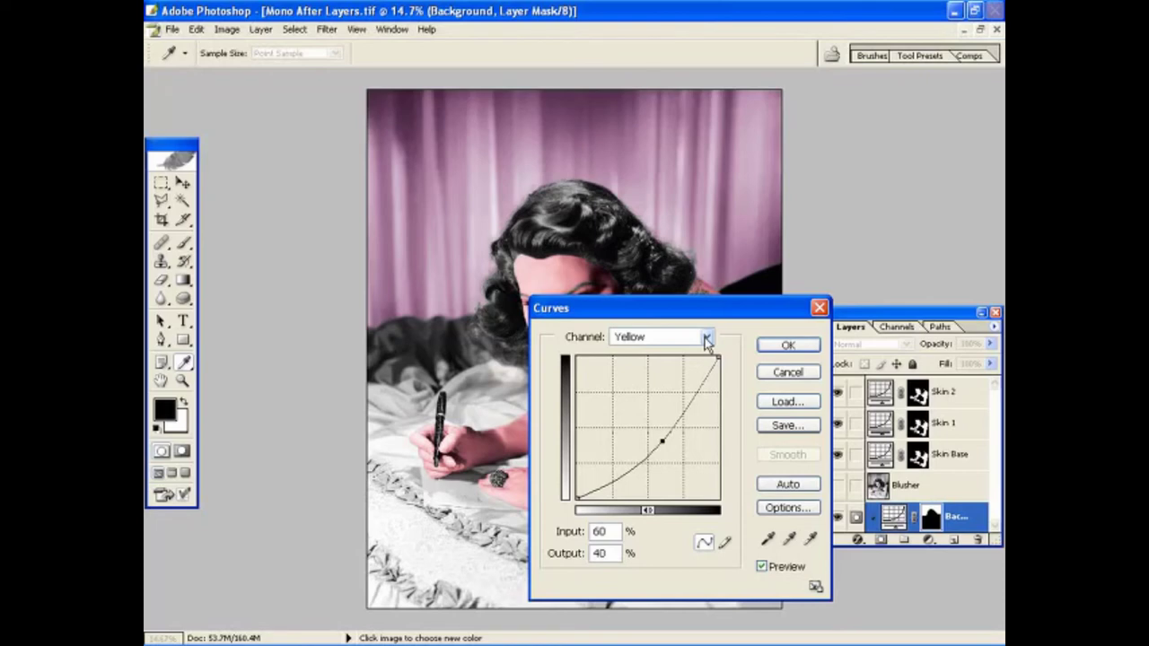
Step: Raise the yellow curve for the curtain to input 39%, output 60%
left_click(706, 337)
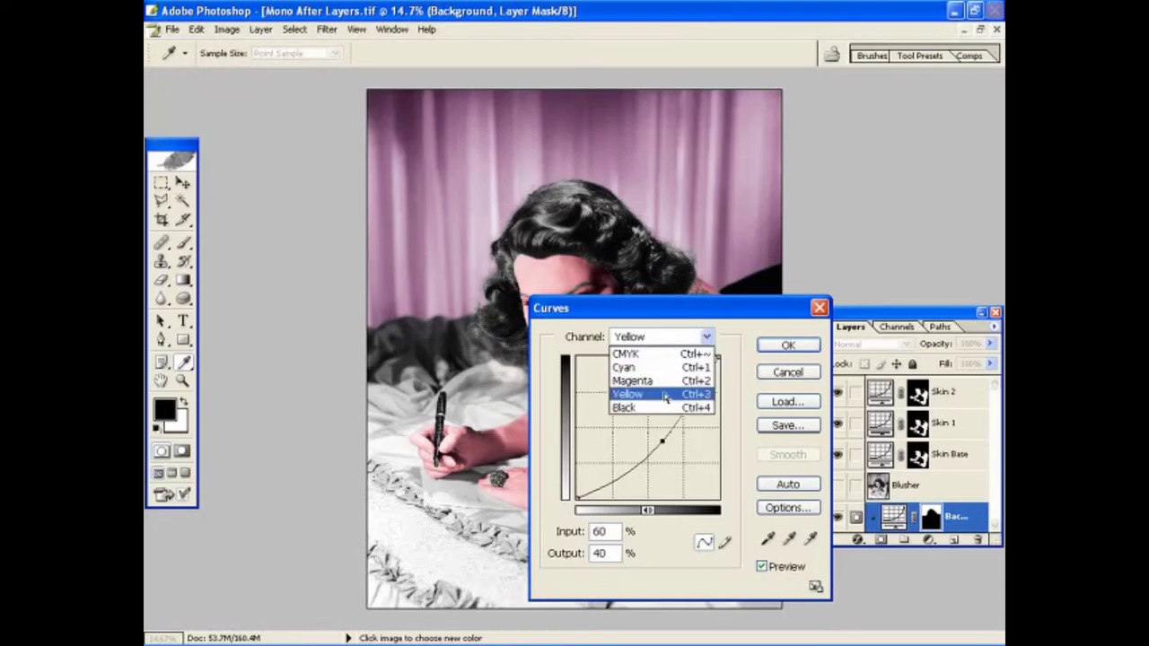
left_click(664, 397)
left_click_drag(656, 440, 633, 413)
Step: Reduce the boost on the curtain's magenta curve to input 47%, output 54%
left_click(708, 337)
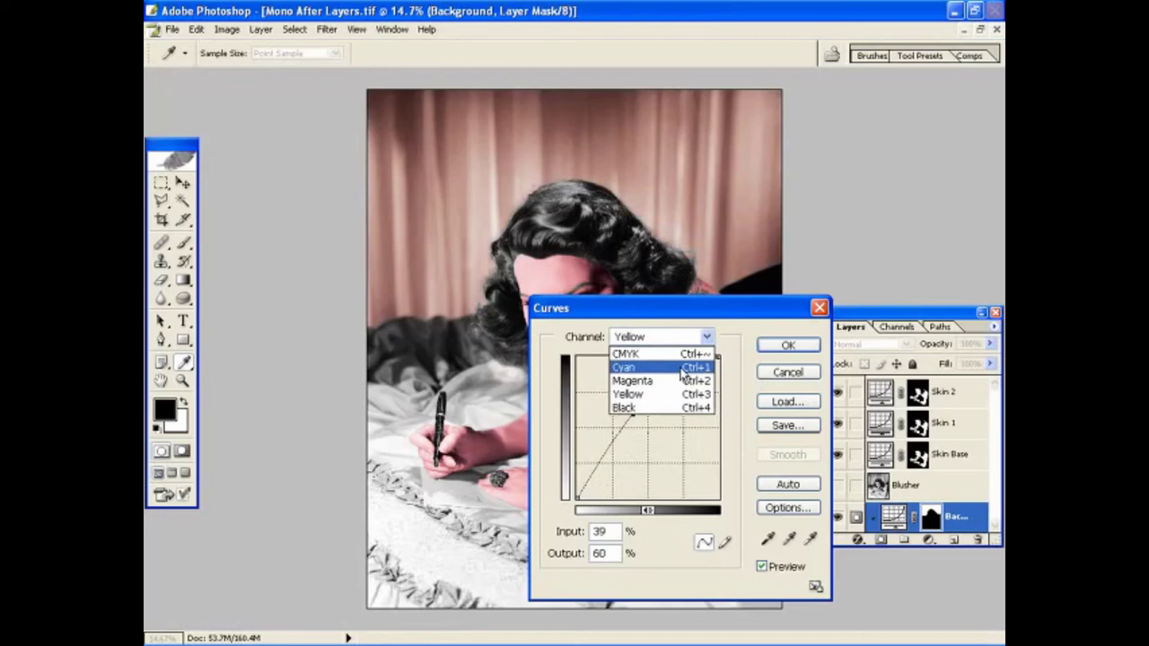
left_click(668, 382)
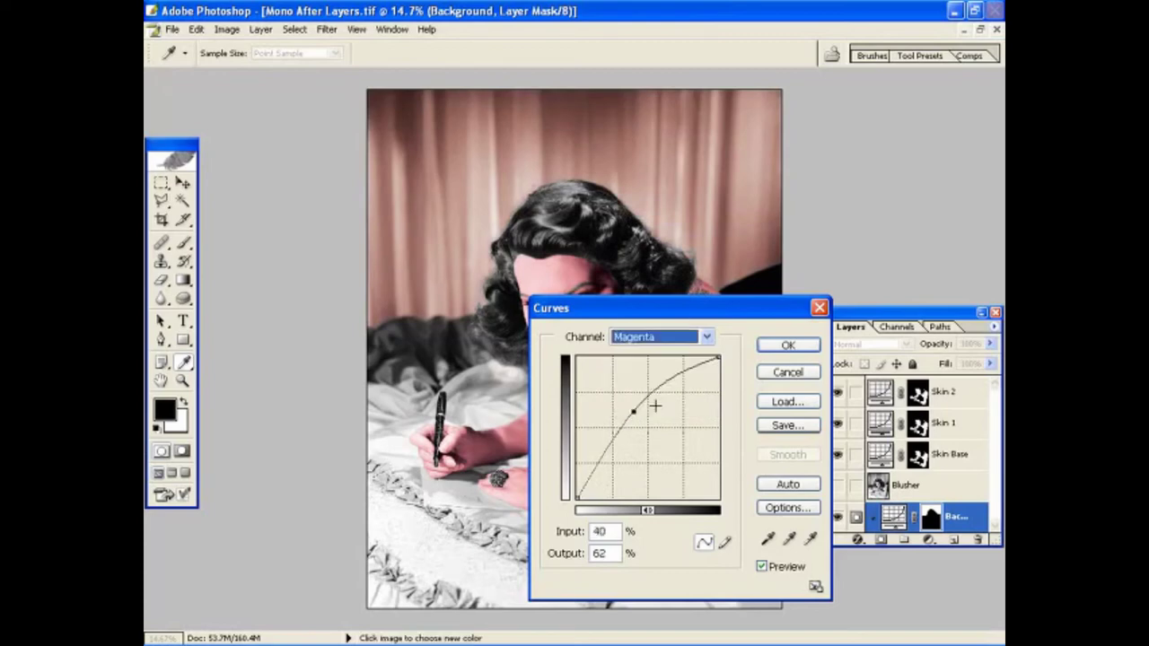
left_click(644, 409)
mouse_move(643, 408)
left_mouse_down()
mouse_move(659, 408)
mouse_move(643, 421)
left_mouse_up()
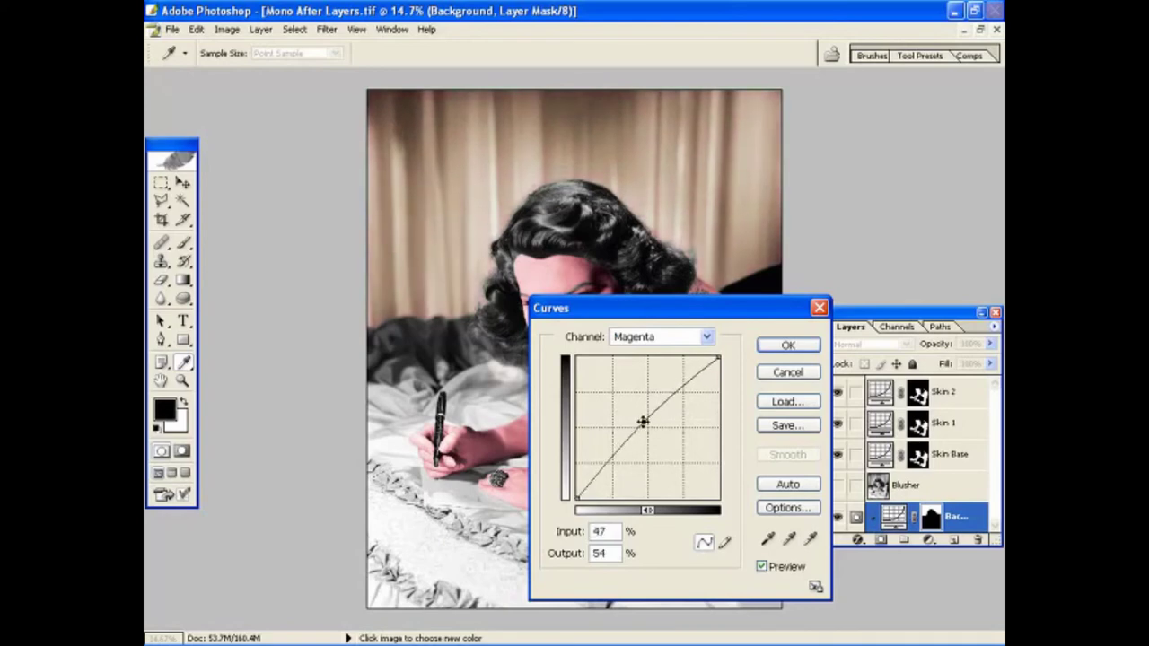
Step: Raise the black curve of the curtain's Background adjustment to about input 47%, output 61%
left_click_drag(663, 317, 501, 323)
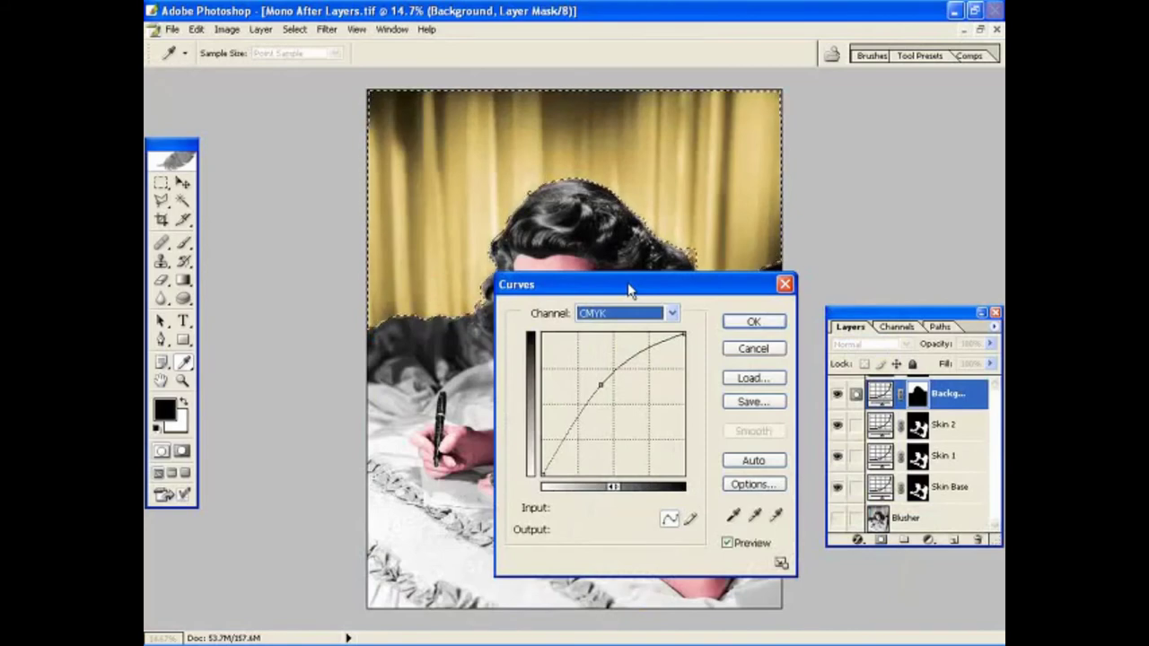
left_click_drag(628, 289, 697, 298)
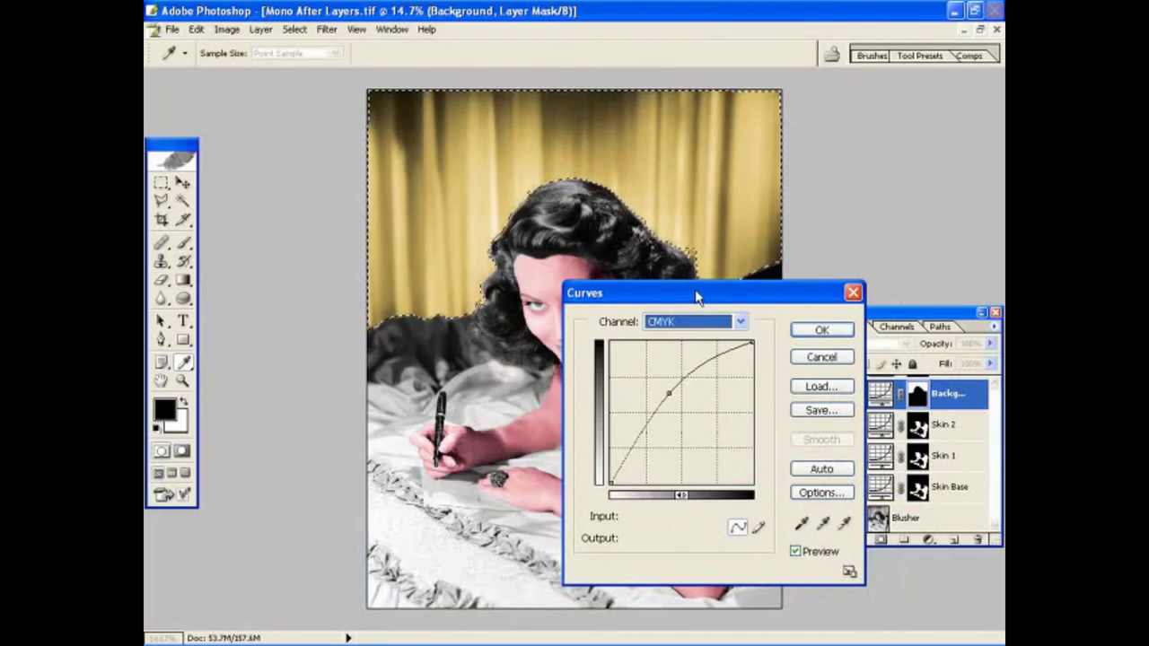
left_click(740, 321)
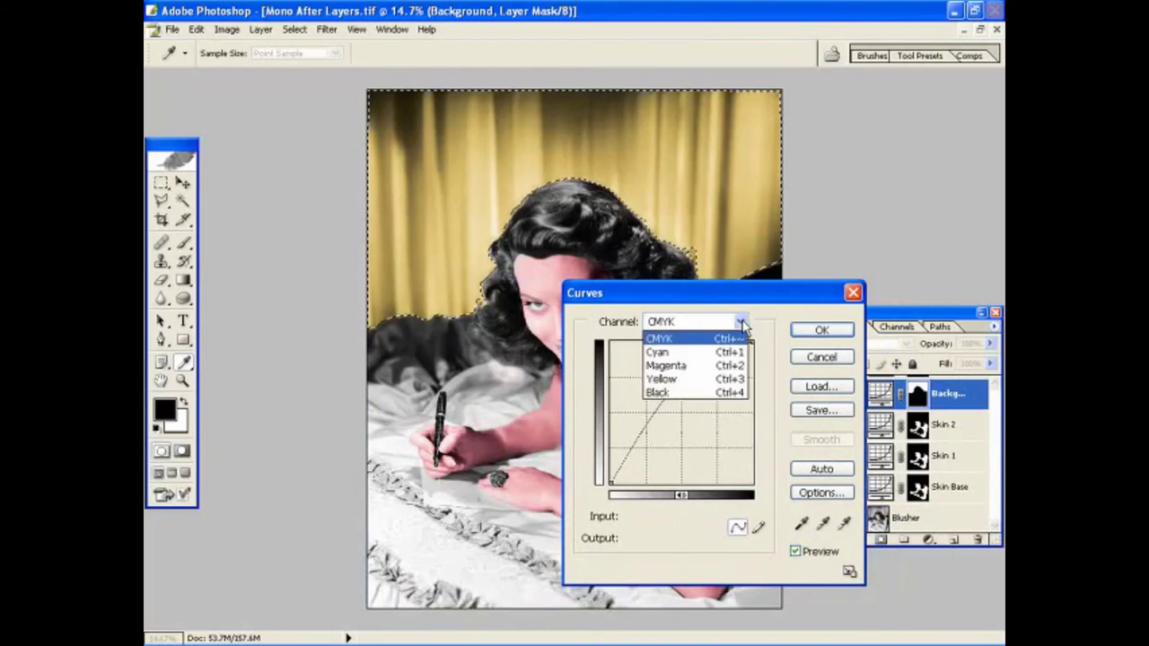
left_click(699, 396)
mouse_move(682, 411)
left_mouse_down()
mouse_move(710, 413)
mouse_move(676, 396)
left_mouse_up()
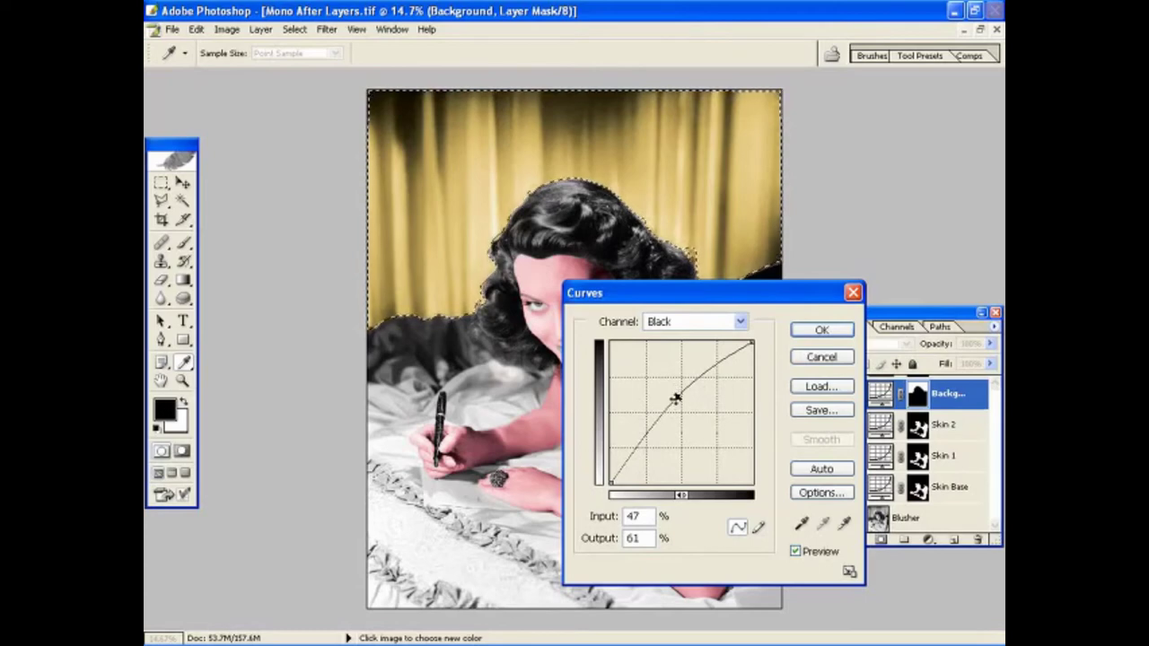
left_click_drag(676, 397, 676, 399)
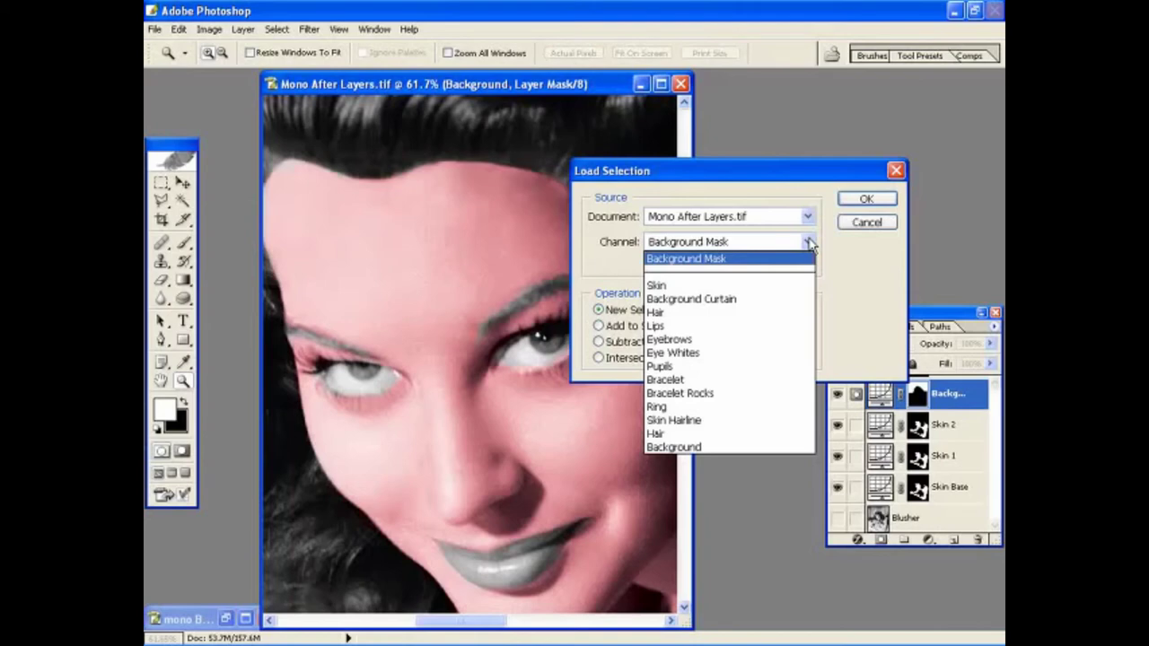
Step: Load the saved Eye Whites channel of Mono After Layers.tif as a new selection
left_click(749, 359)
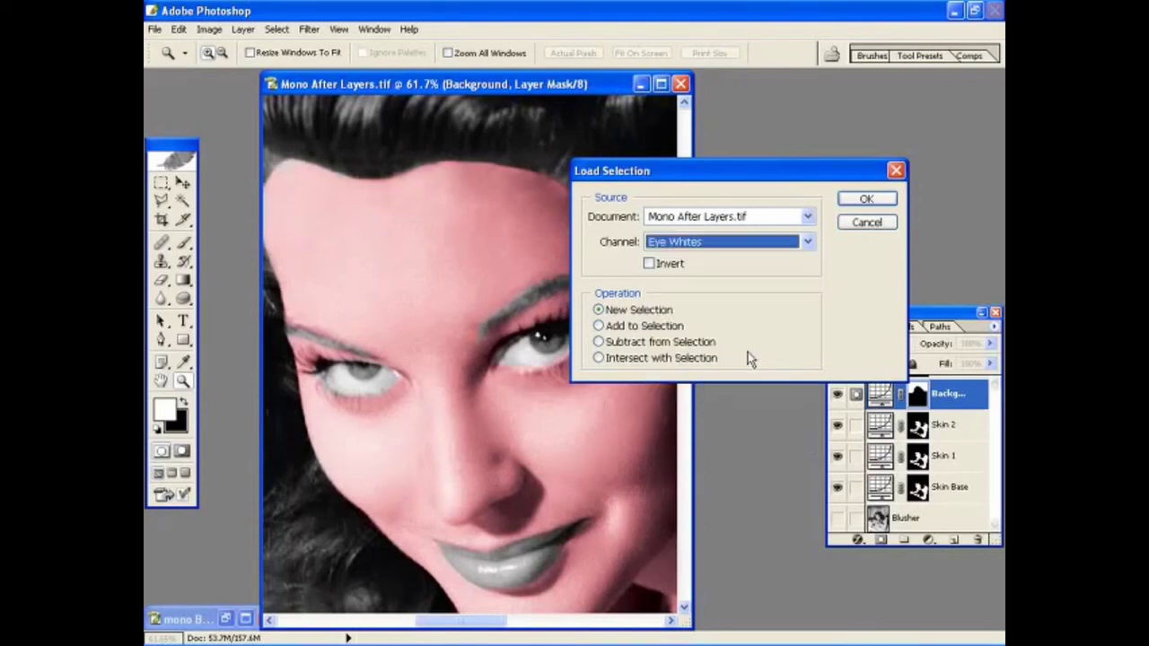
left_click(877, 198)
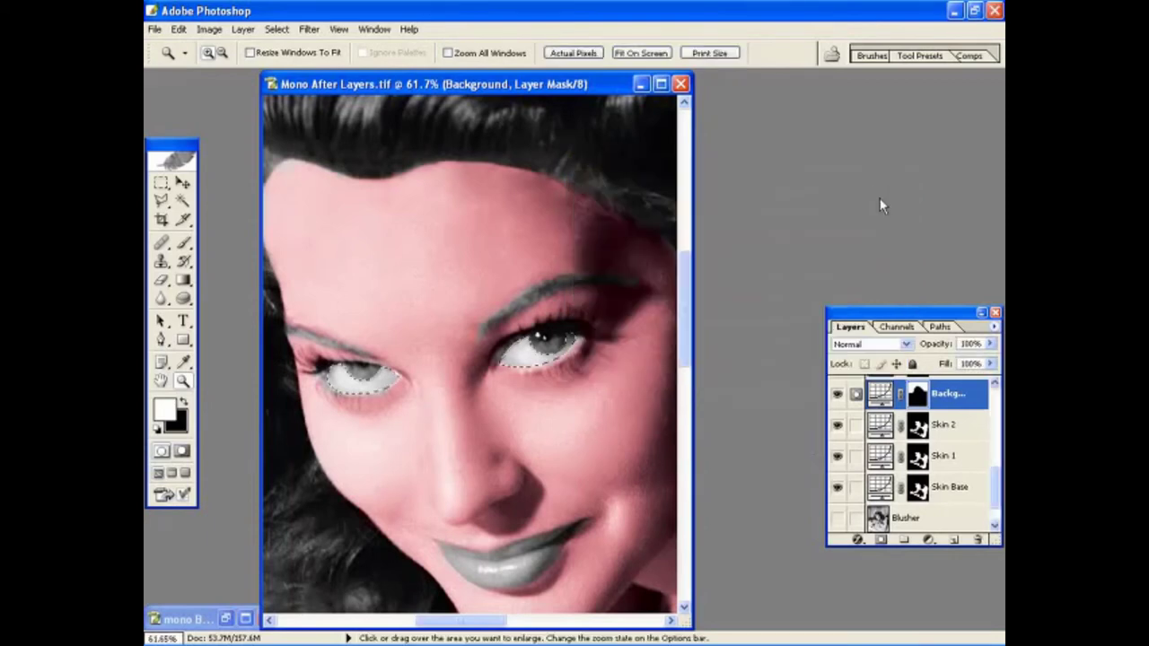
left_click(513, 369)
left_click(506, 361)
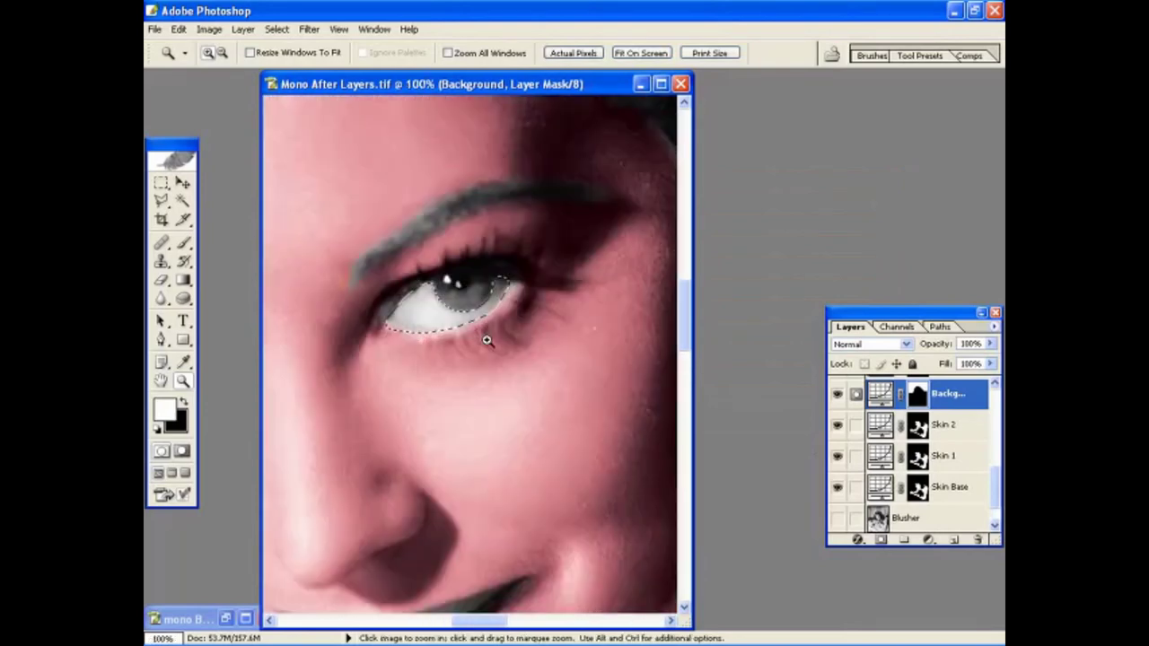
left_click(487, 341)
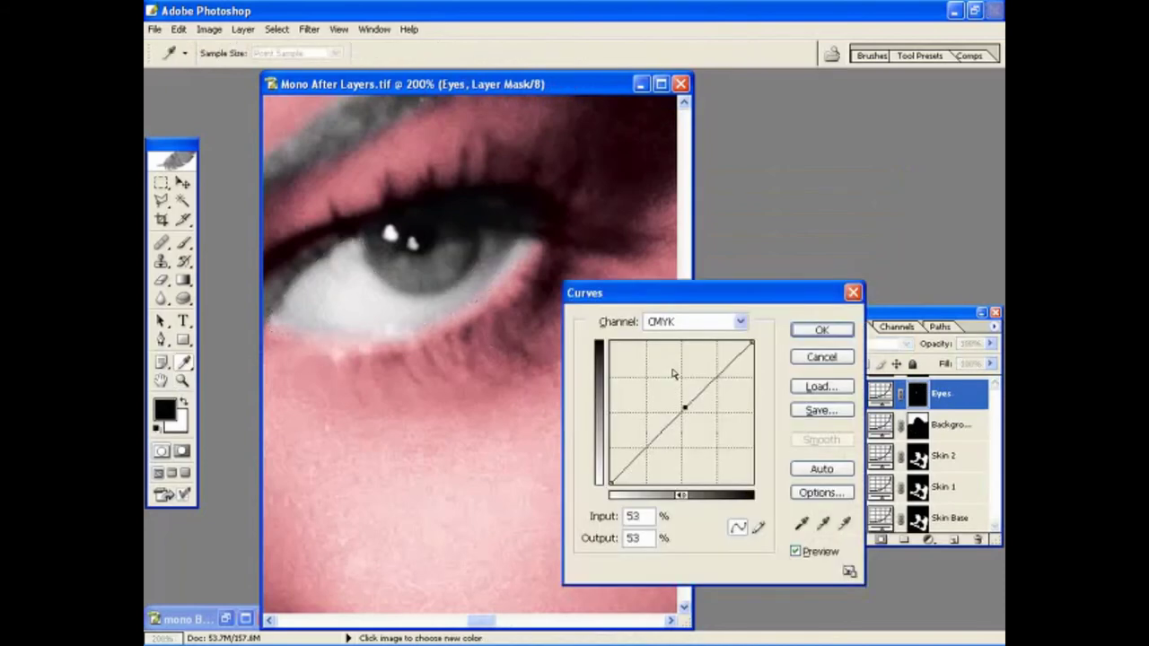
Step: Raise the composite CMYK curve of the Eyes adjustment layer to about input 47%, output 56% and apply it
left_click_drag(652, 308, 681, 195)
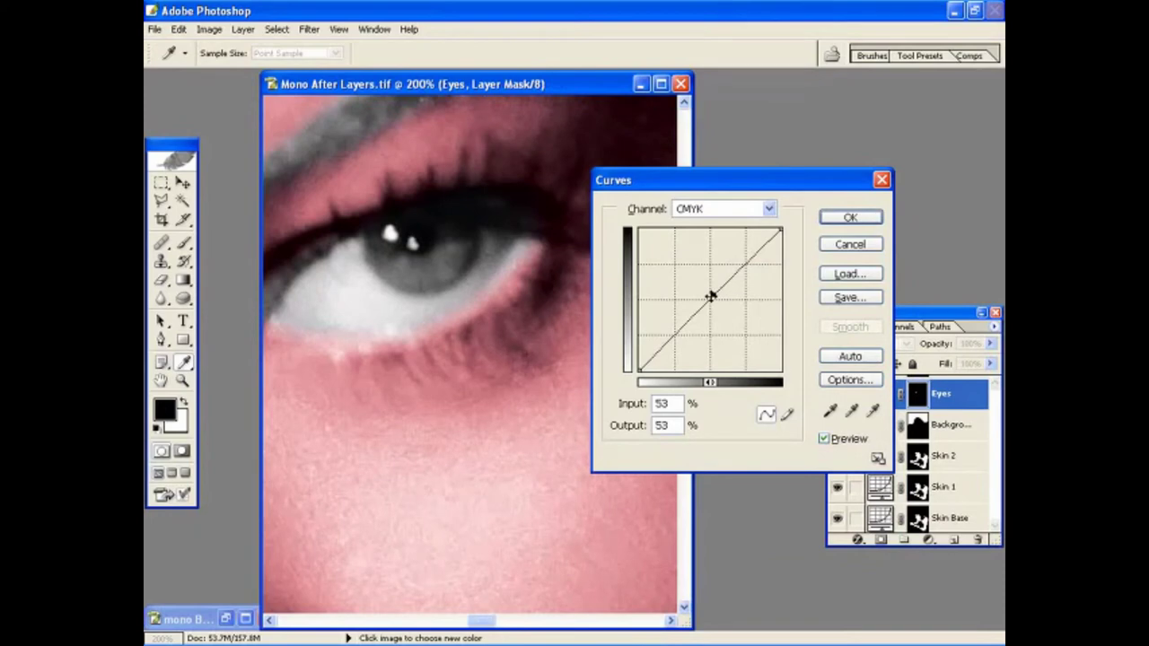
left_click(769, 209)
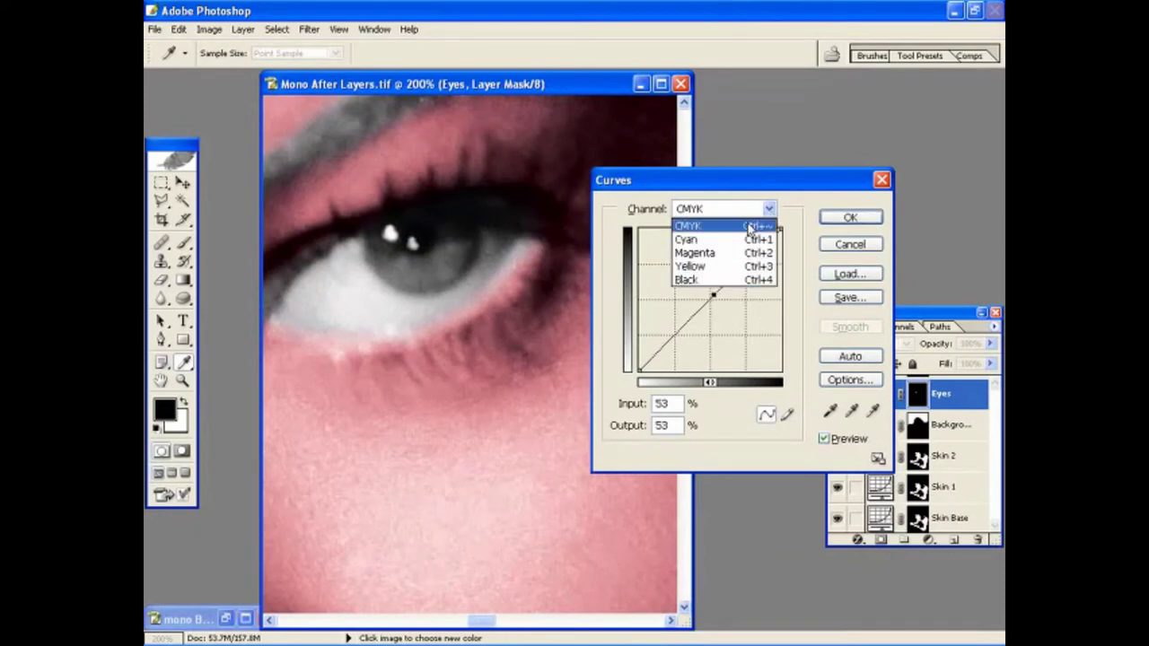
left_click(742, 213)
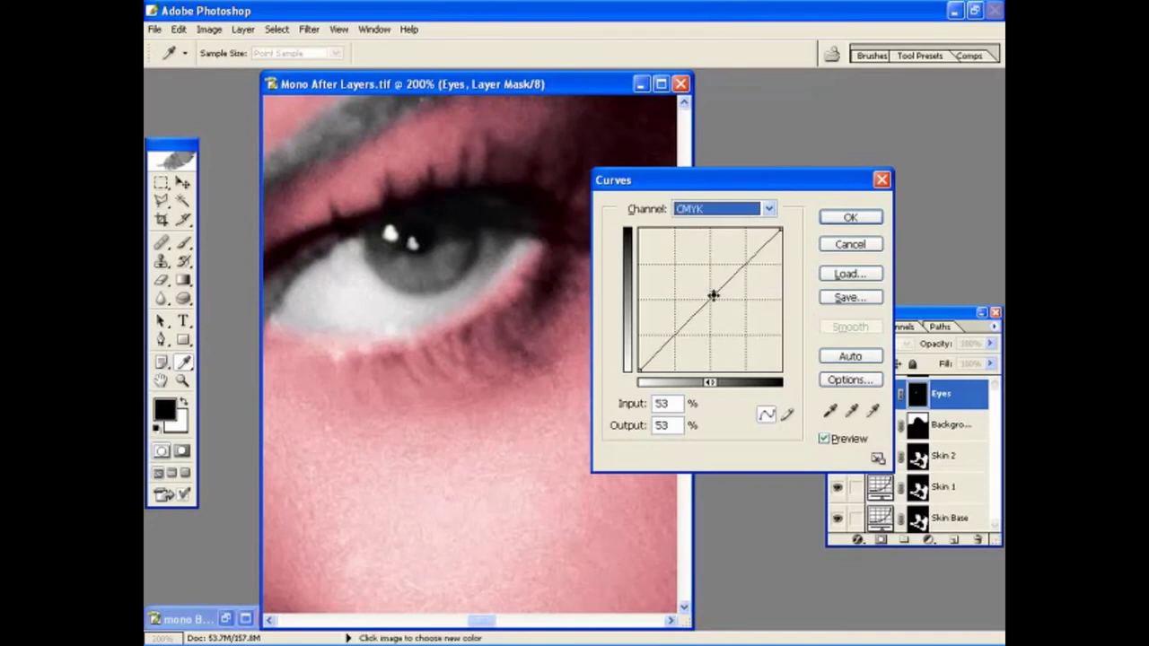
mouse_move(712, 296)
left_mouse_down()
mouse_move(681, 265)
mouse_move(702, 299)
left_mouse_up()
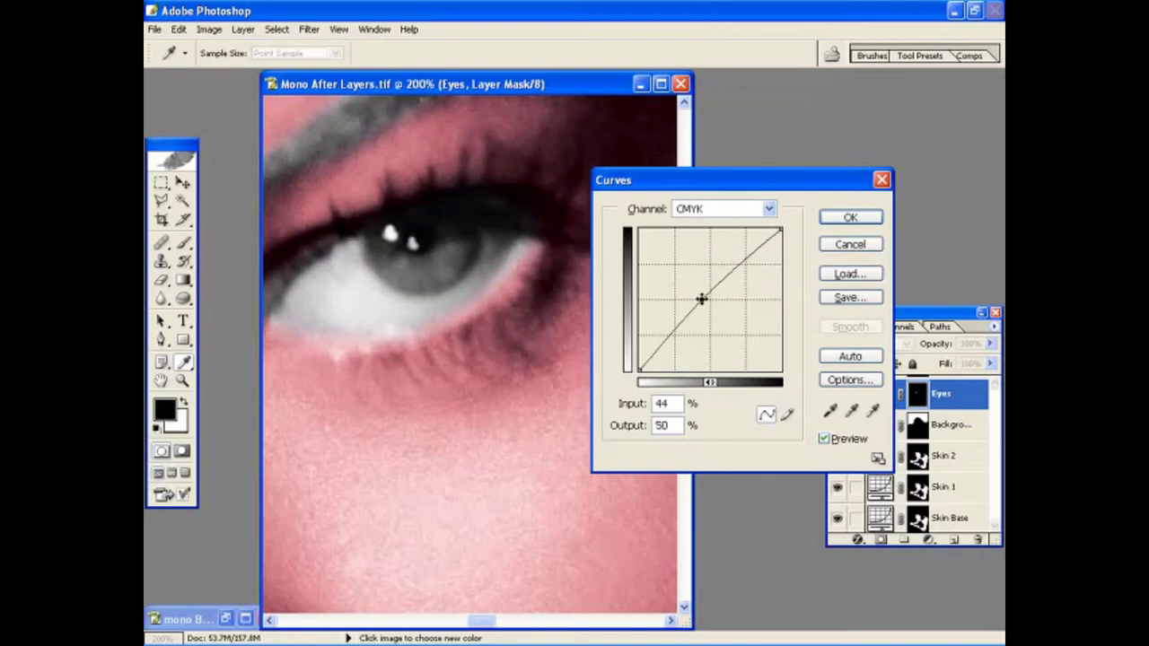
mouse_move(702, 298)
left_mouse_down()
mouse_move(715, 305)
mouse_move(705, 290)
left_mouse_up()
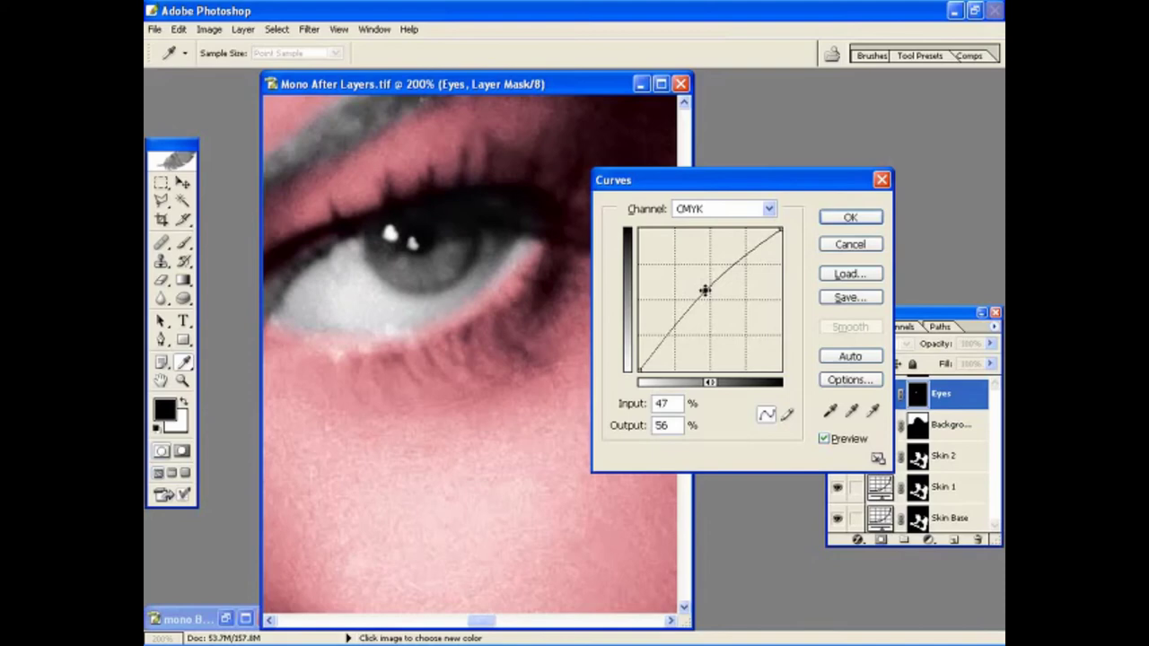
left_click_drag(705, 291, 706, 291)
left_click(849, 218)
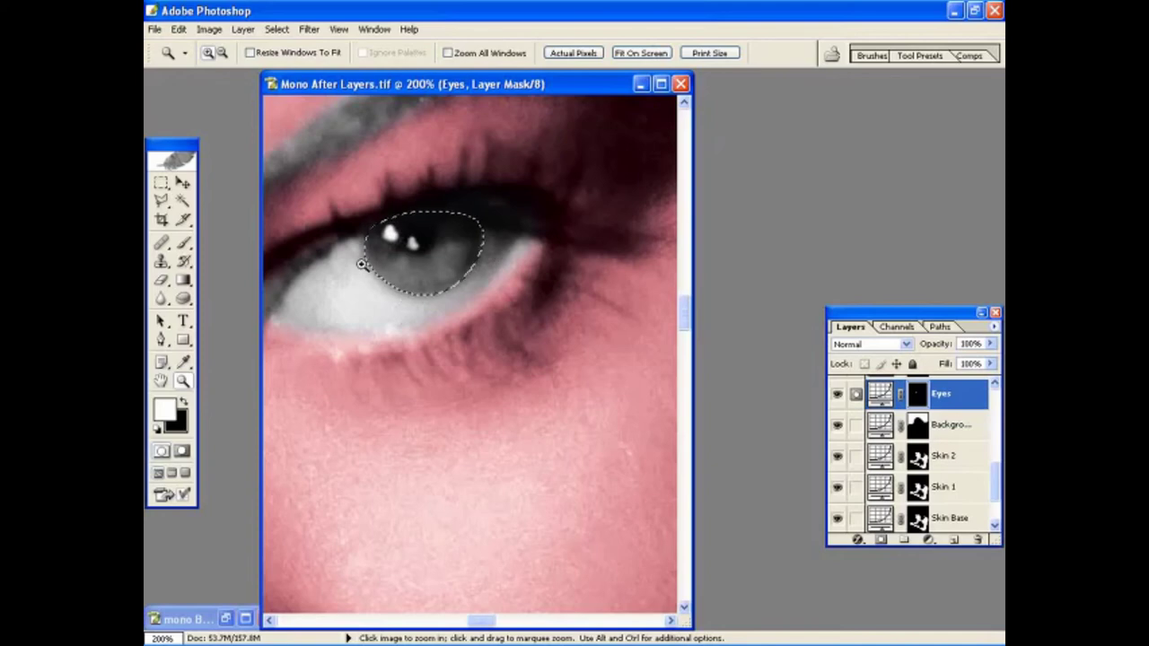
Step: Add a Curves adjustment layer named Eye Colour from the iris selection, clipped to the previous layer
left_click(308, 29)
mouse_move(244, 30)
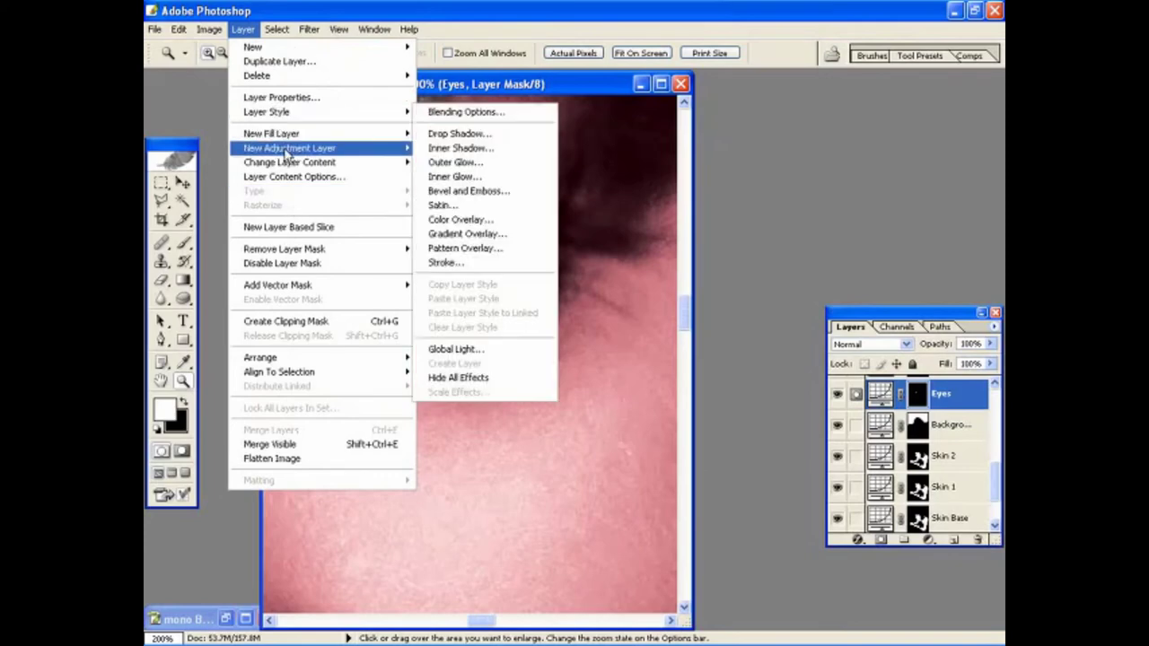
mouse_move(314, 155)
left_click(419, 161)
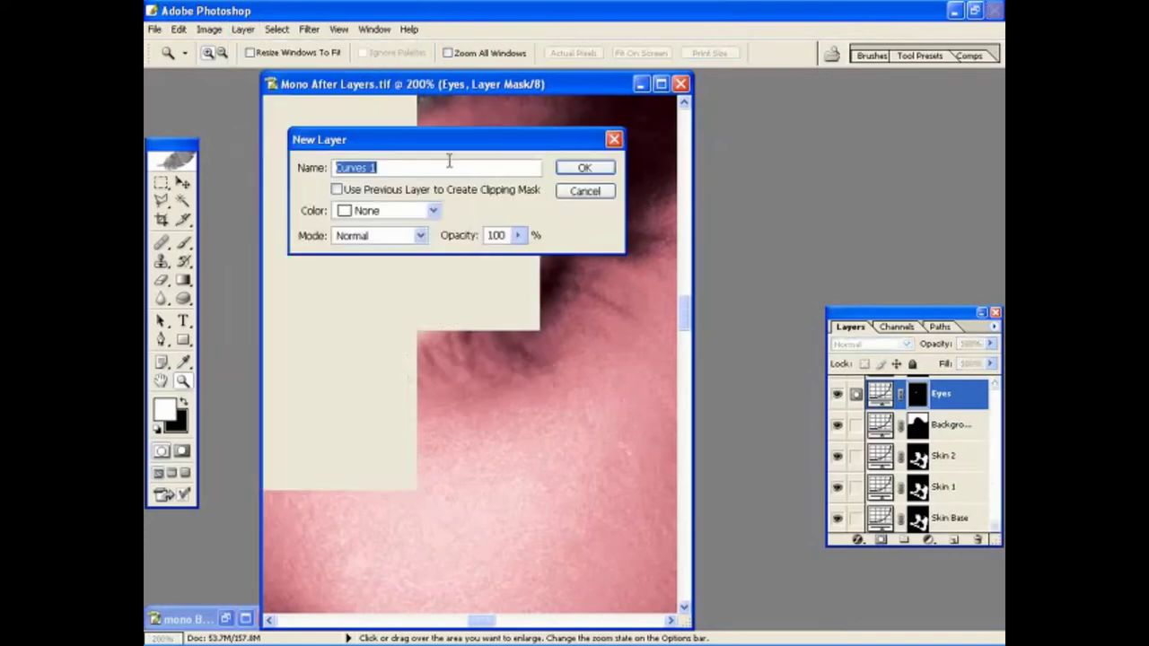
left_click_drag(378, 169, 313, 171)
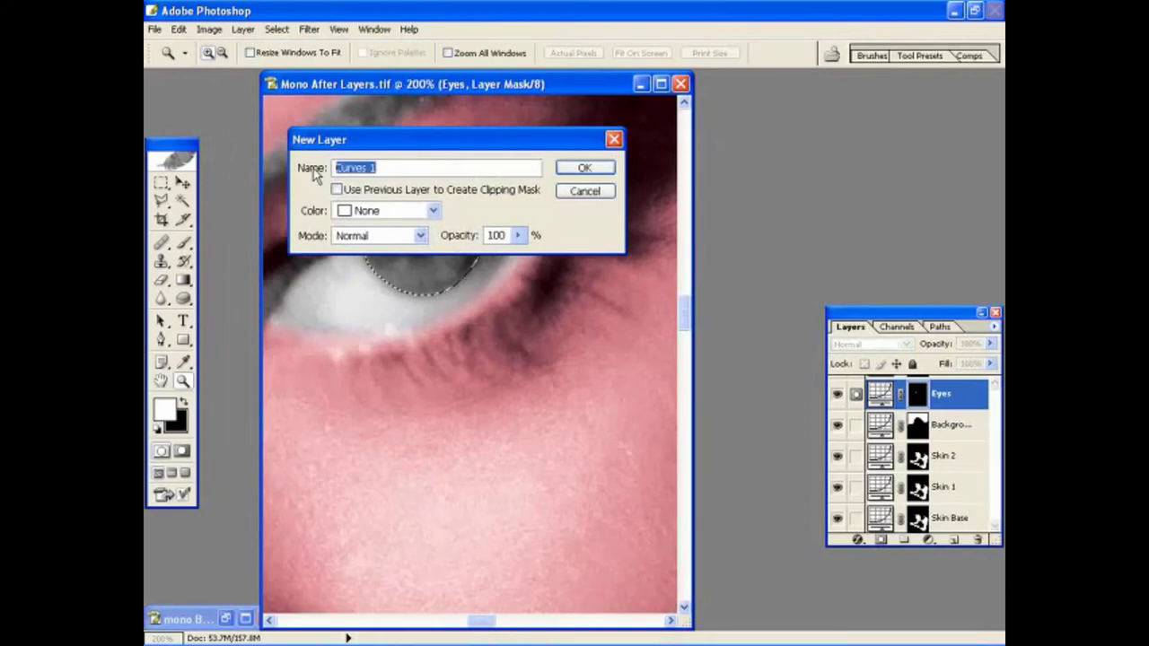
type("Ir")
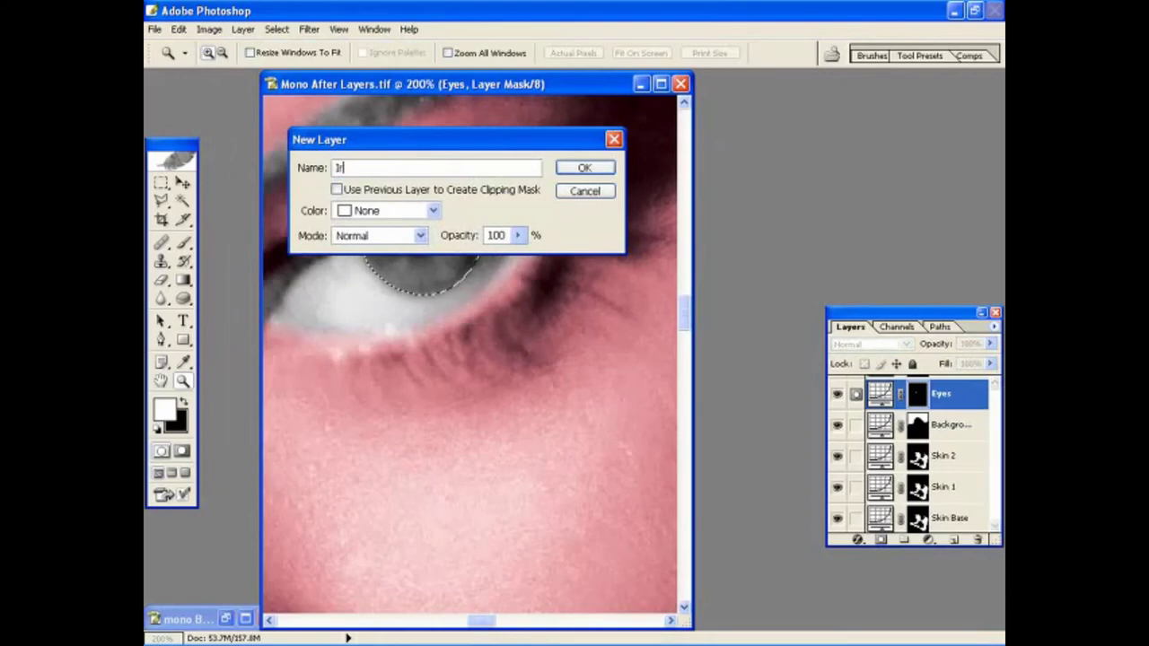
type("is")
left_click(308, 166)
type("Eye Colour")
left_click(337, 190)
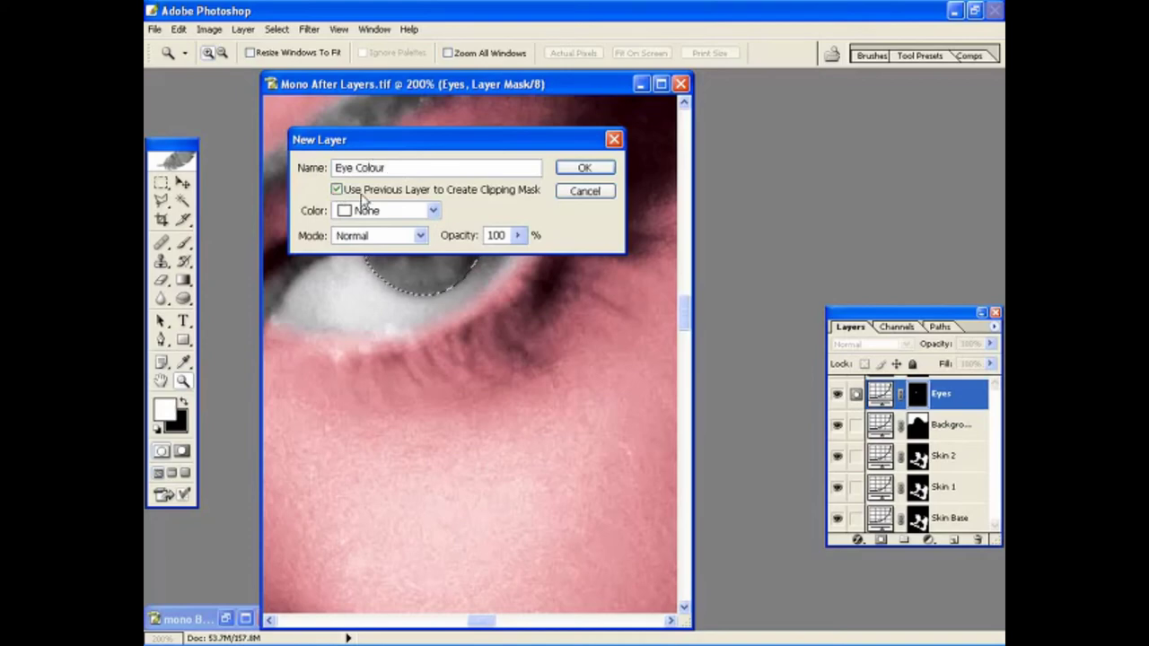
left_click(583, 170)
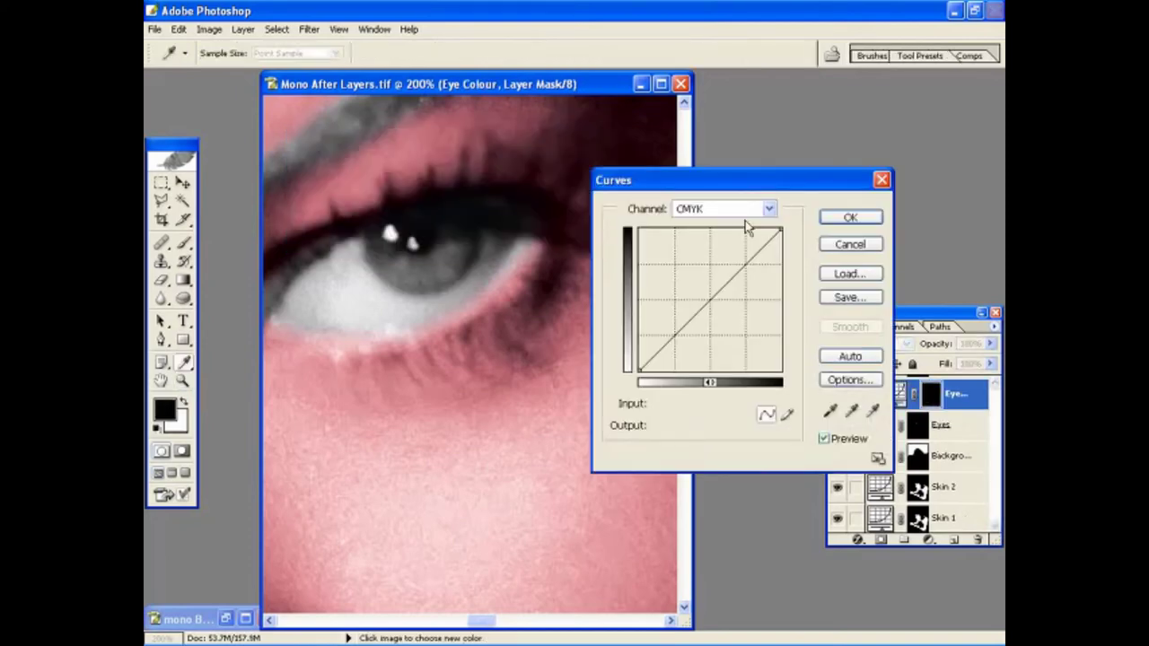
Step: Raise the cyan curve of the Eye Colour layer to input 36%, output 61%
left_click(769, 209)
left_click(700, 236)
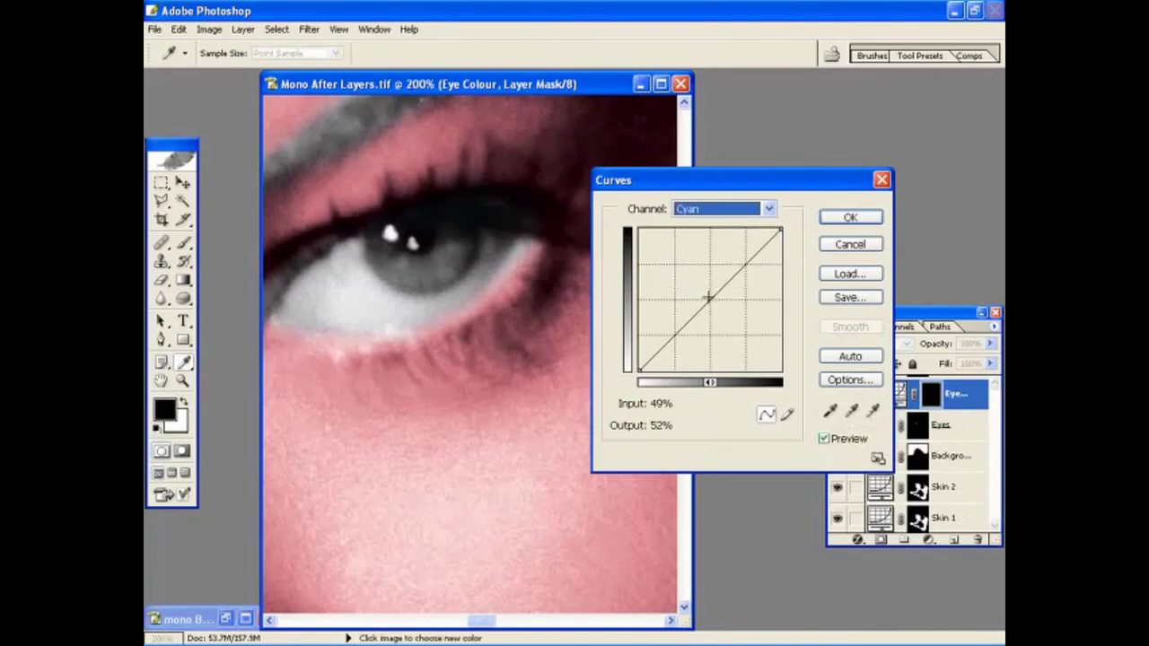
left_click_drag(708, 297, 690, 285)
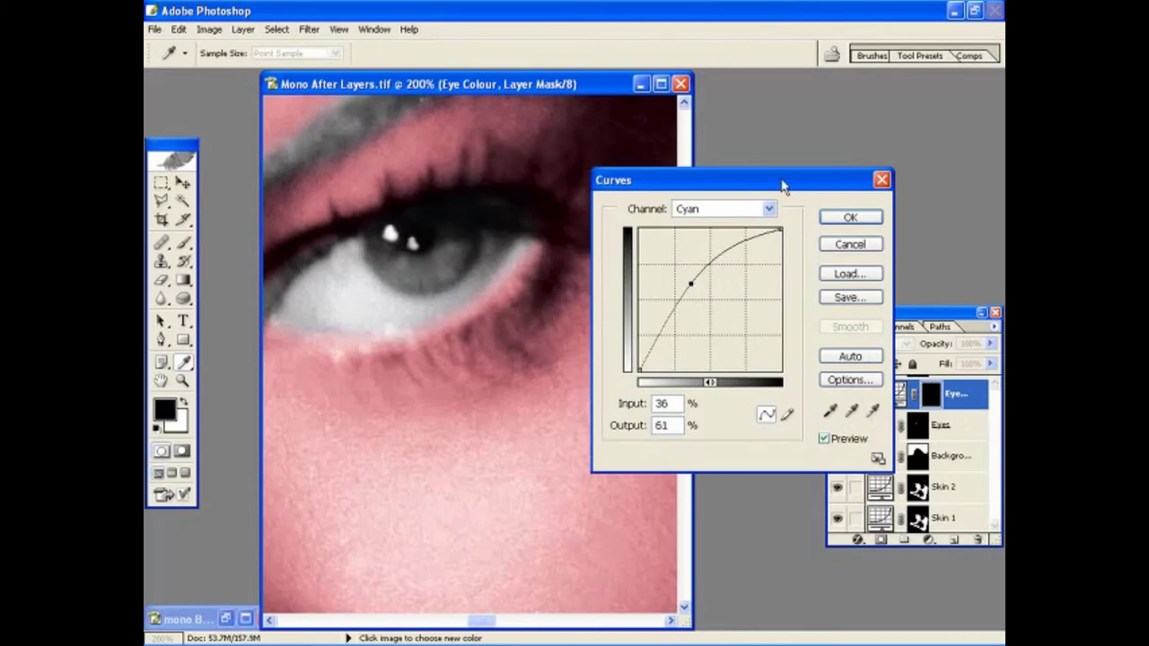
Step: Raise the magenta curve of the Eye Colour layer to input 40%, output 50%
left_click(768, 208)
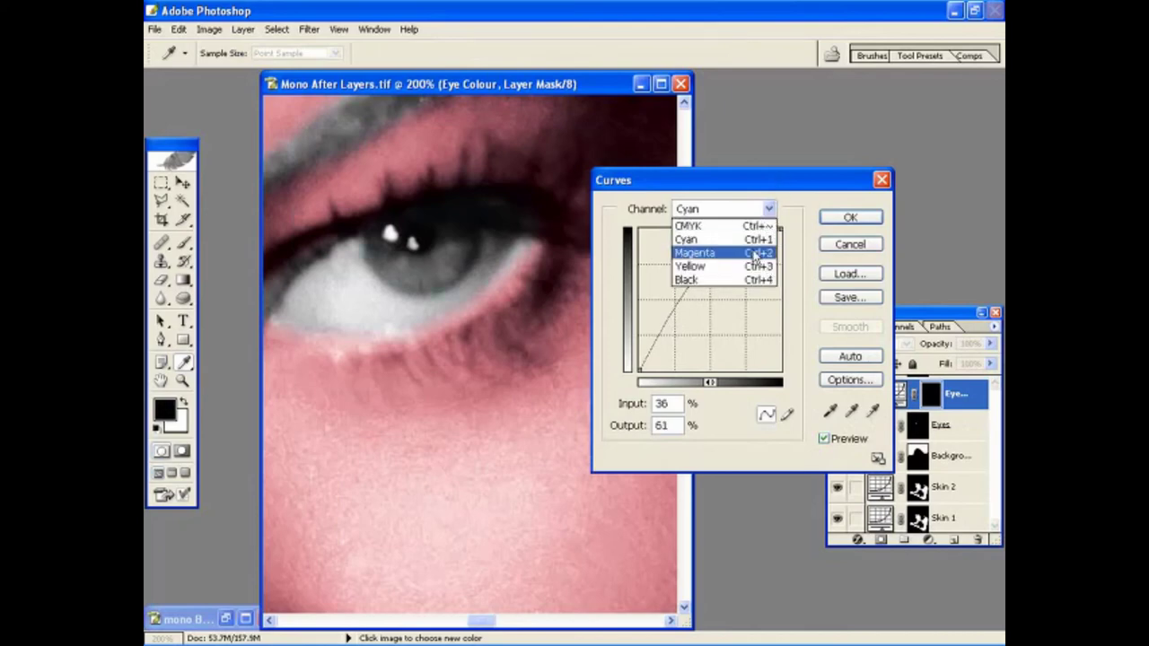
left_click(754, 254)
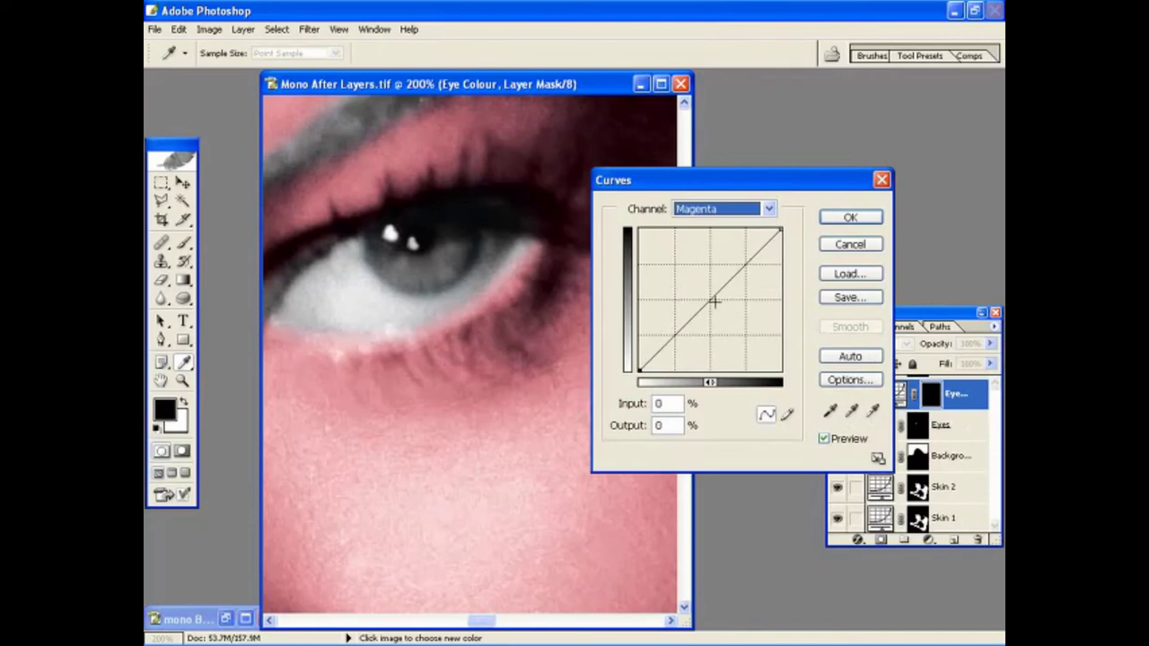
mouse_move(711, 303)
left_mouse_down()
mouse_move(726, 323)
mouse_move(681, 287)
mouse_move(695, 299)
left_mouse_up()
Step: Raise the cyan curve of the Eye Colour layer in mono B4.jpg to input 40%, output 58%
left_click(768, 208)
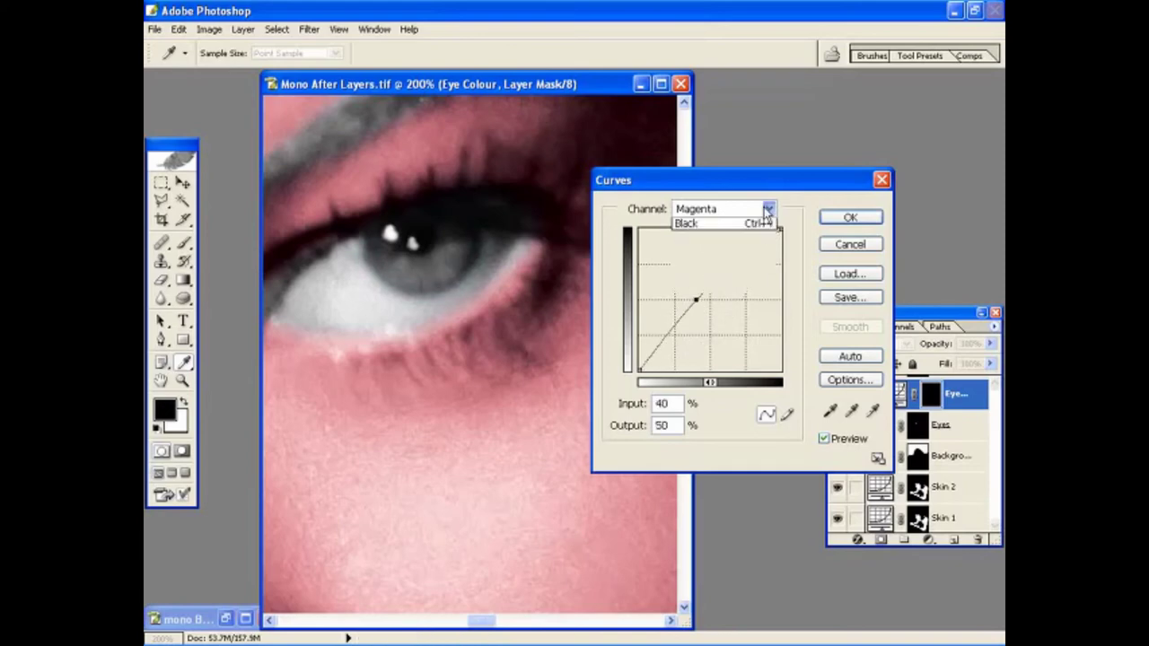
left_click(745, 265)
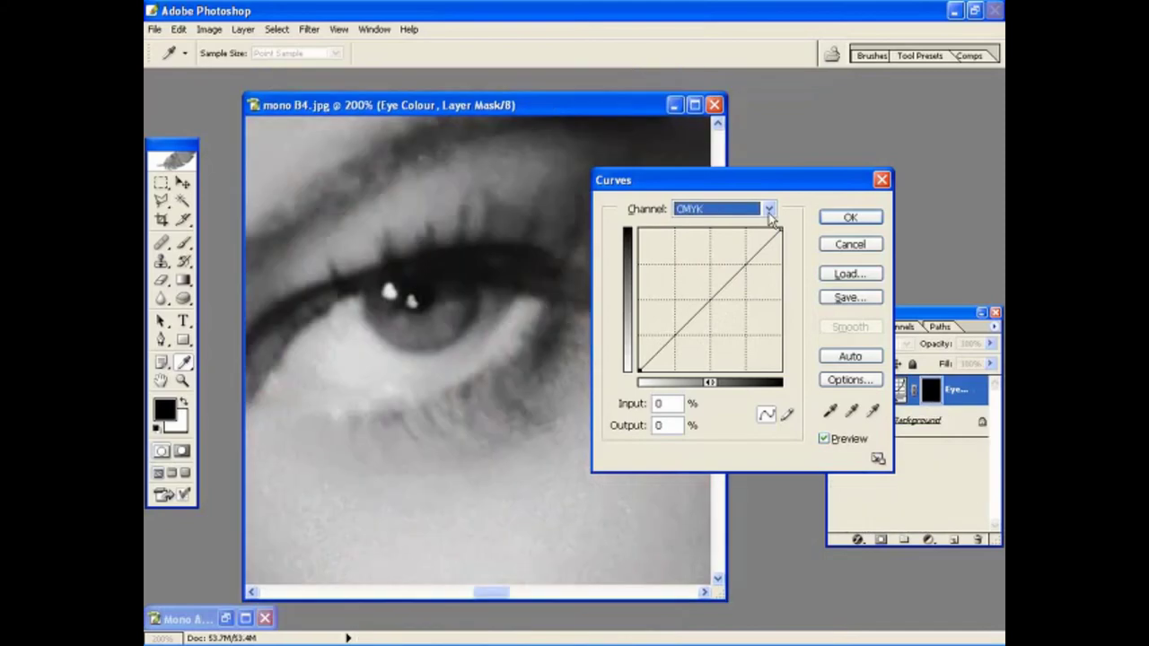
left_click(768, 210)
left_click(745, 237)
left_click_drag(708, 304, 696, 288)
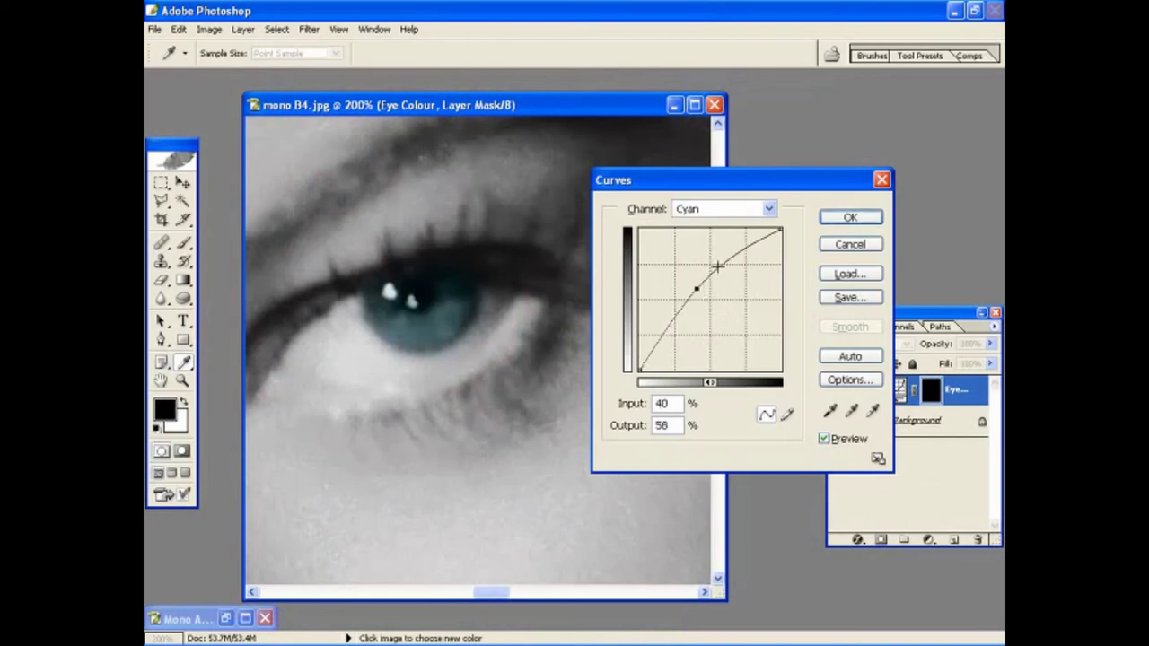
Step: Raise the magenta curve of the Eye Colour layer to input 42%, output 57%
left_click(769, 208)
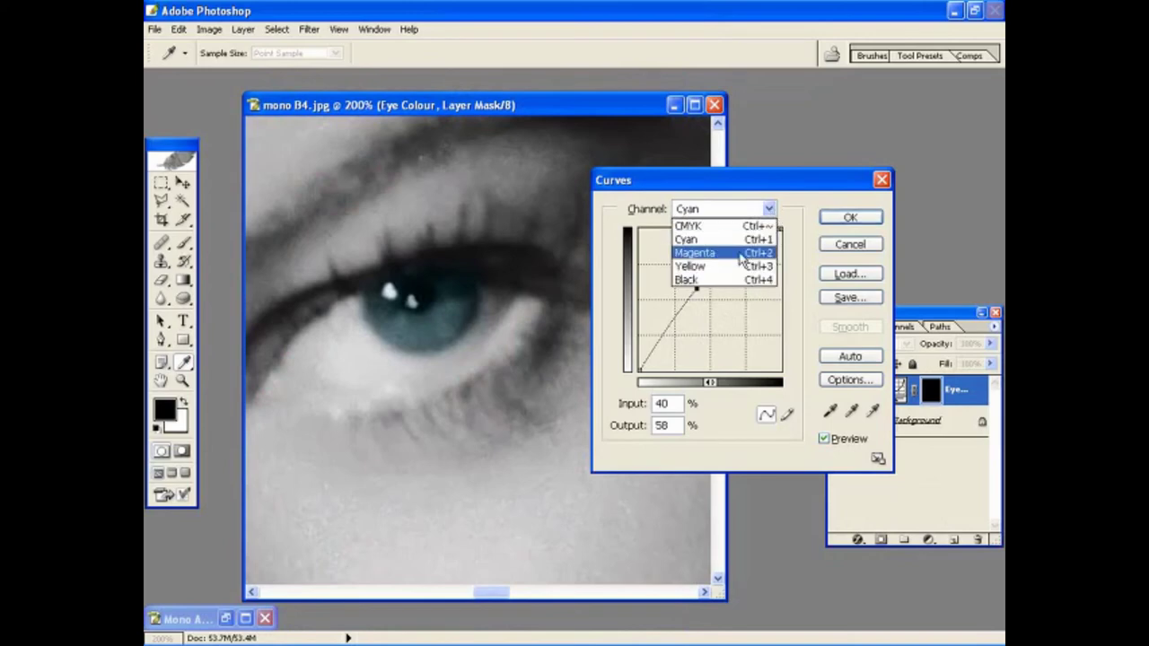
left_click(694, 252)
mouse_move(709, 302)
left_mouse_down()
mouse_move(720, 305)
mouse_move(709, 297)
left_mouse_up()
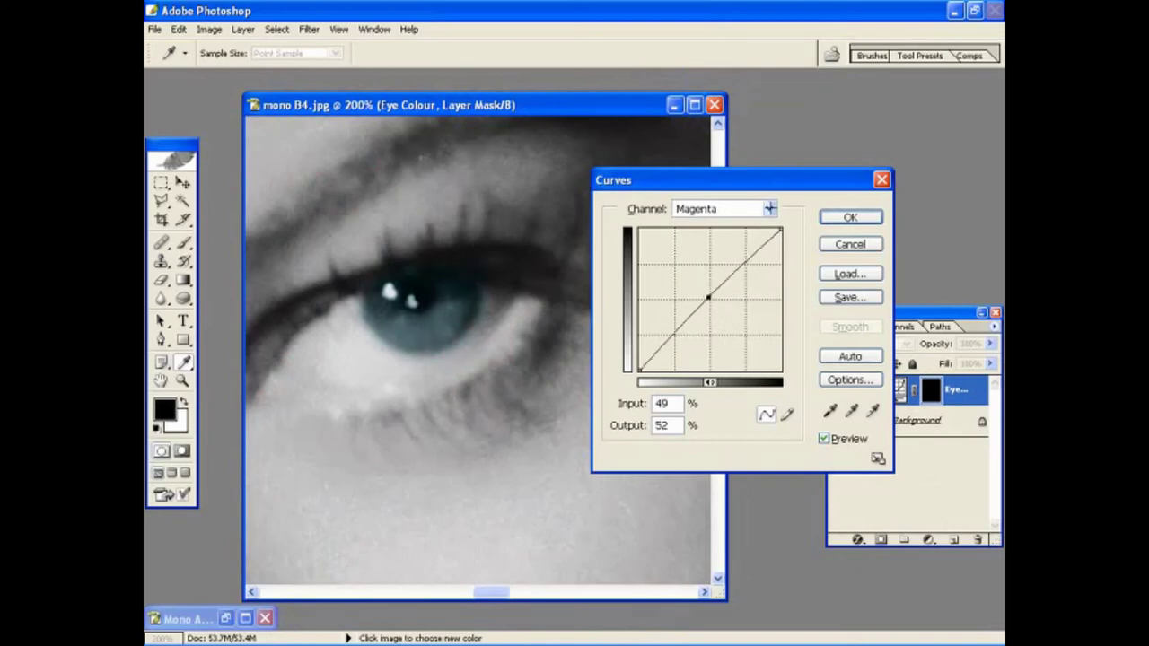
left_click_drag(708, 297, 699, 289)
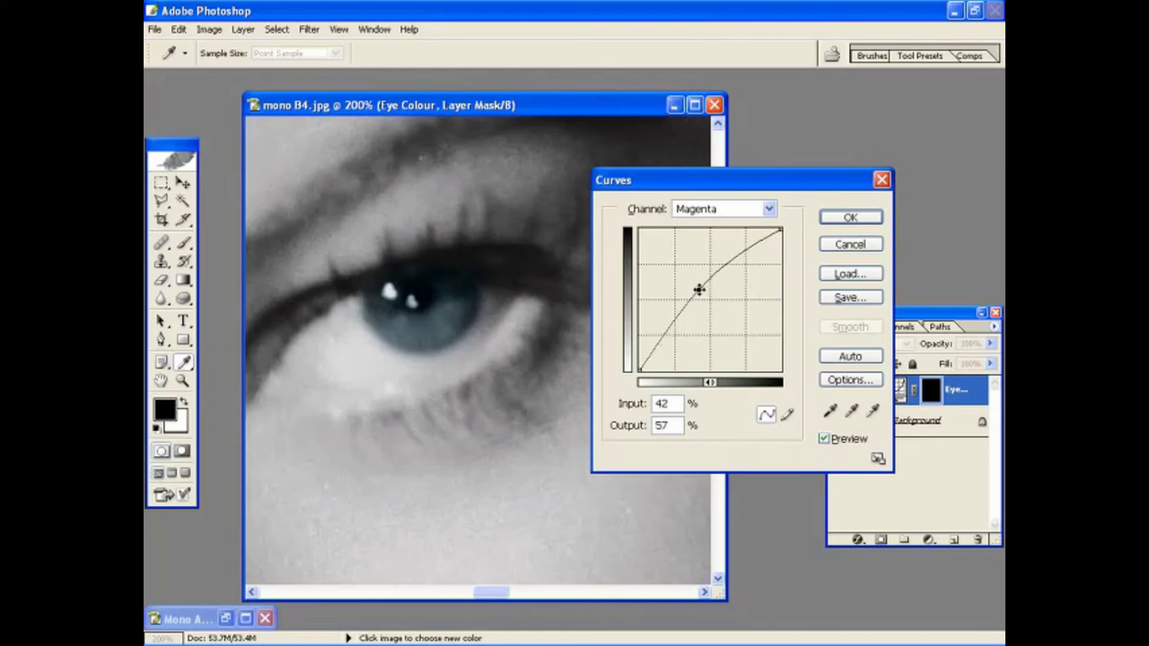
Step: Lower the yellow curve of the Eye Colour layer to input 67%, output 33%
left_click(768, 208)
left_click(732, 267)
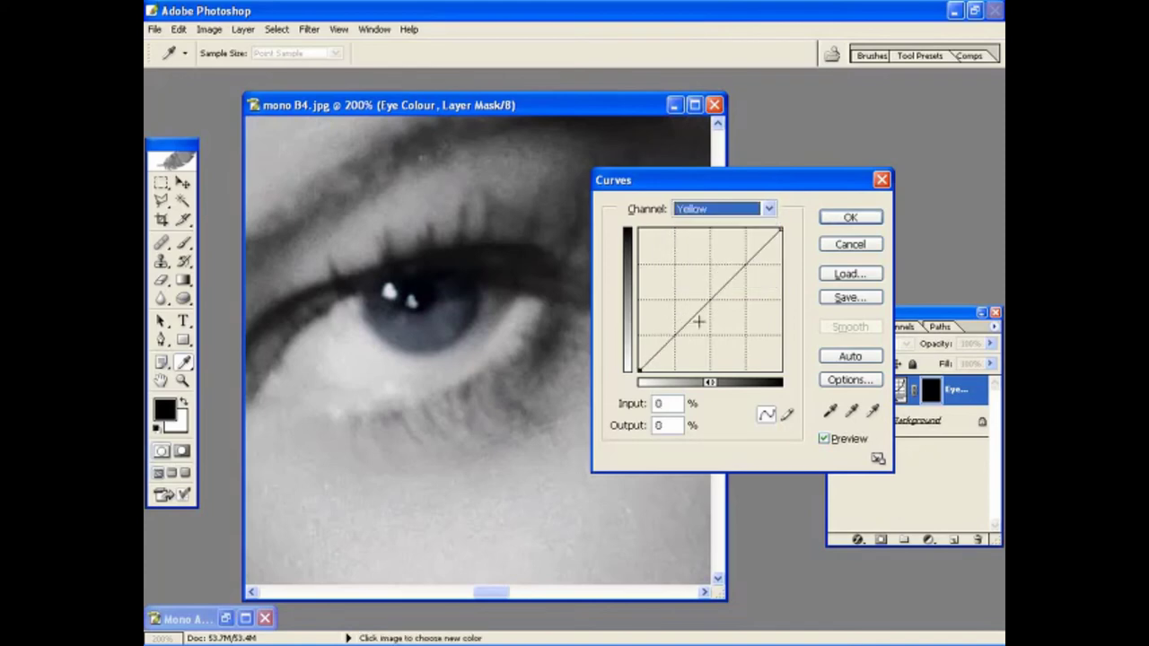
left_click_drag(708, 299, 733, 323)
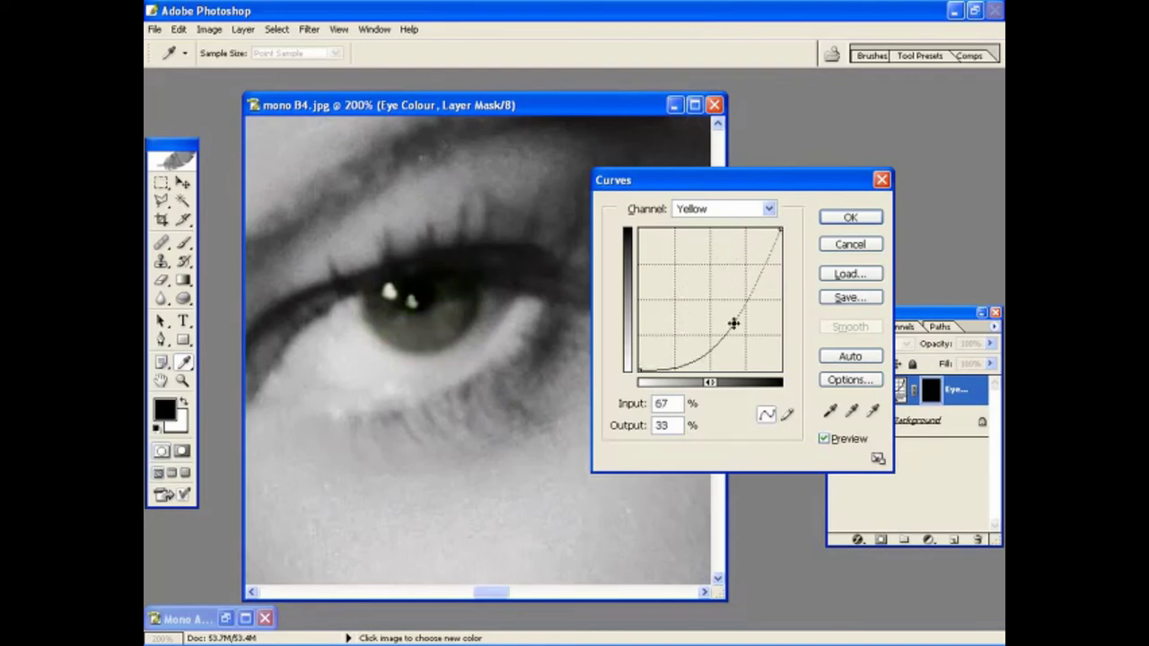
Step: Readjust the cyan curve of the Eye Colour layer to input 45%, output 61%
left_click(768, 208)
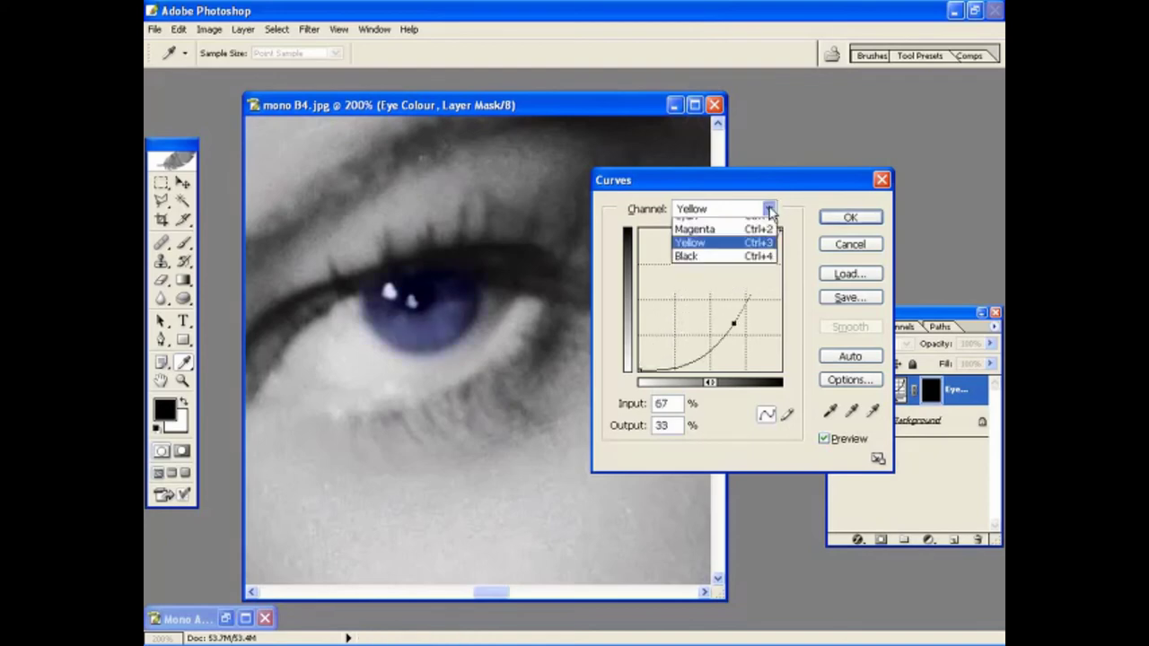
left_click(695, 236)
mouse_move(696, 288)
left_mouse_down()
mouse_move(680, 275)
mouse_move(710, 296)
left_mouse_up()
left_click(770, 209)
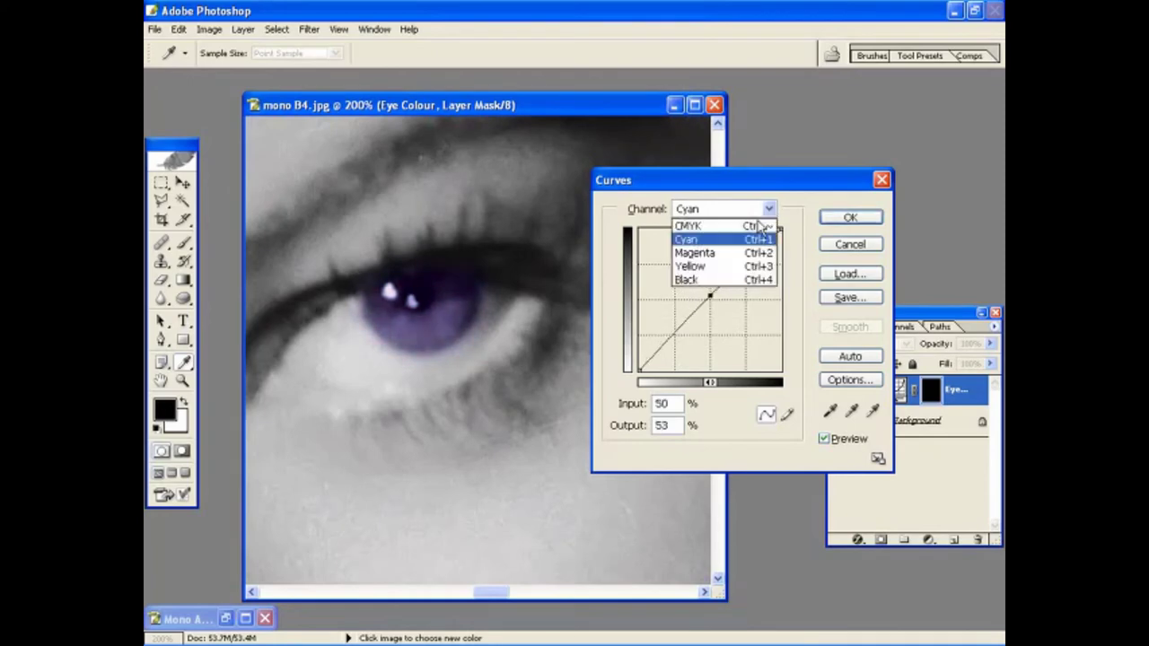
left_click(737, 237)
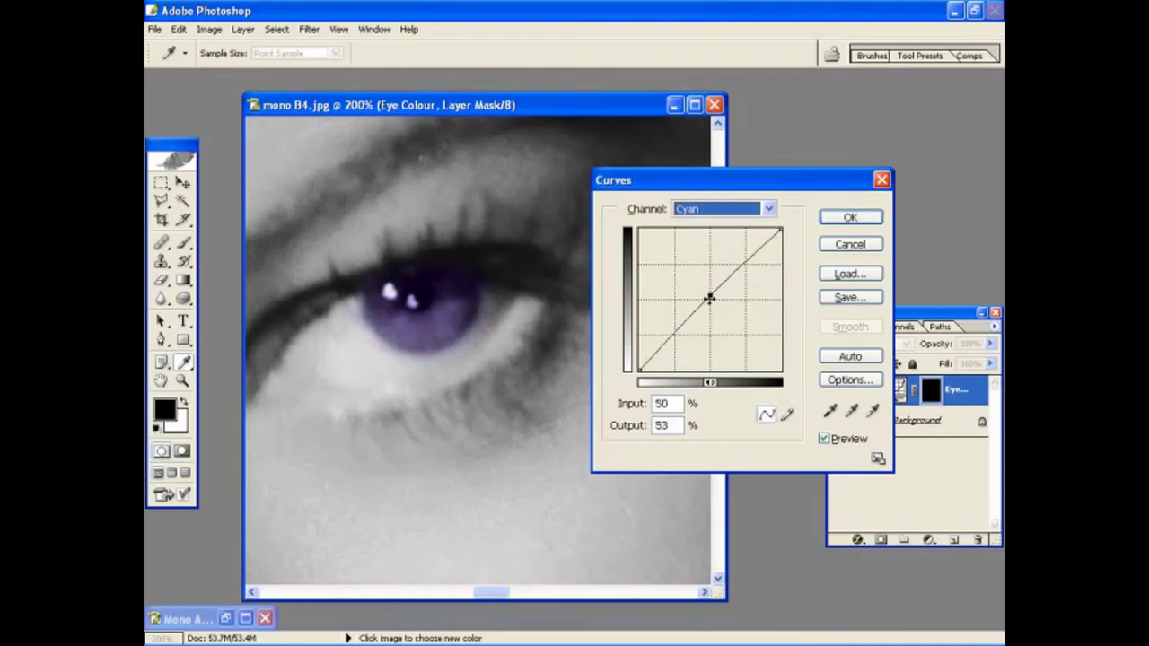
mouse_move(708, 295)
left_mouse_down()
mouse_move(722, 306)
mouse_move(696, 280)
left_mouse_up()
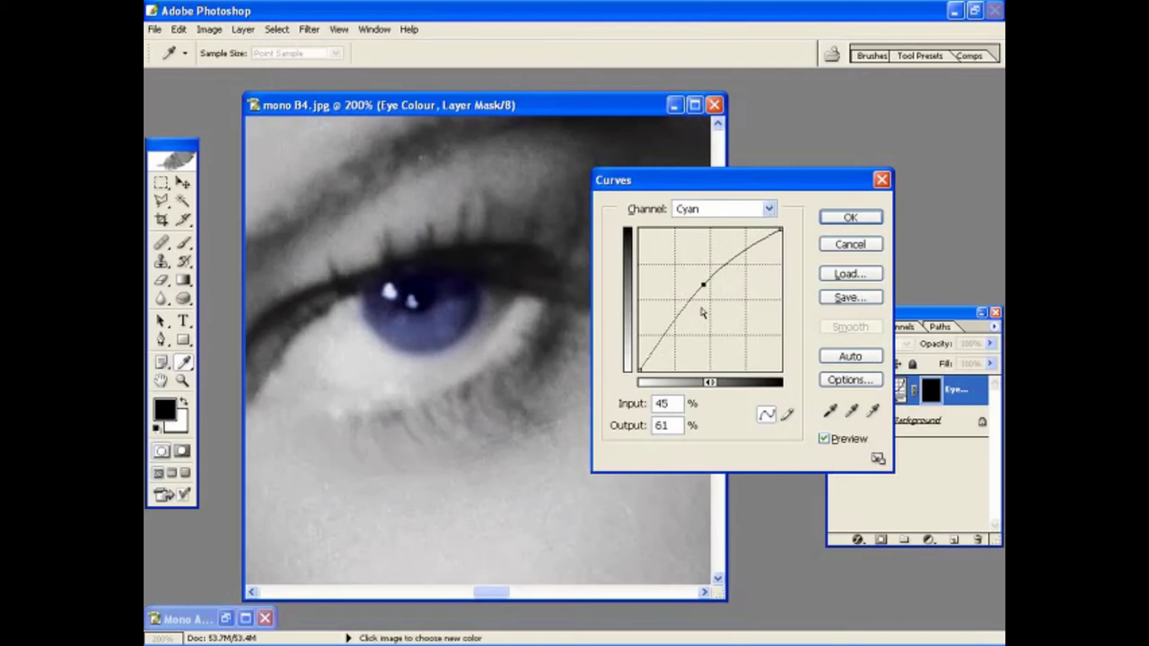
Step: Raise the composite CMYK curve of the Eye Colour layer slightly to input 51%, output 53%
left_click(768, 212)
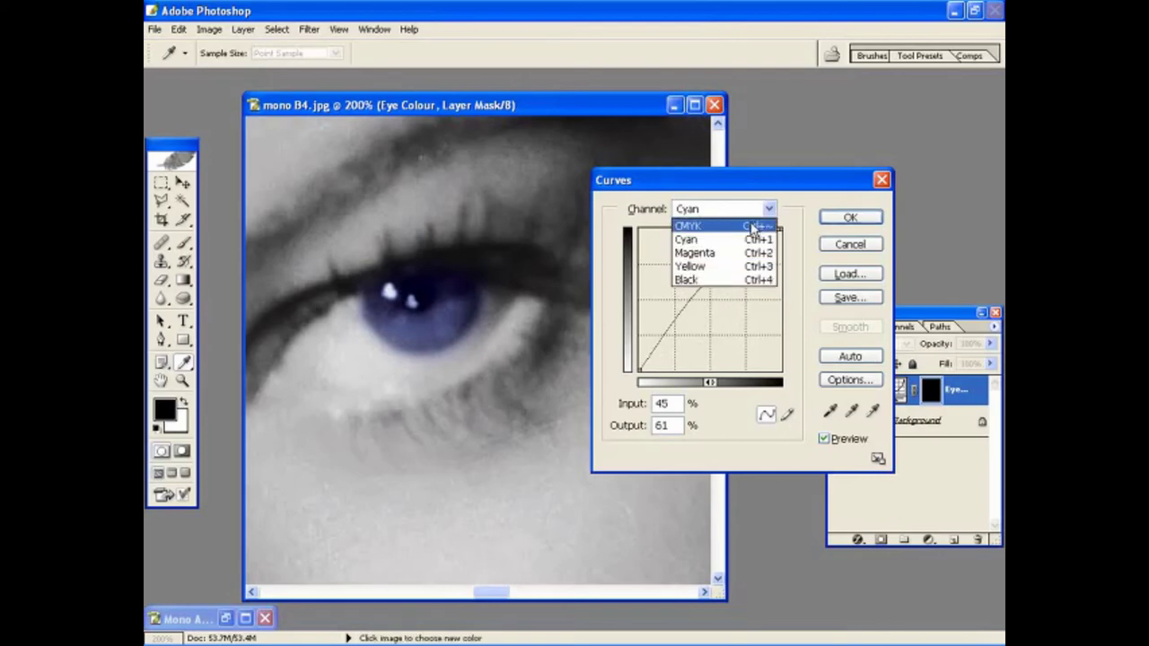
left_click(754, 225)
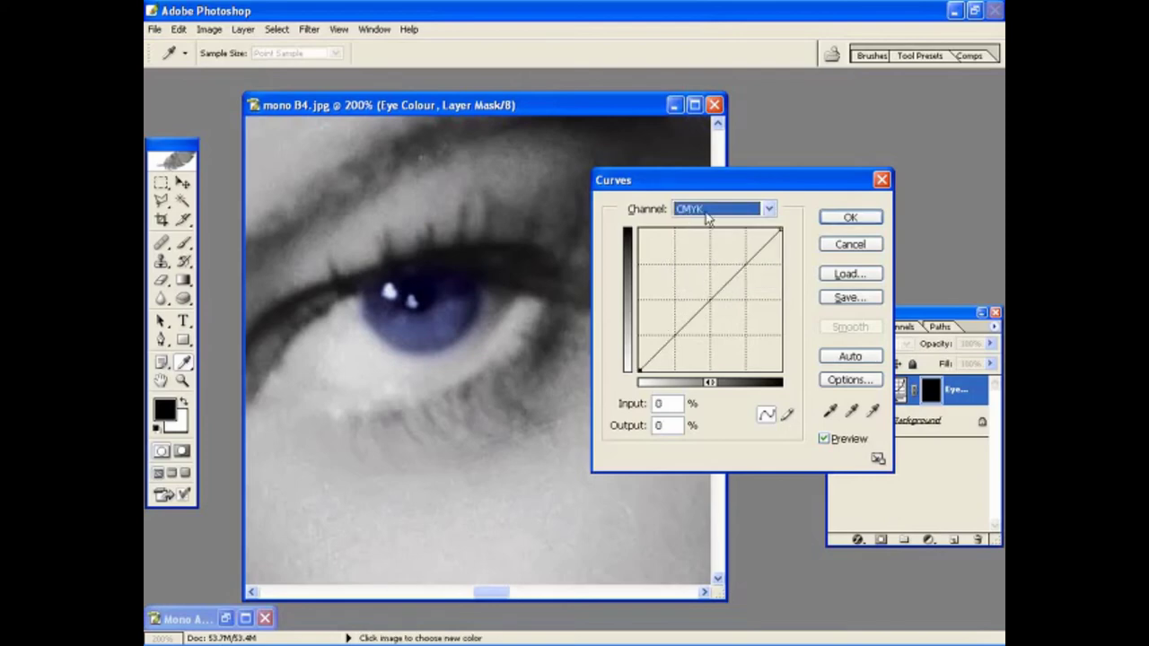
left_click(709, 302)
mouse_move(710, 301)
left_mouse_down()
mouse_move(725, 305)
mouse_move(711, 297)
left_mouse_up()
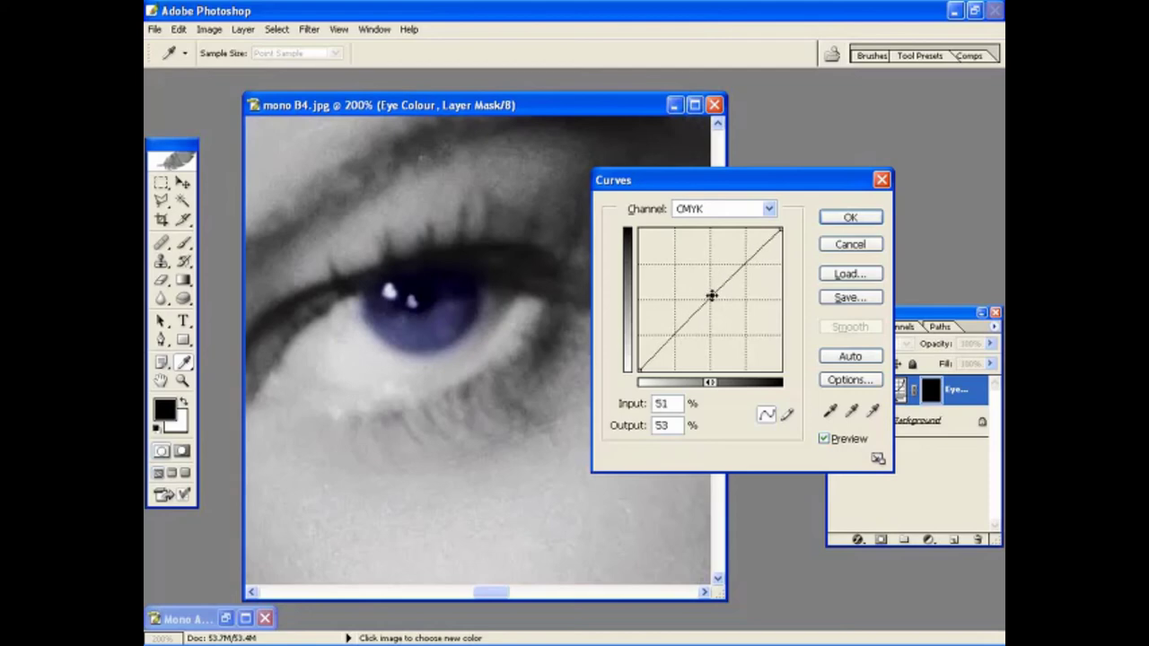
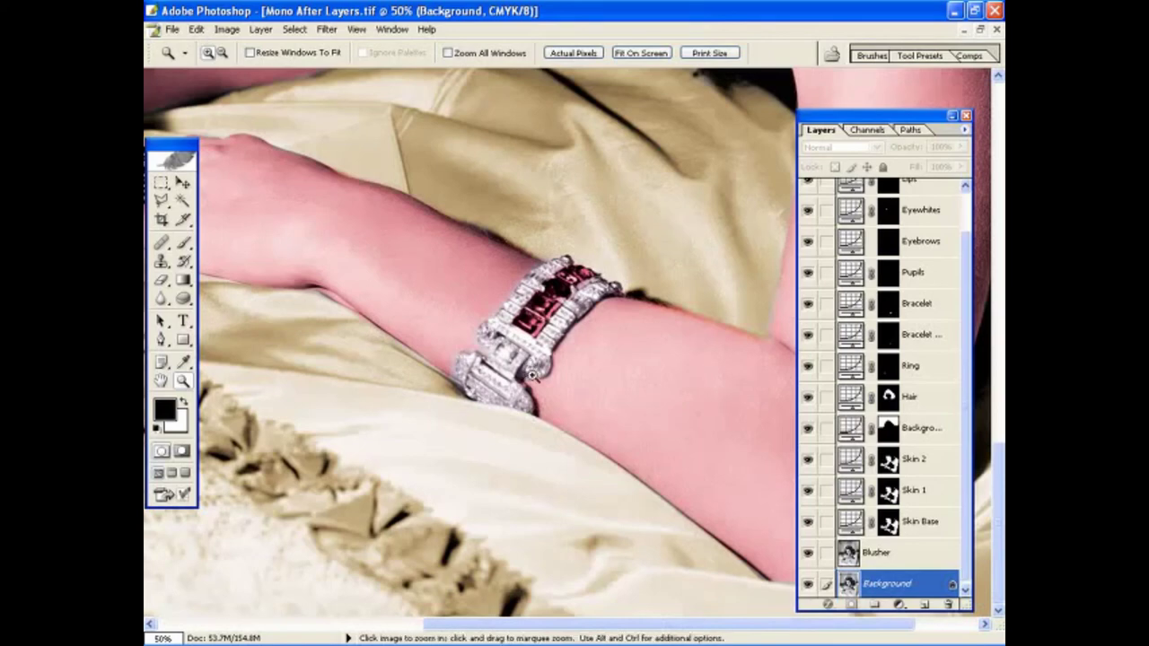
Step: Review the composite CMYK curve of the Bracelet Rocks adjustment layer in Mono After Layers.tif
left_click(849, 341)
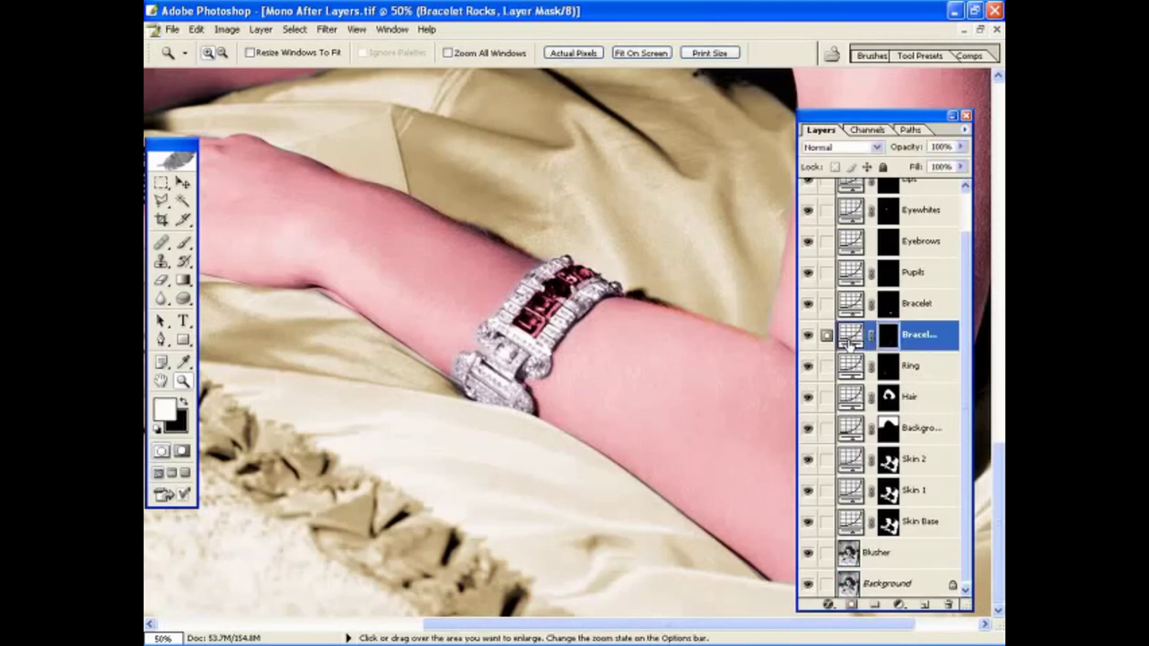
double_click(849, 341)
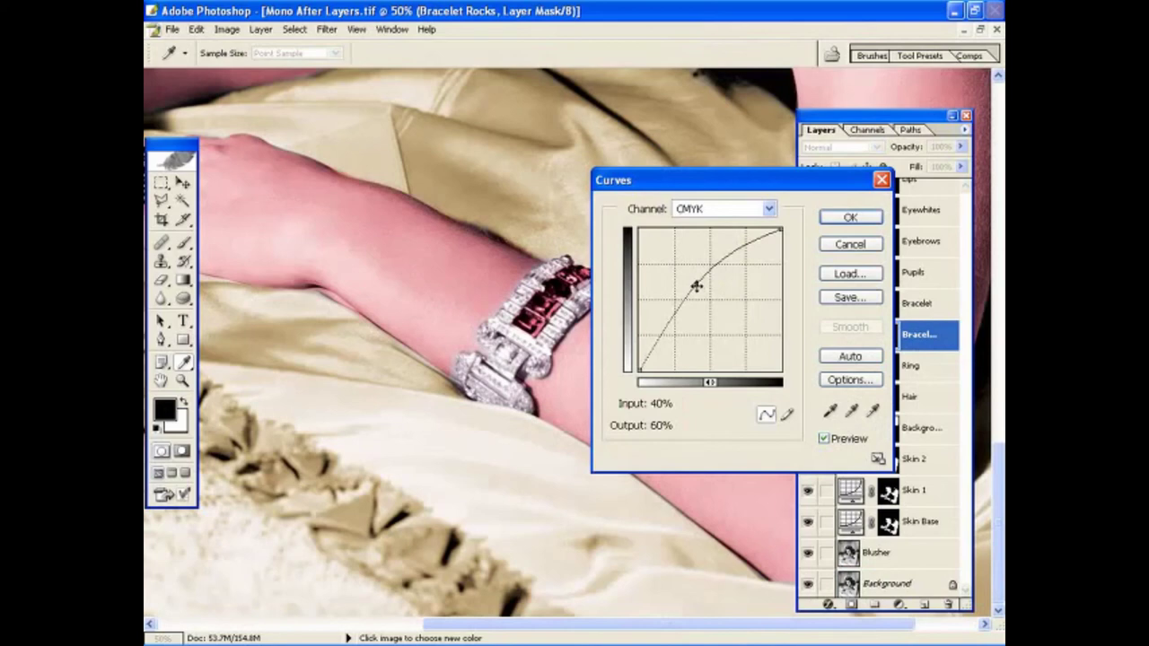
left_click(850, 218)
key("z")
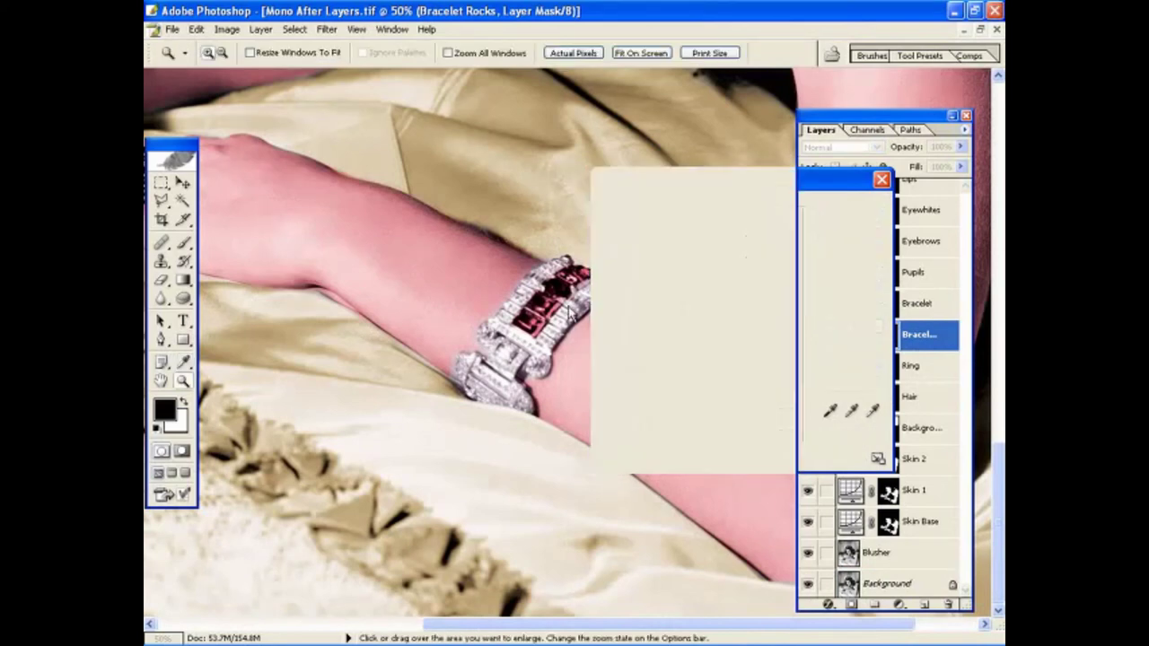
key("x")
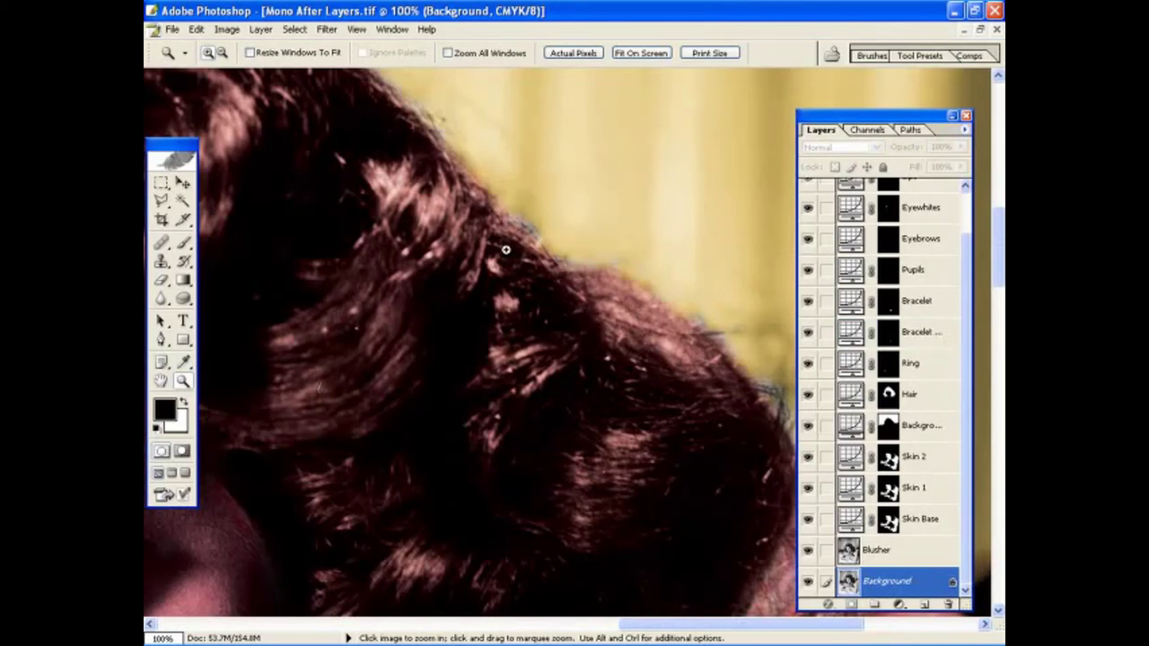
Step: Select the Blusher layer and activate the Brush tool
left_click_drag(717, 630, 752, 630)
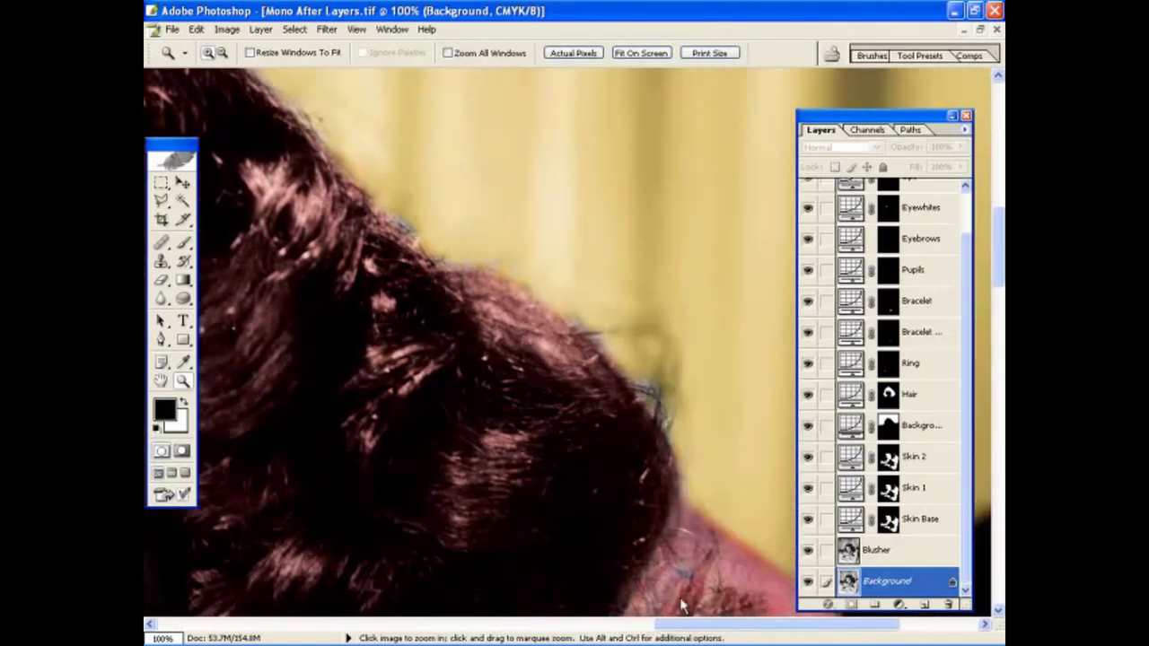
left_click_drag(682, 628, 613, 630)
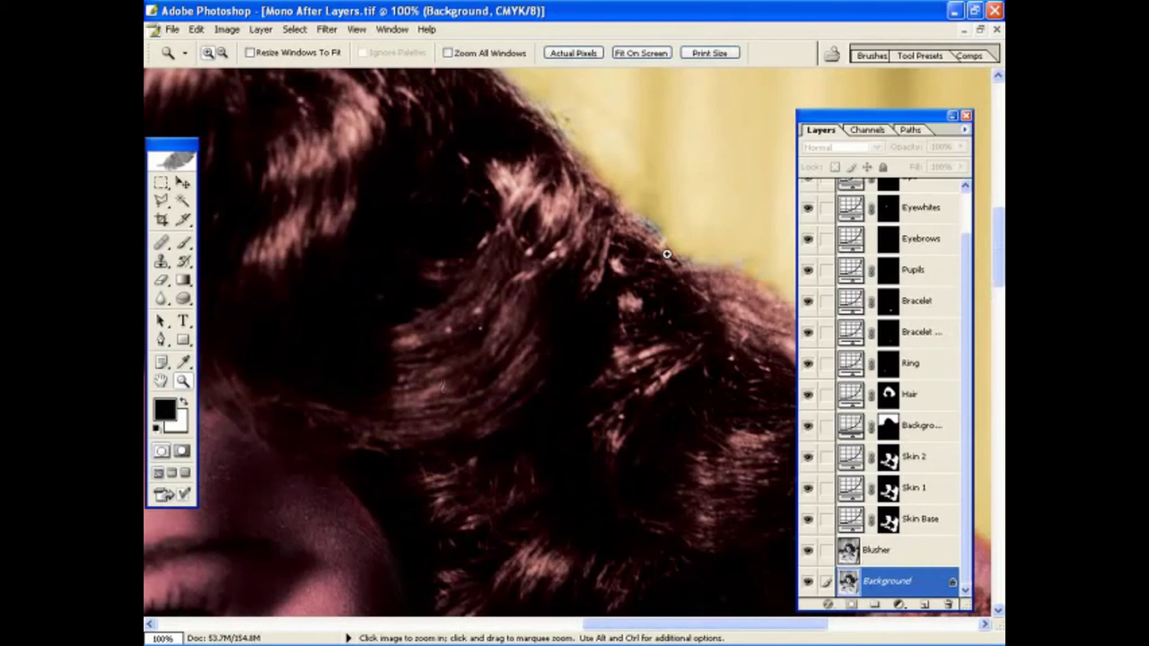
left_click(666, 254, "alt")
left_click(874, 551)
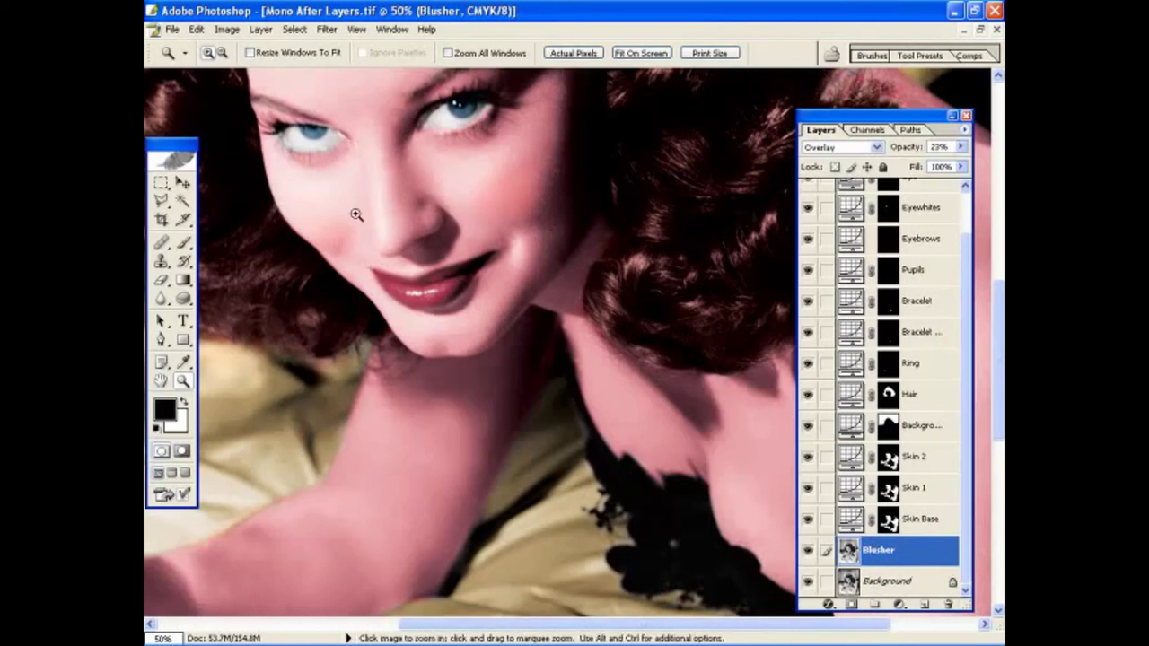
left_click(183, 242)
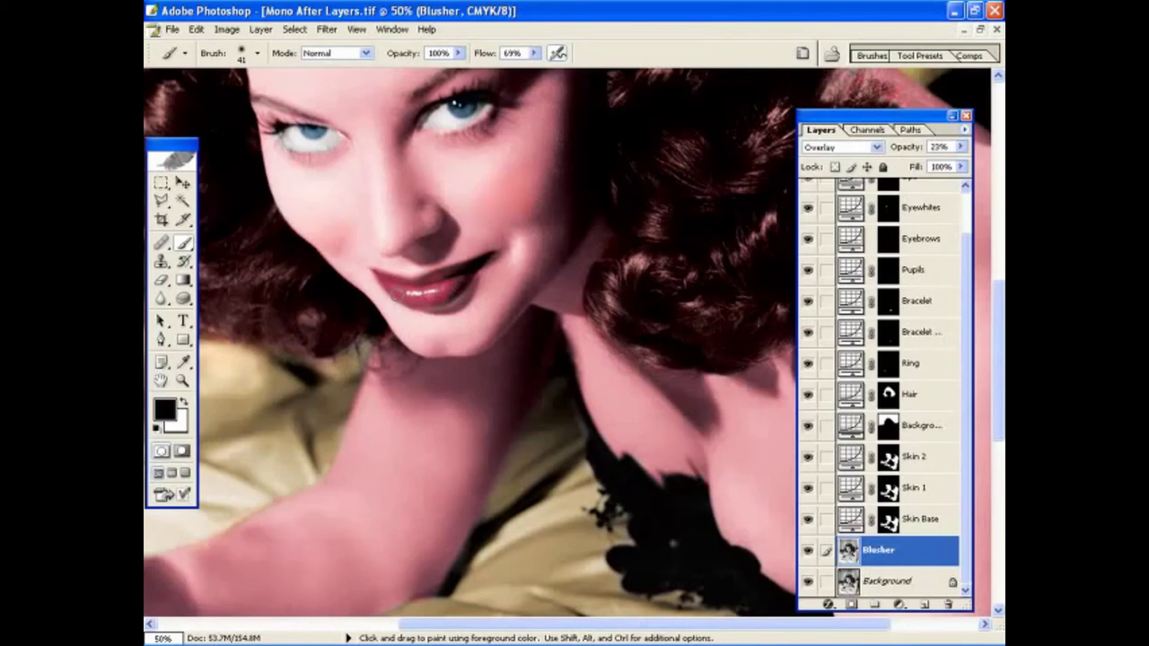
Step: Set the opacity of the Overlay-blended Blusher layer to 27%
left_click(876, 149)
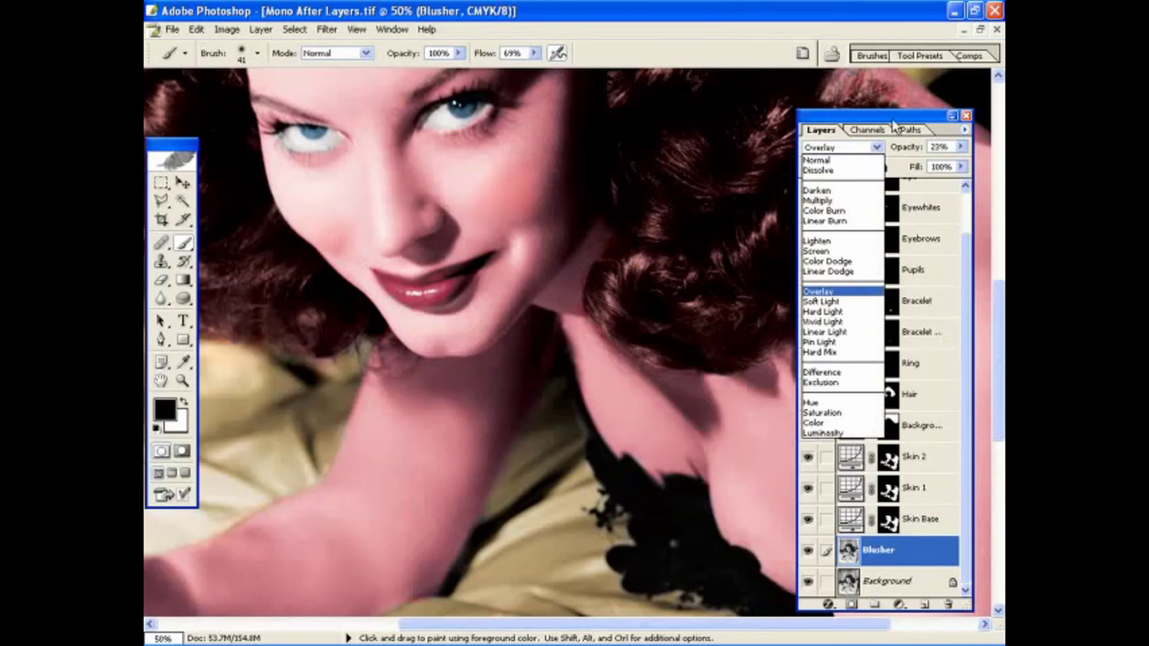
left_click(902, 126)
left_click(960, 147)
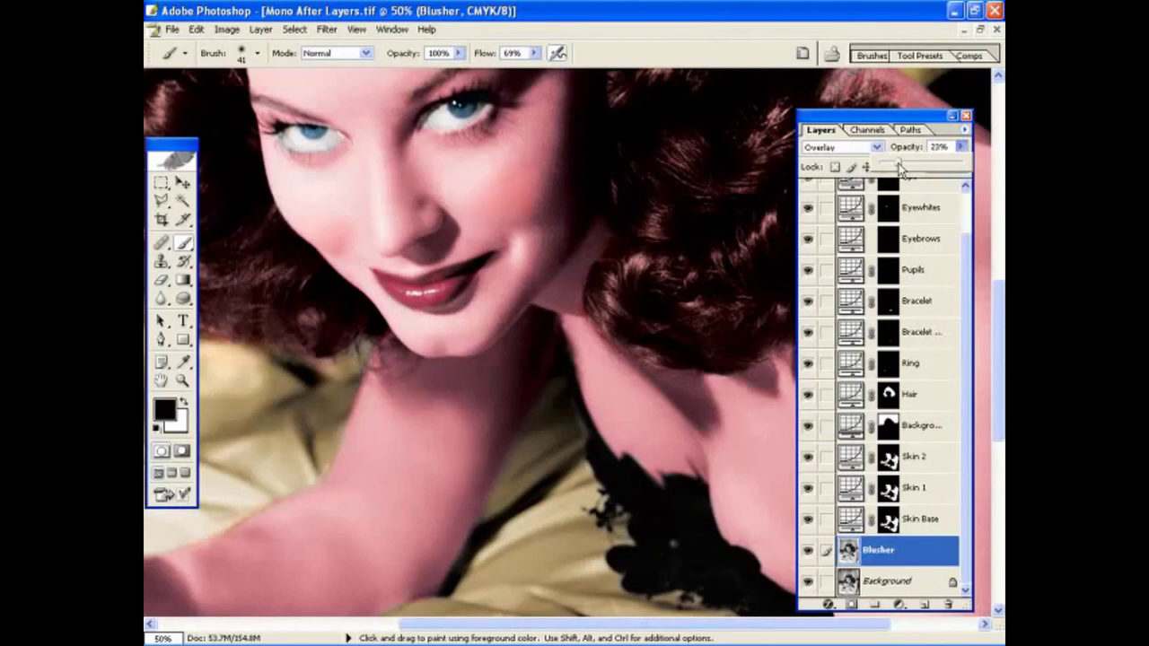
left_click_drag(900, 168, 965, 167)
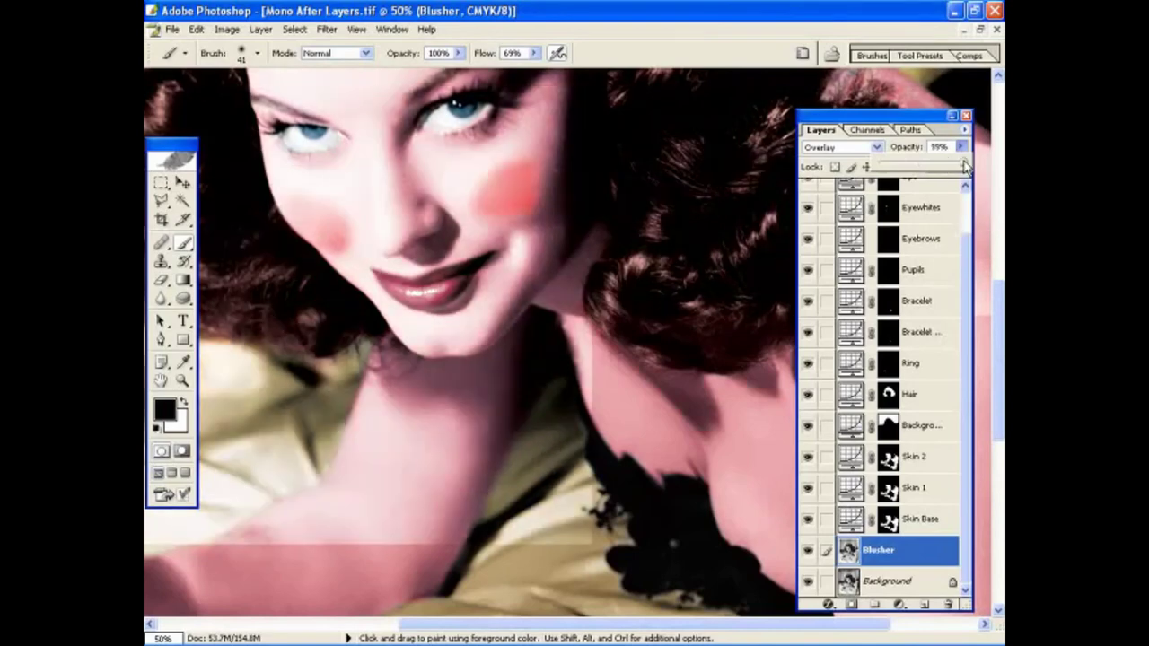
left_click_drag(965, 167, 933, 169)
left_click_drag(912, 169, 903, 170)
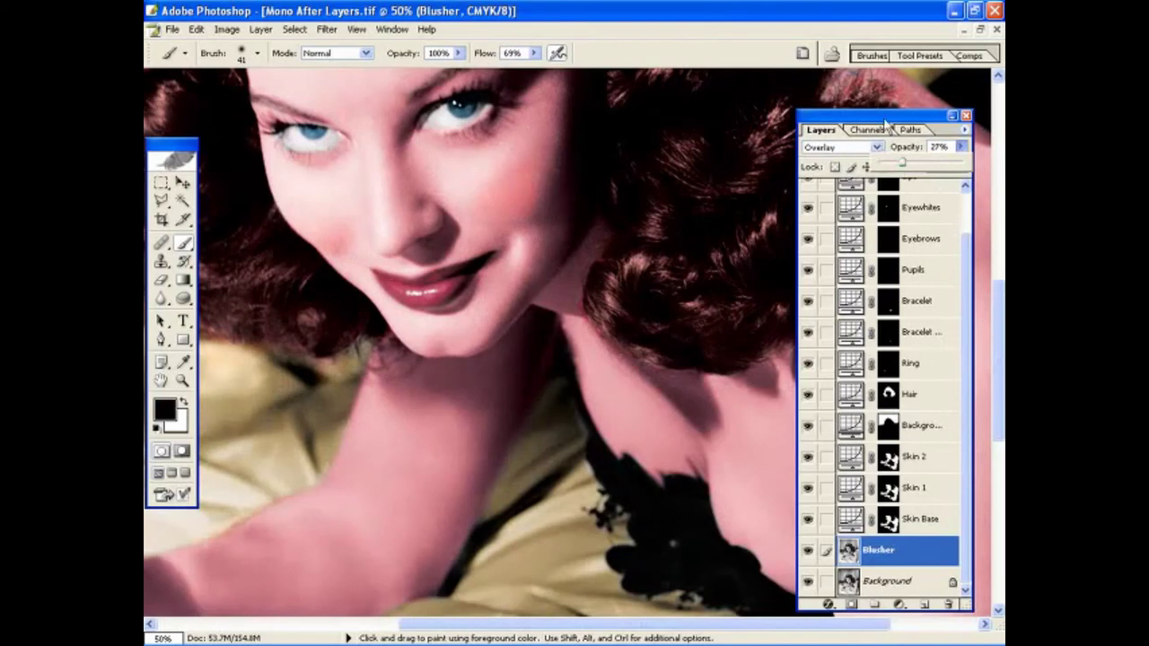
Step: Fit the whole portrait on screen and flatten all its layers into a single background
key("z")
key("ctrl+0")
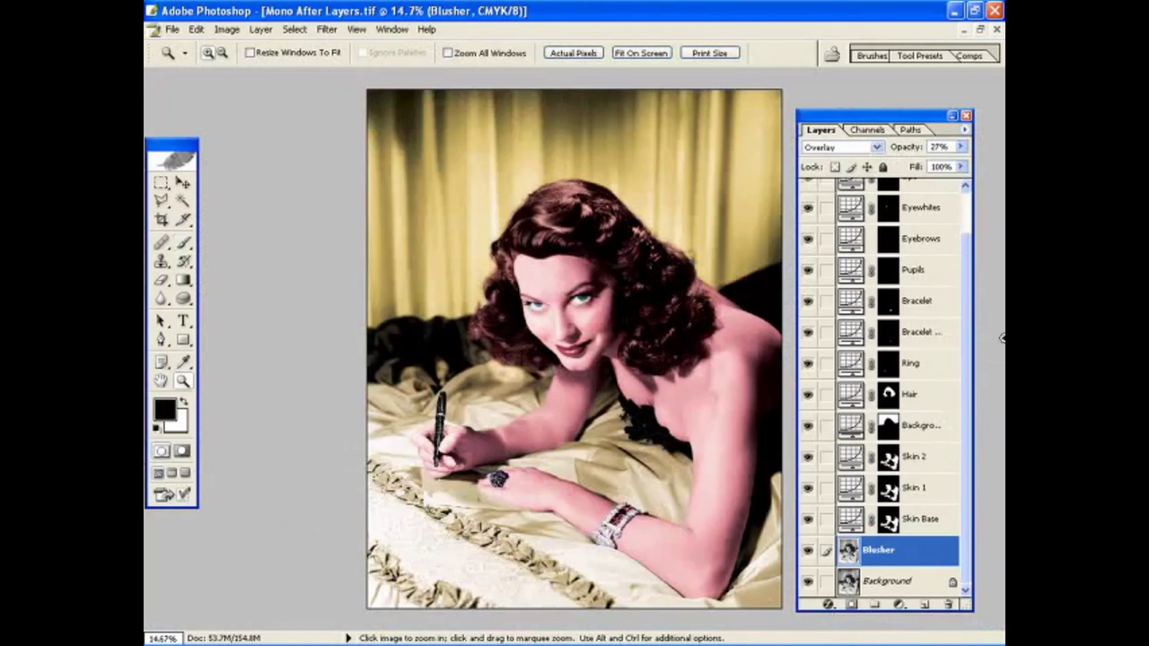
scroll(969, 330, "up", 2)
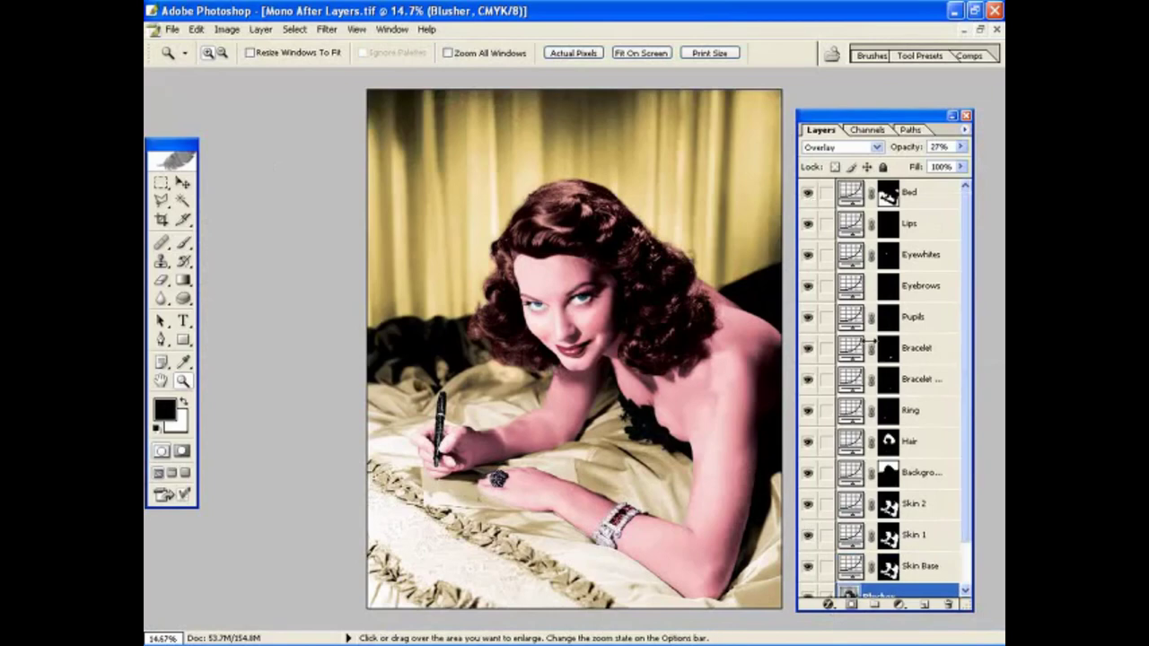
scroll(967, 411, "down", 2)
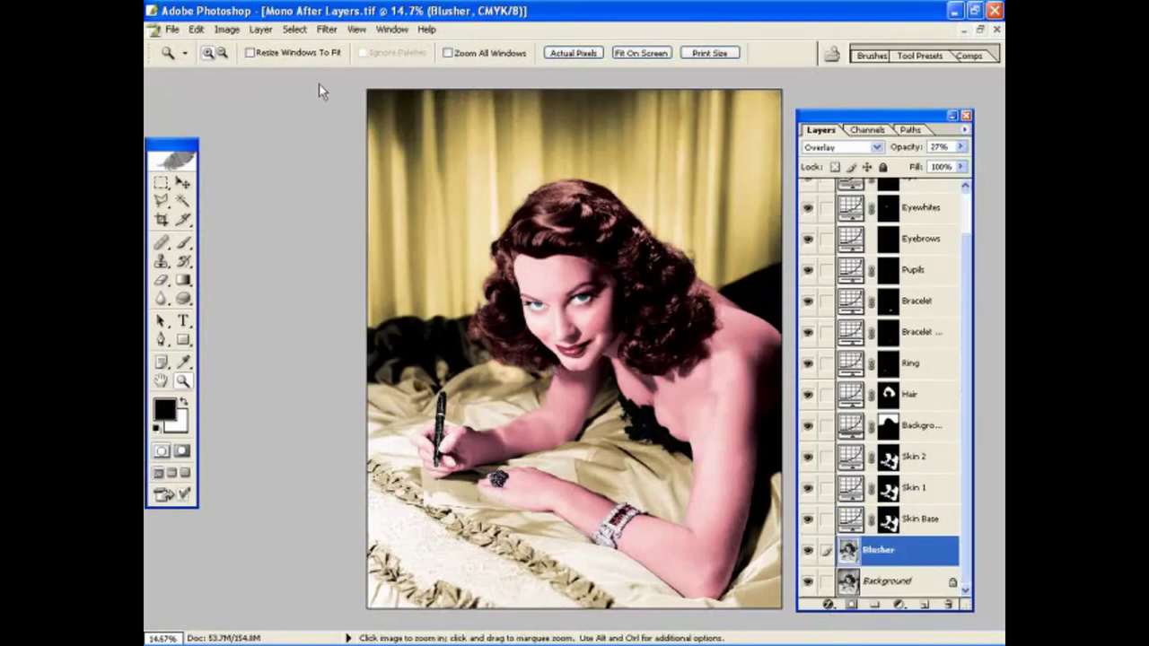
left_click(260, 31)
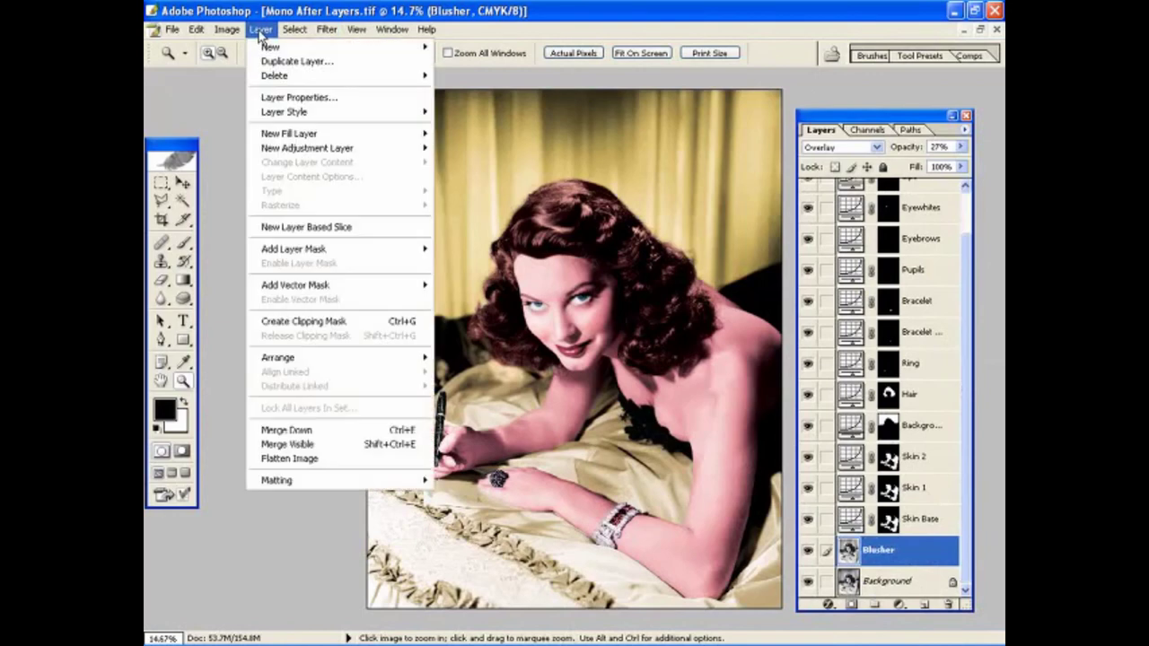
left_click(309, 461)
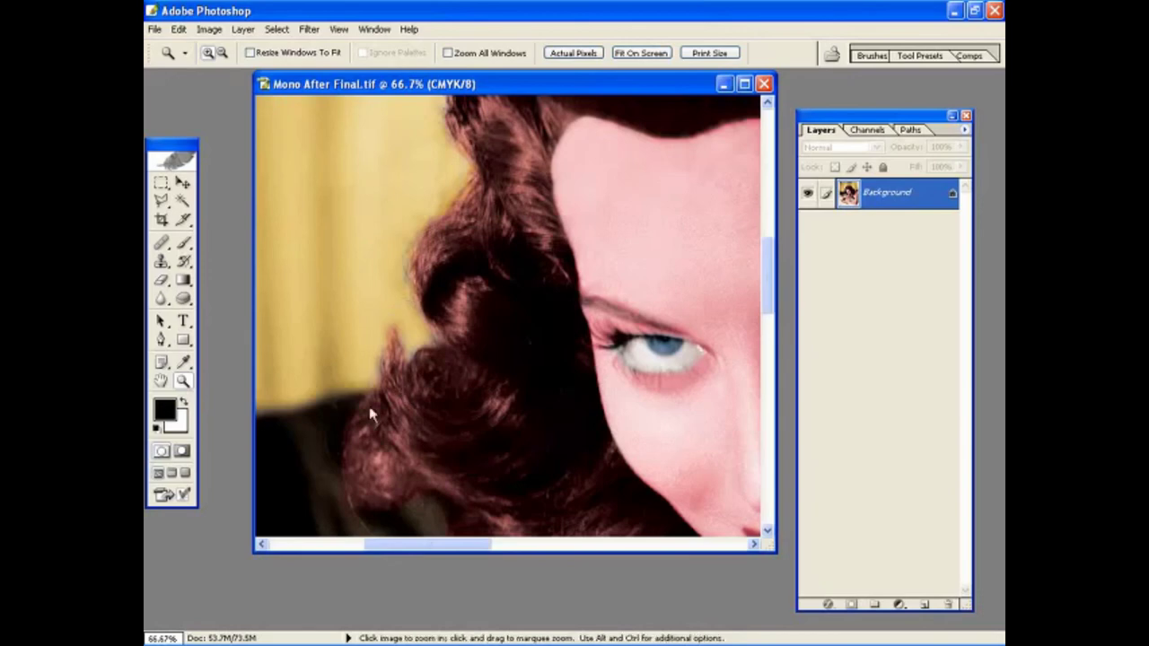
Step: Set up the Clone Stamp with a 24 px brush at 58% opacity for retouching around the ringed hand
left_click(161, 261)
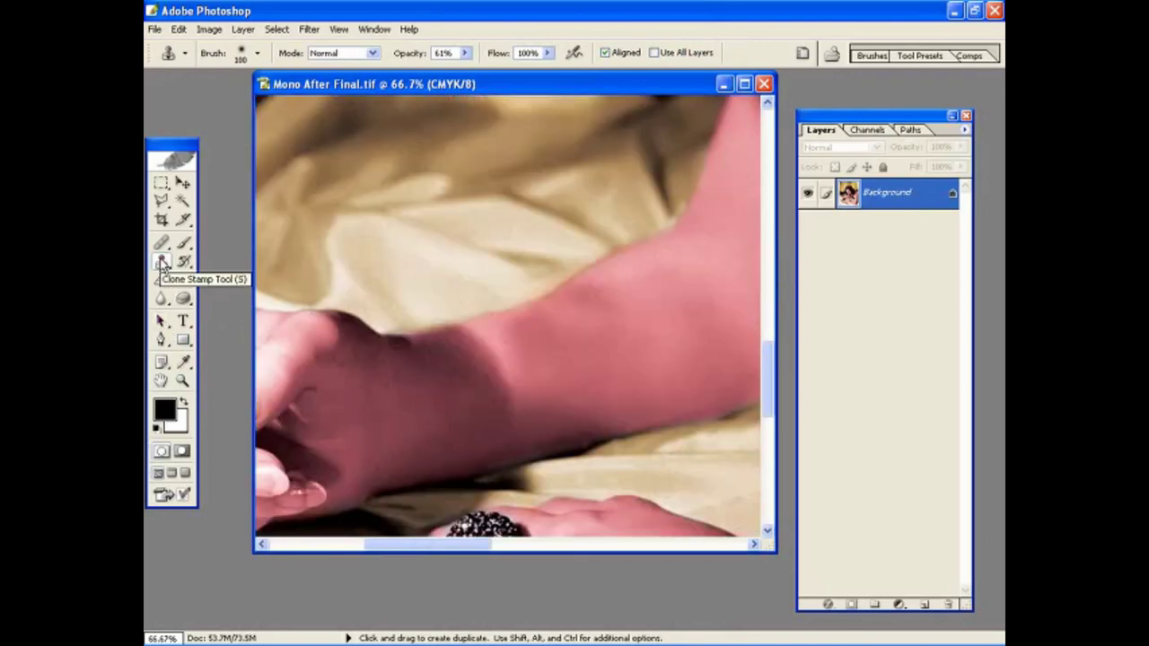
left_click(162, 262)
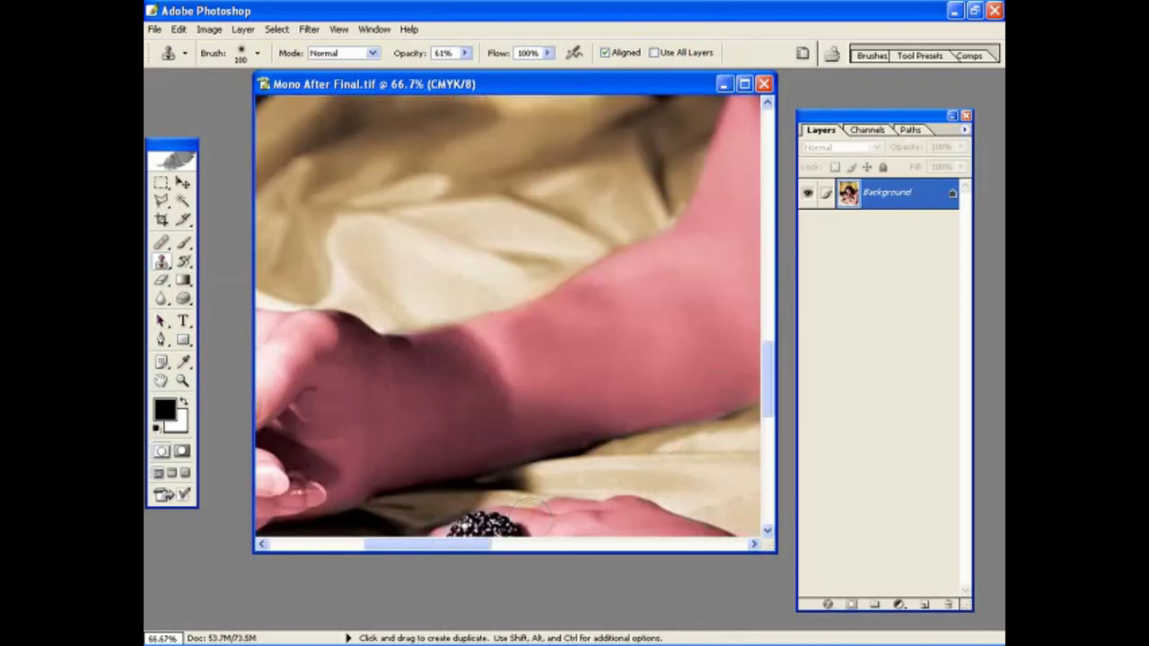
left_click_drag(767, 377, 756, 415)
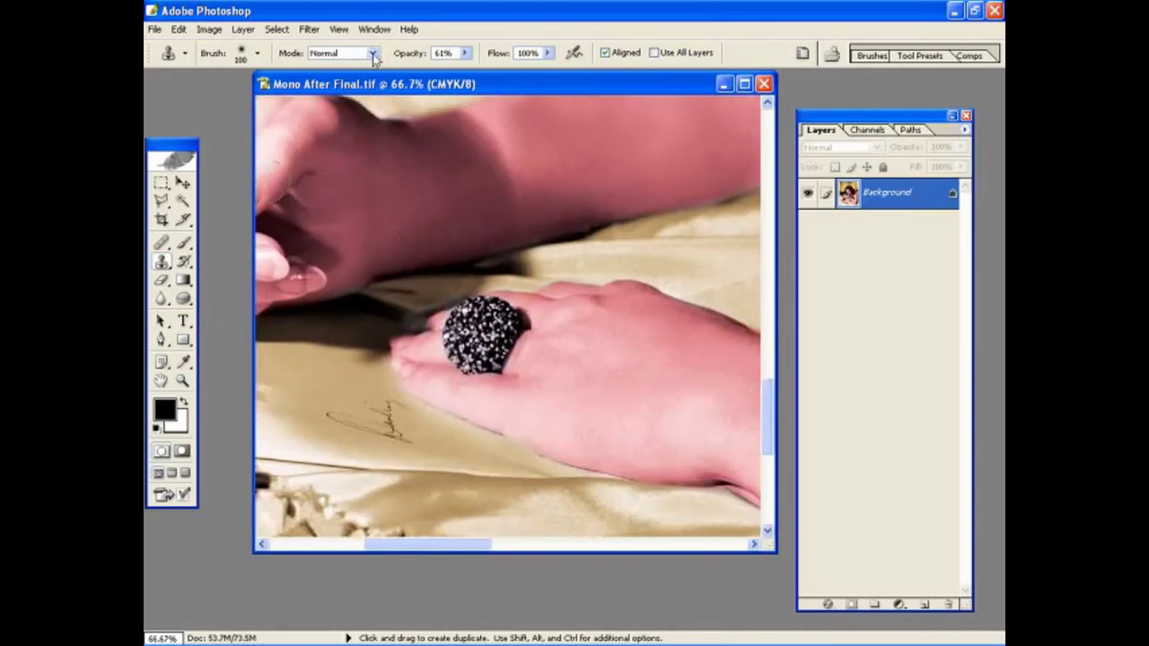
left_click(256, 54)
left_click_drag(240, 103, 189, 104)
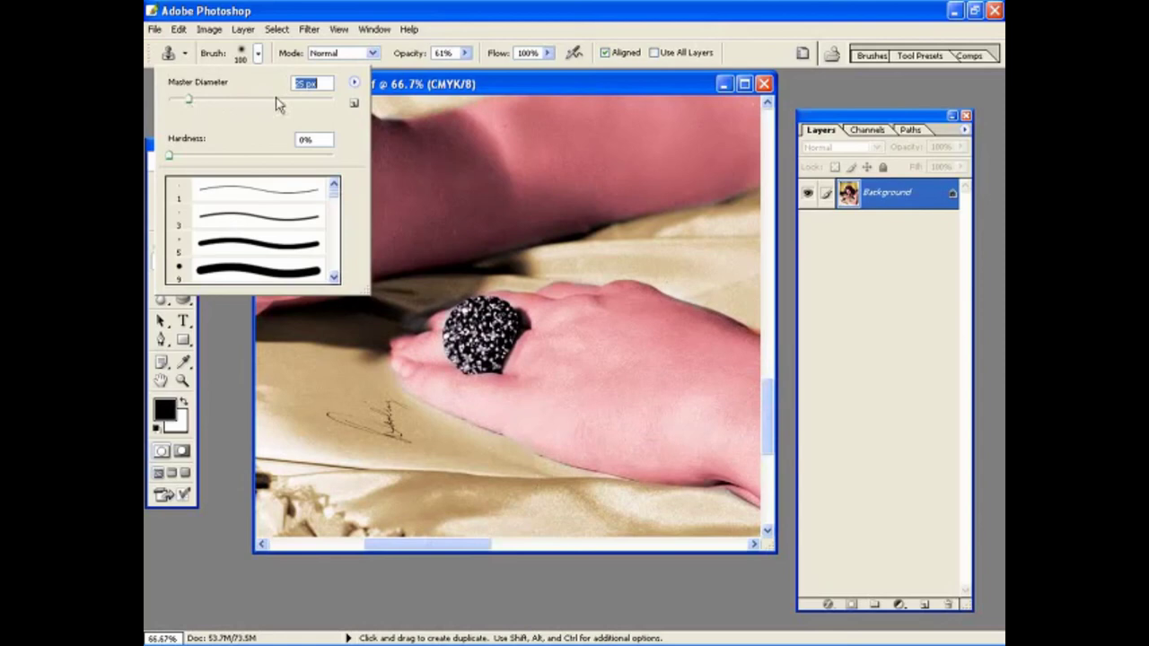
left_click(465, 54)
left_click(464, 54)
left_click_drag(473, 82, 468, 81)
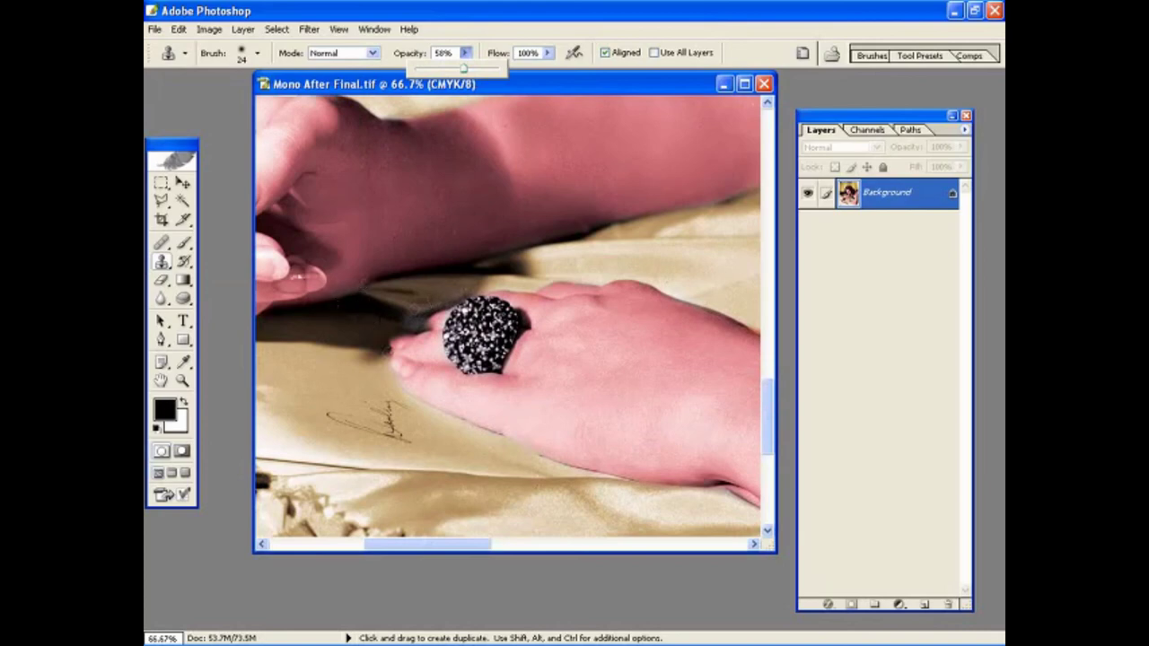
Step: Inspect the fabric and bracelet area, fit the whole portrait on screen and reposition its window
left_click_drag(441, 545, 611, 553)
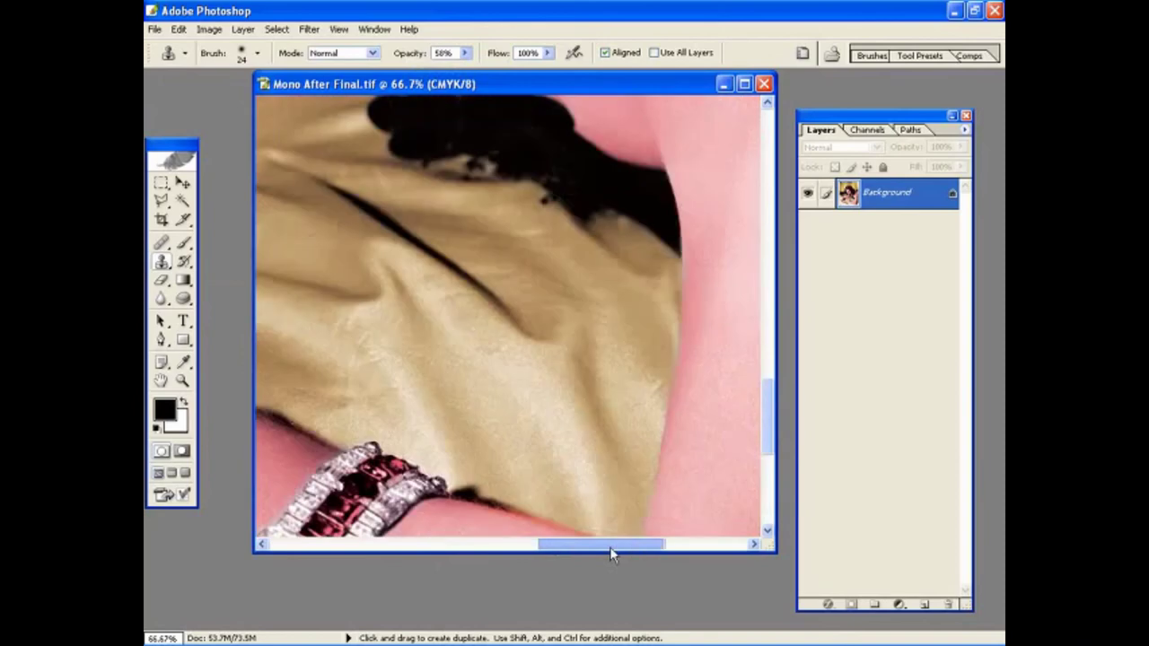
left_click(184, 382)
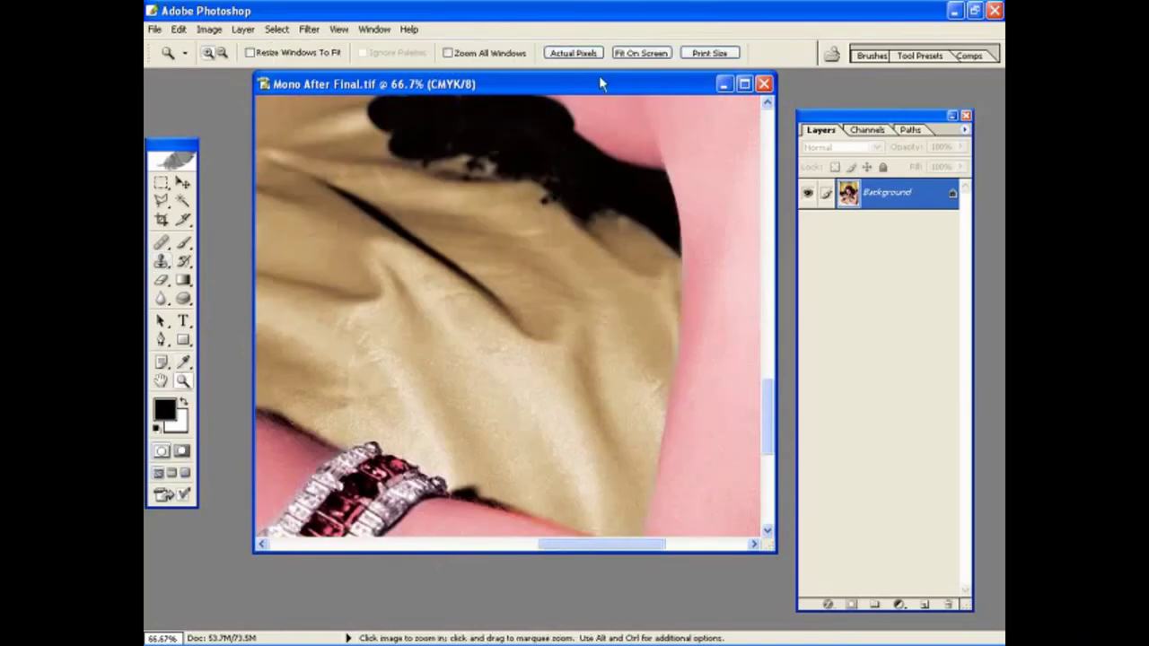
left_click(623, 55)
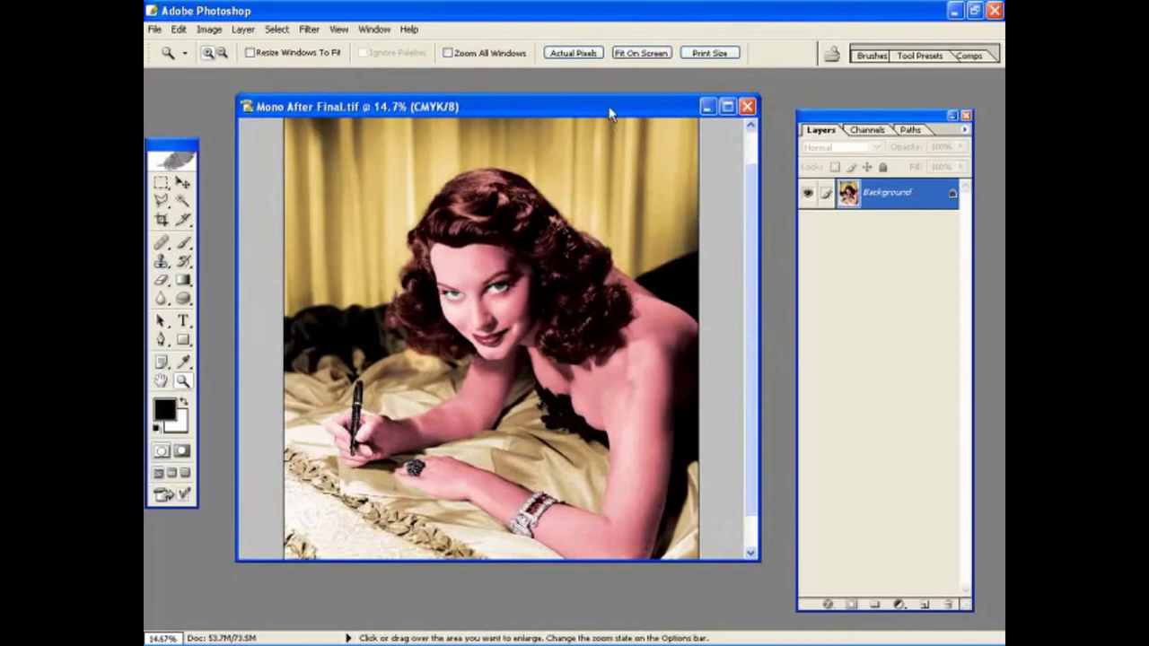
left_click_drag(614, 106, 638, 105)
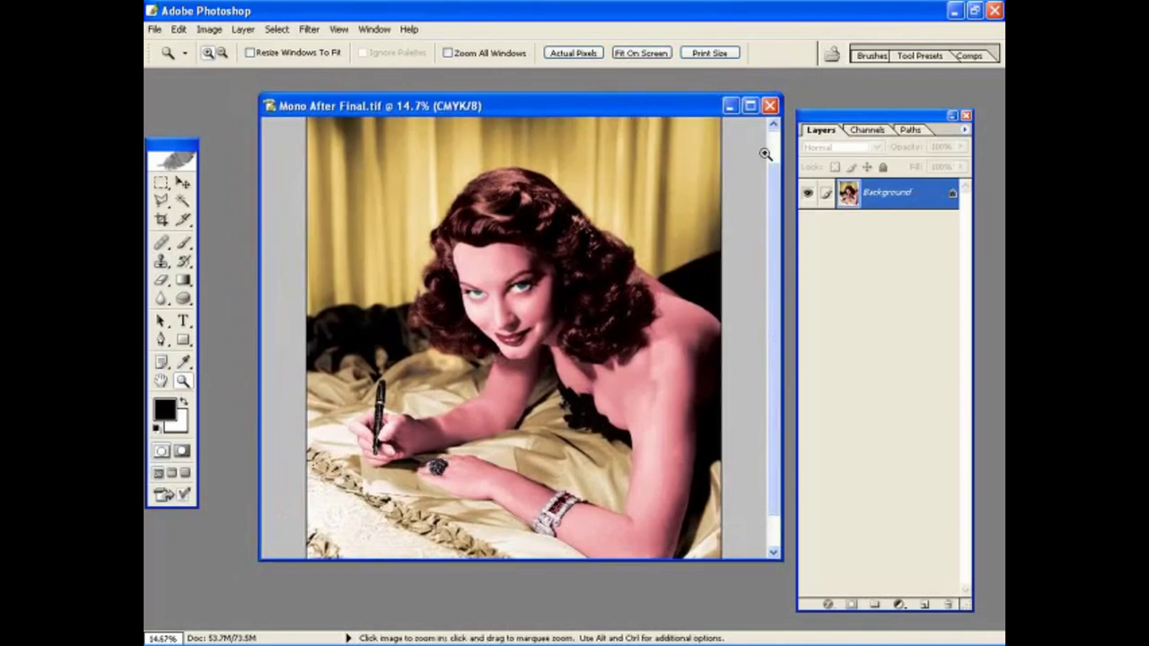